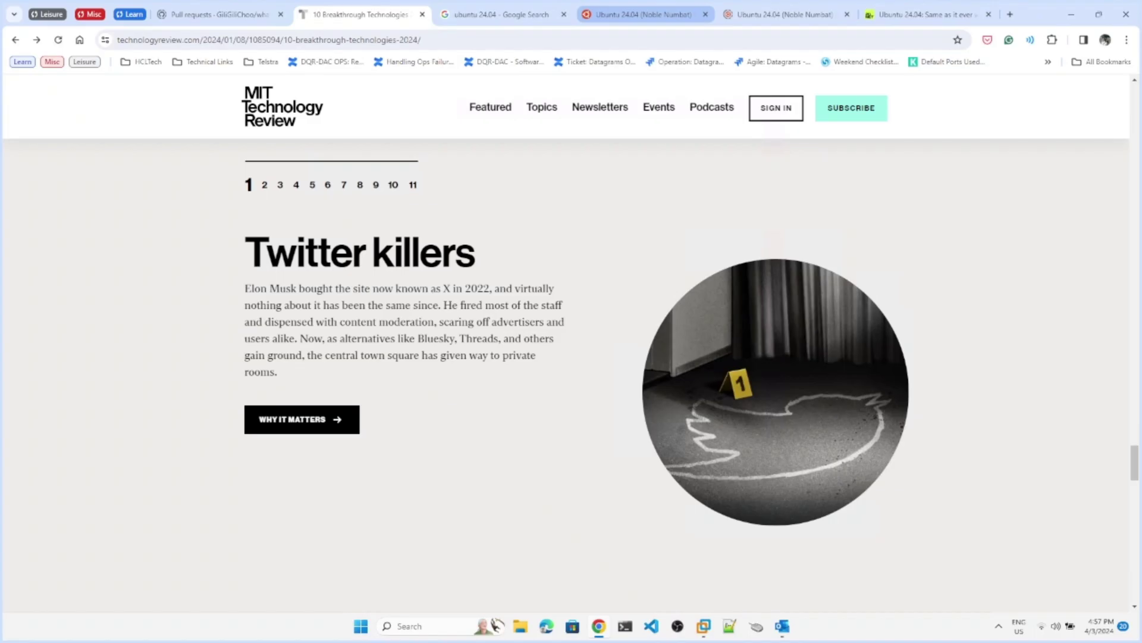
# Step: Return to the Ubuntu 24.04 Daily Build tab, then Google 'ubuntu 24.04 iso' in a new tab
pyautogui.click(666, 15)
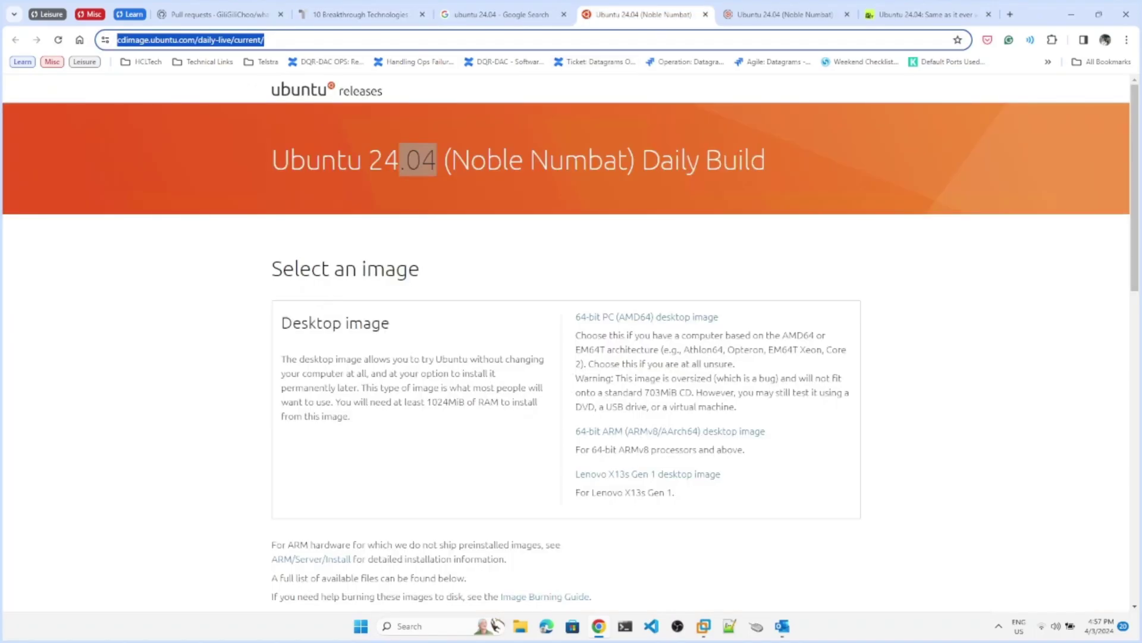
pyautogui.moveTo(362, 159); pyautogui.dragTo(470, 160)
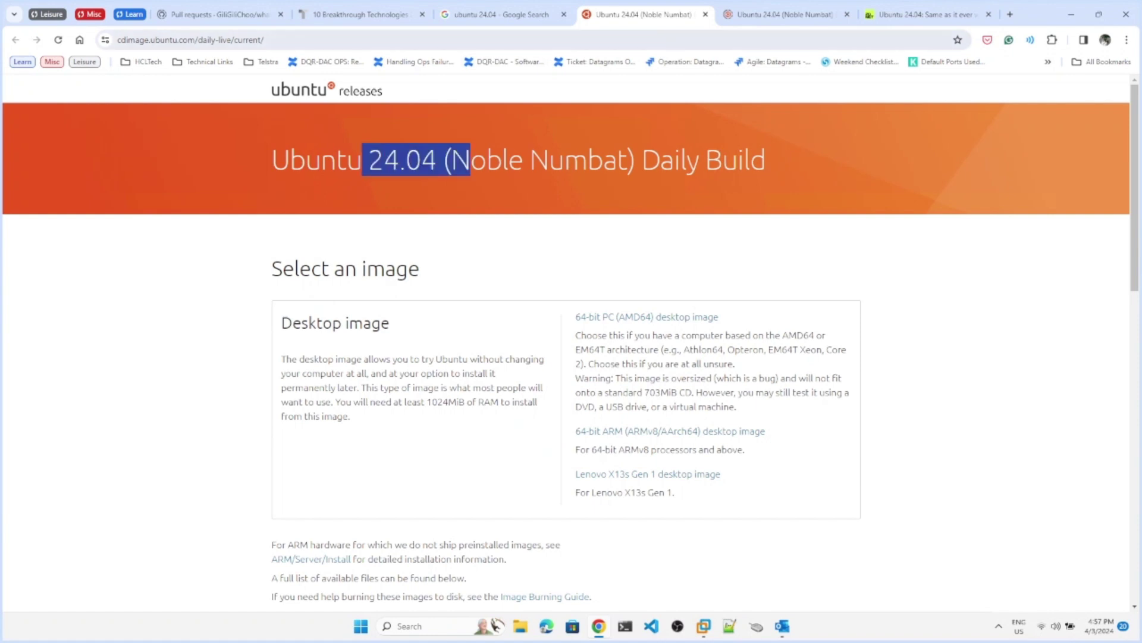
pyautogui.click(1010, 14)
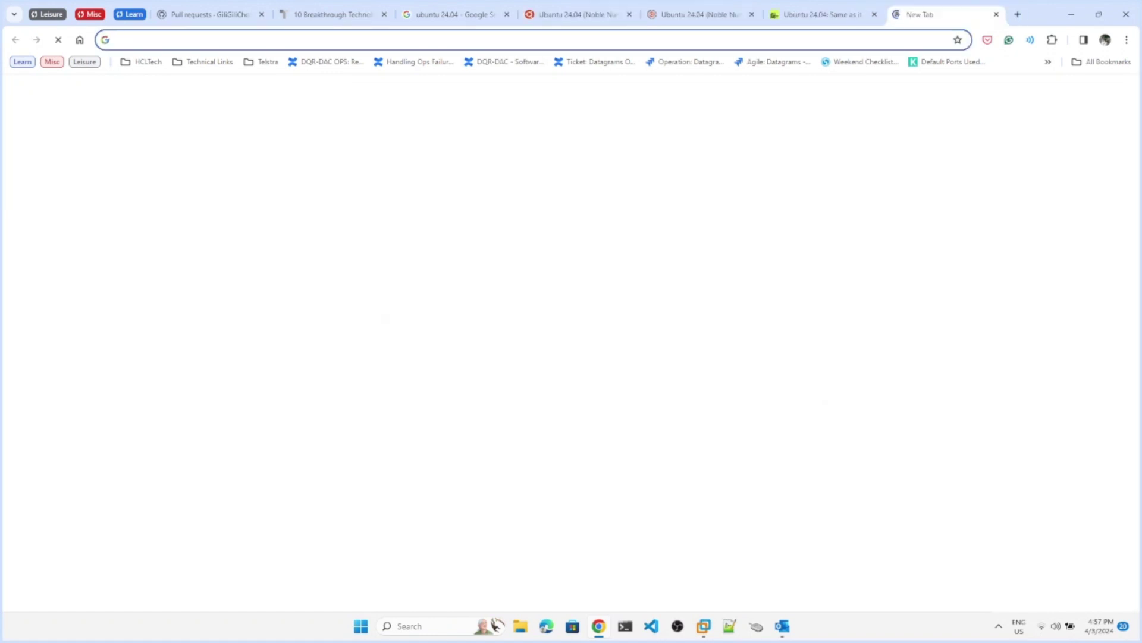
pyautogui.write('ubuntu')
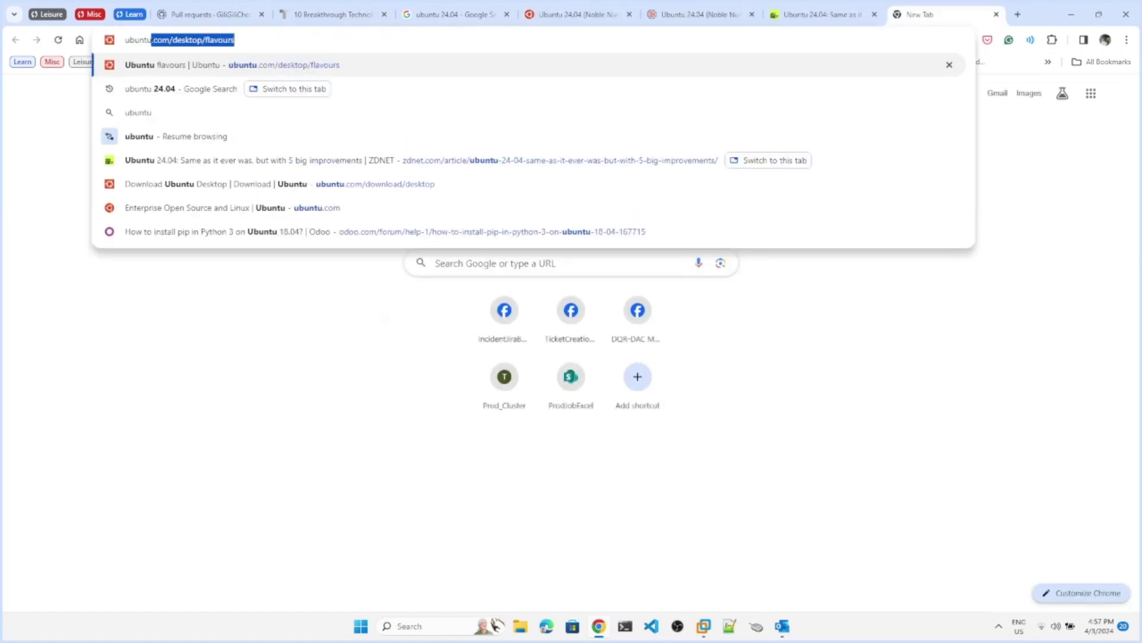
pyautogui.write(' 24.')
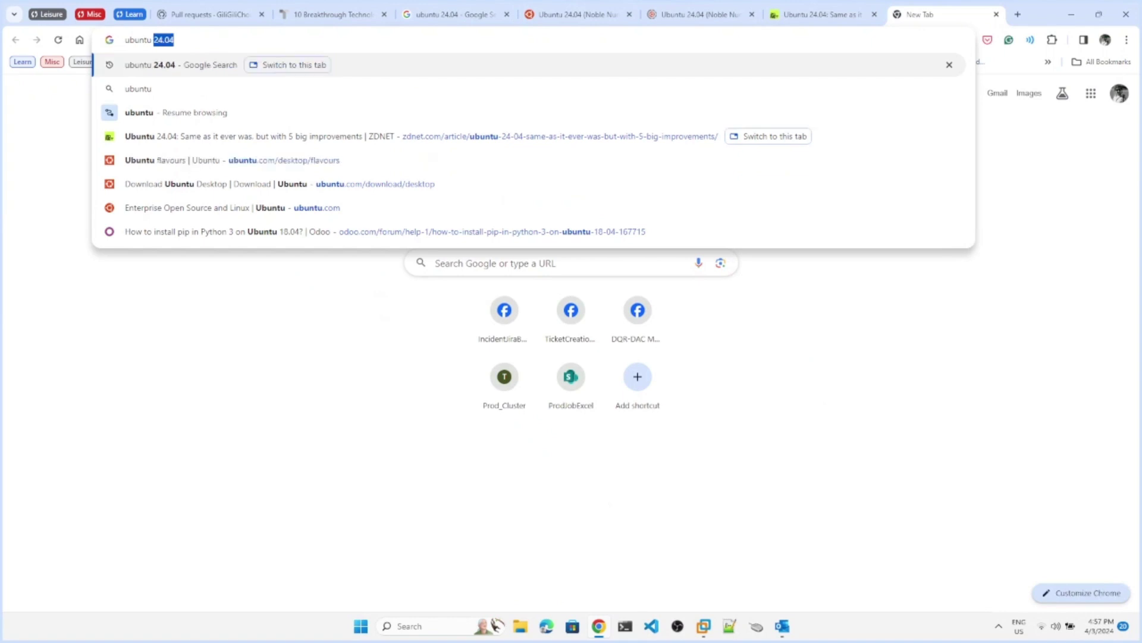
pyautogui.write('04')
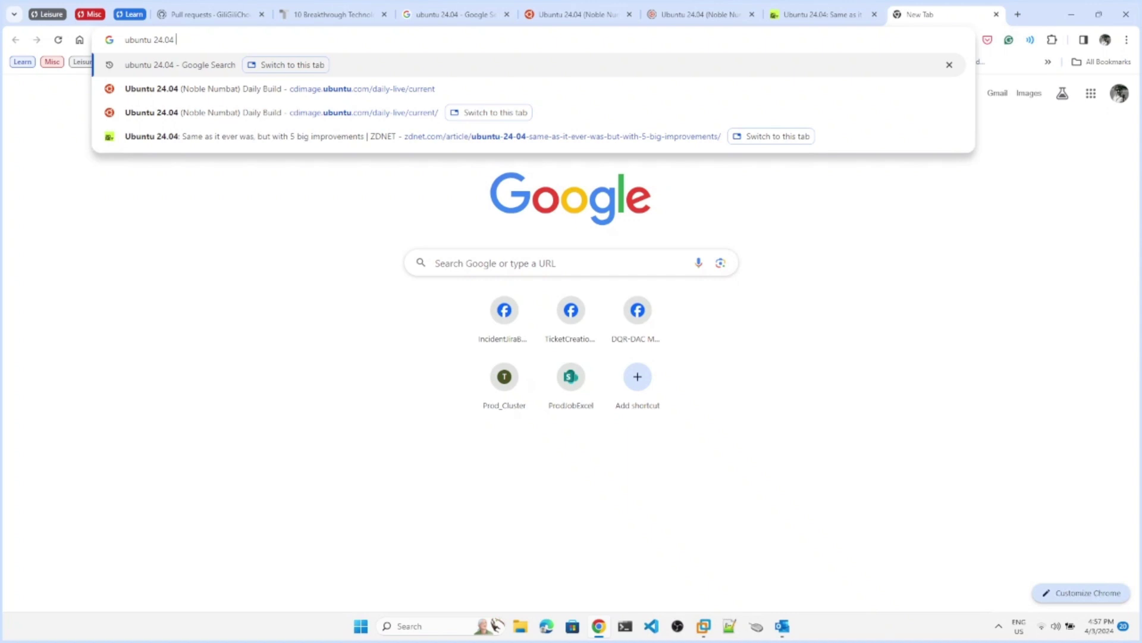
pyautogui.write(' iso')
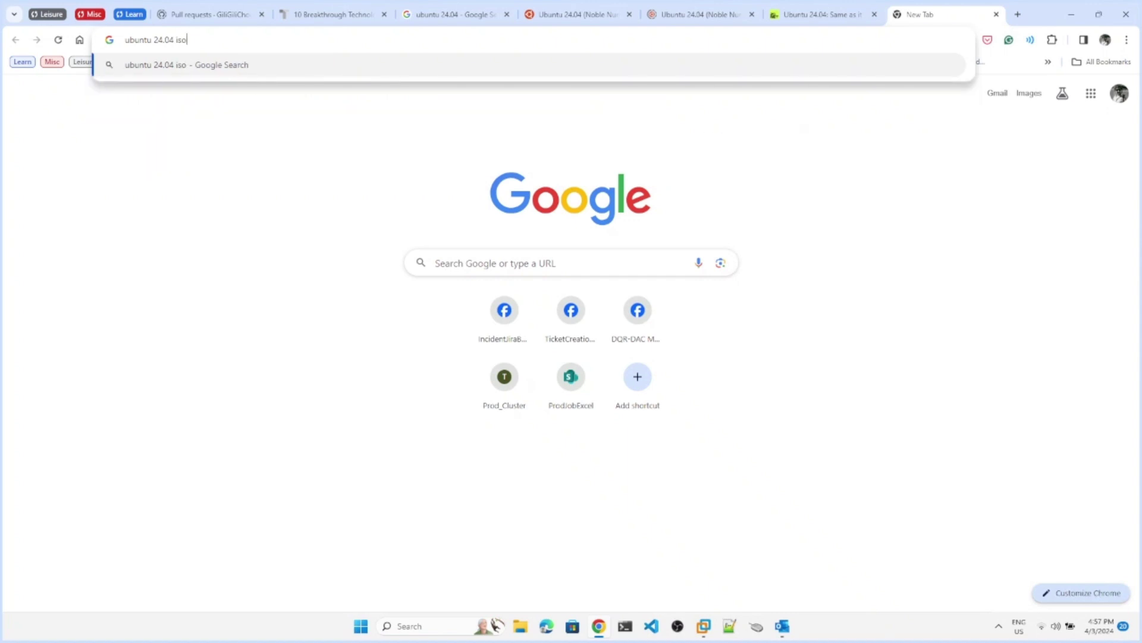
pyautogui.press('Return')
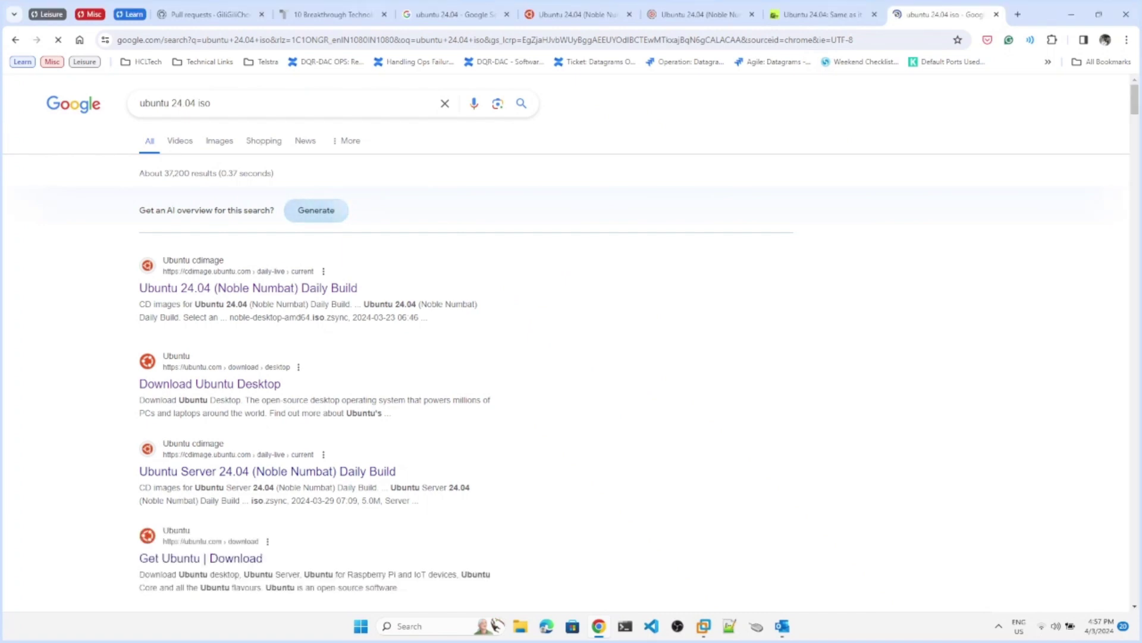
# Step: Go to the Ubuntu 24.04 Daily Build result and highlight the noble-desktop-amd64.iso file entry
pyautogui.click(248, 288)
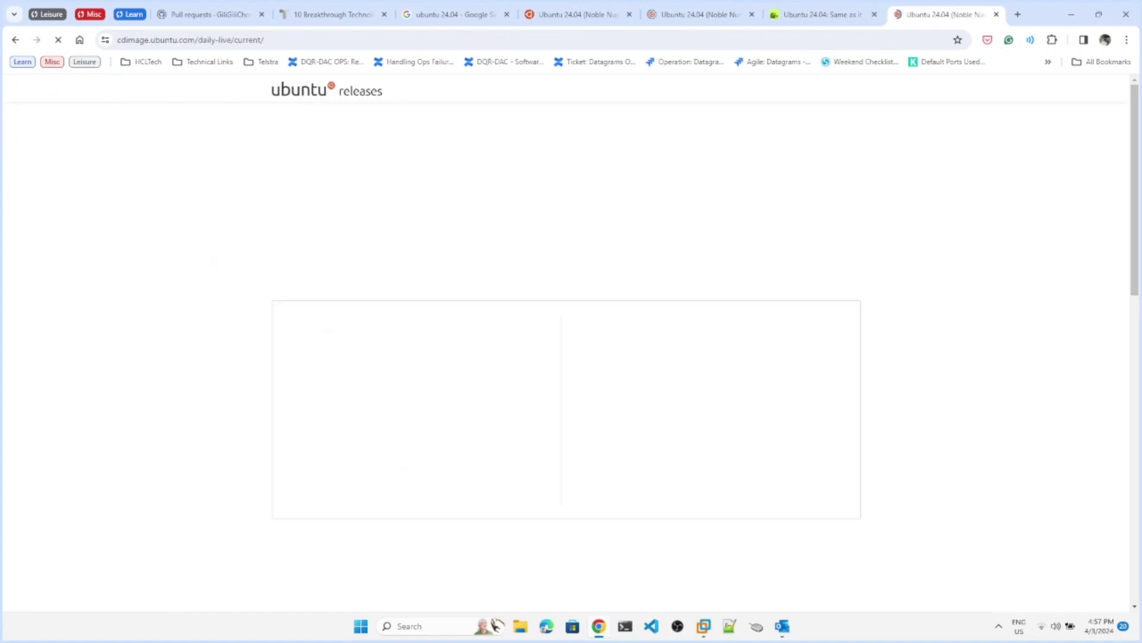
pyautogui.scroll(-6, 565, 342)
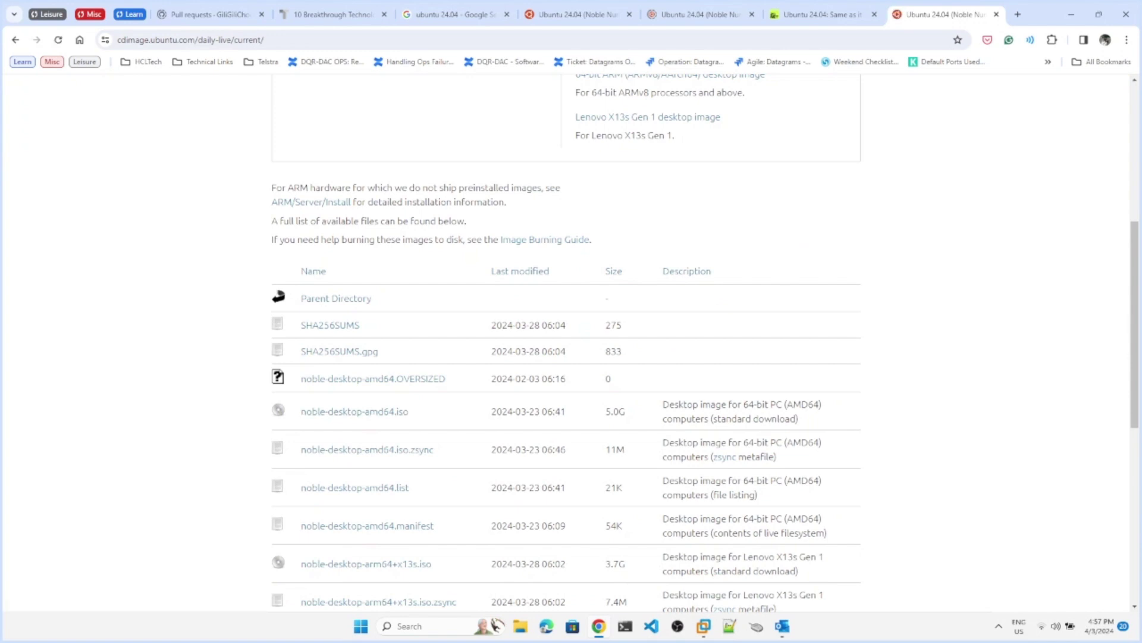
pyautogui.moveTo(626, 411); pyautogui.dragTo(274, 267)
# Step: Bring VMware Workstation forward and start the New Virtual Machine Wizard from the File menu
pyautogui.click(704, 626)
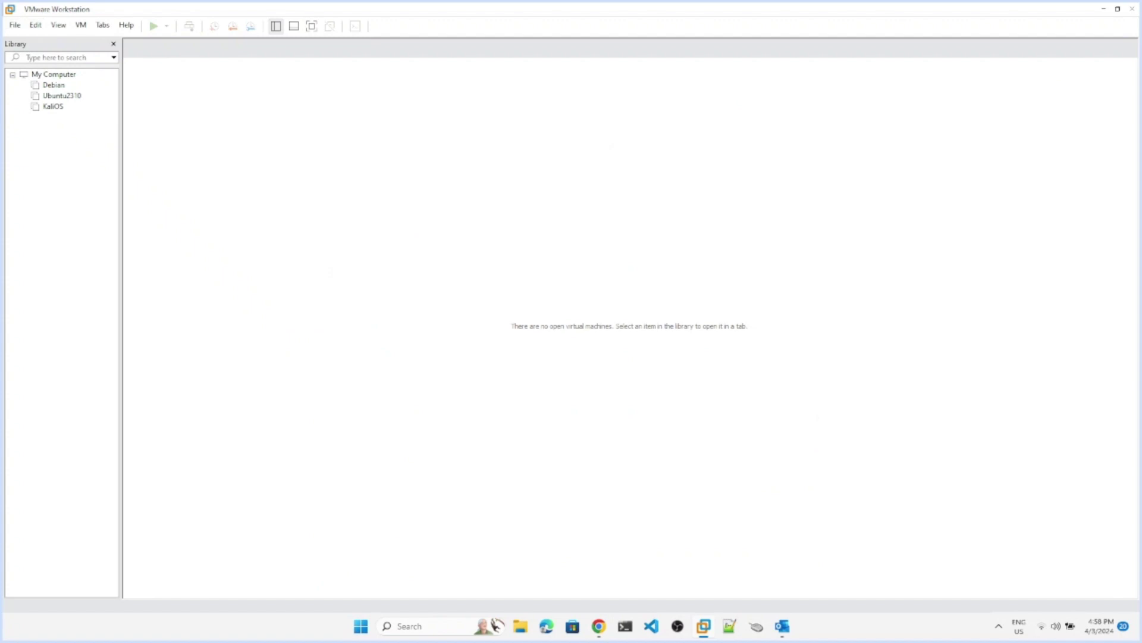
pyautogui.click(15, 25)
pyautogui.moveTo(59, 25)
pyautogui.moveTo(102, 25)
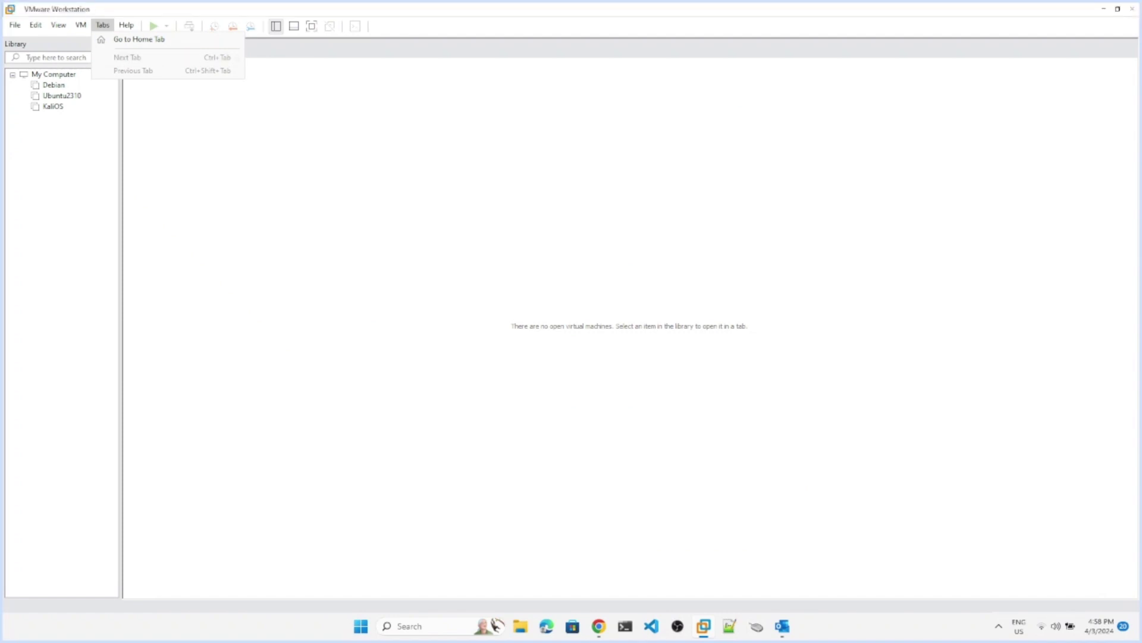
pyautogui.press('Escape')
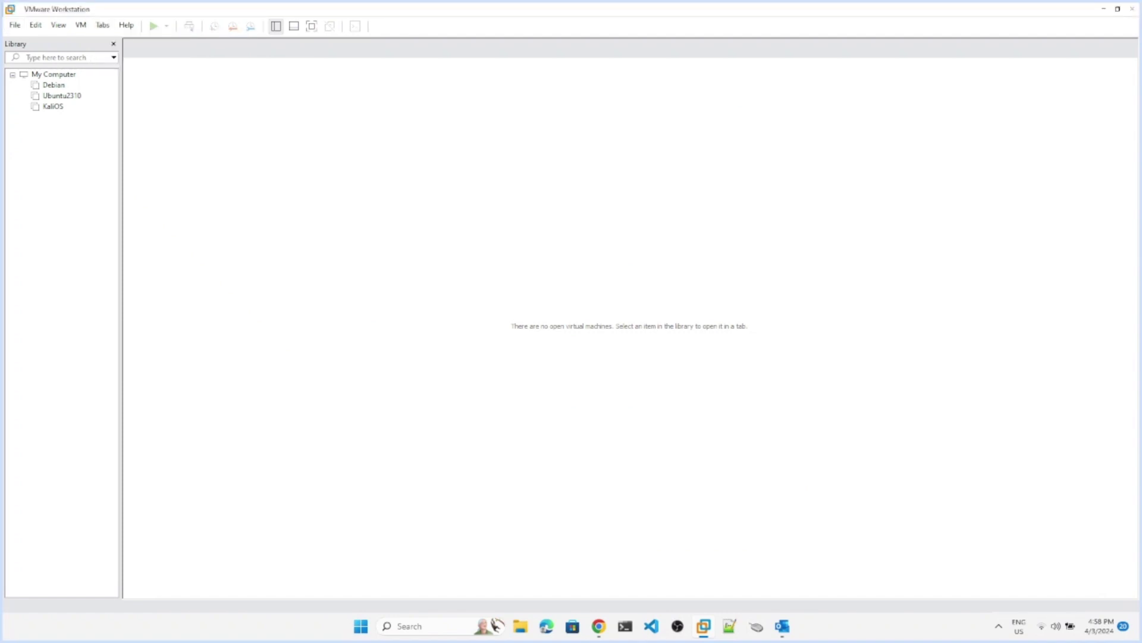
pyautogui.press('Down')
pyautogui.press('Return')
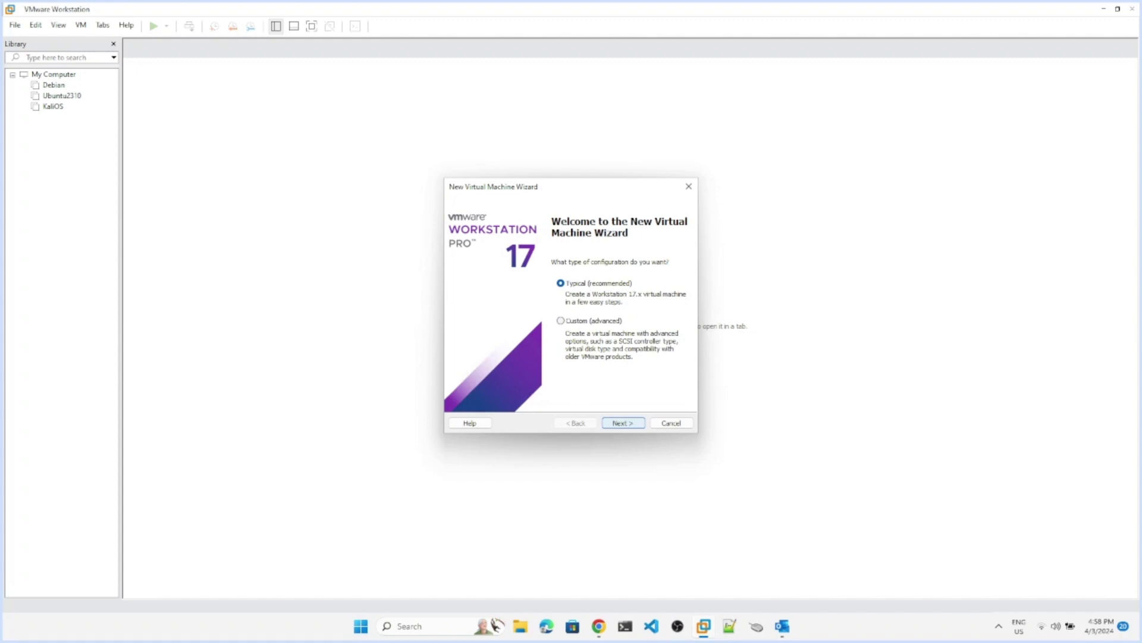
# Step: Accept Typical setup and use D:\Downloads\noble-desktop-amd64.iso as the installer disc image
pyautogui.press('Return')
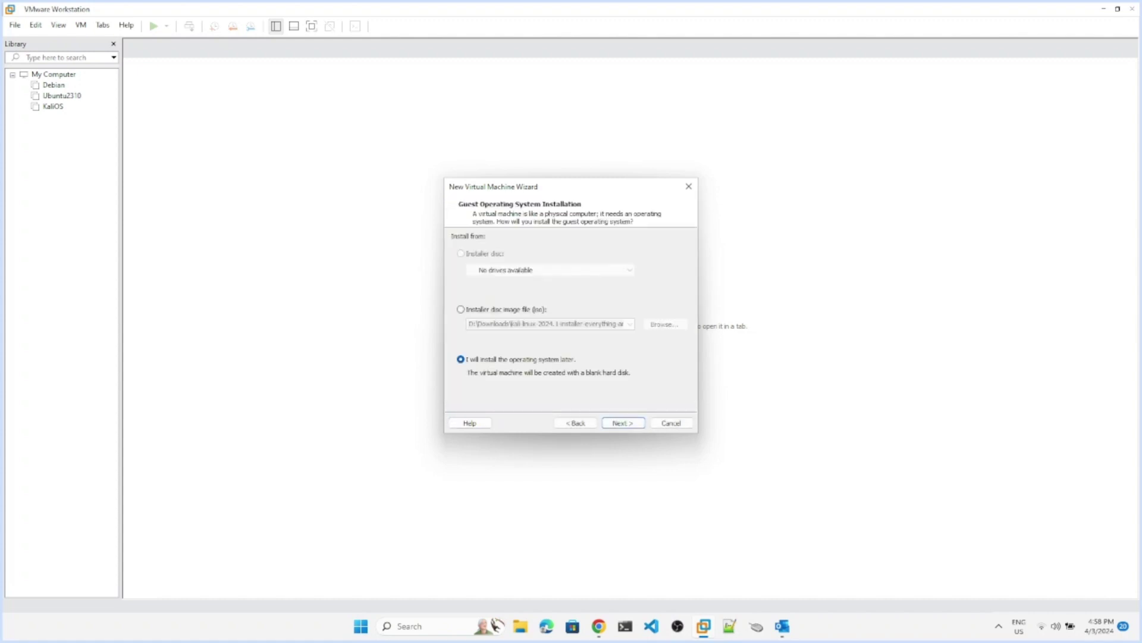
pyautogui.hotkey('alt', 'm')
pyautogui.hotkey('alt', 'r')
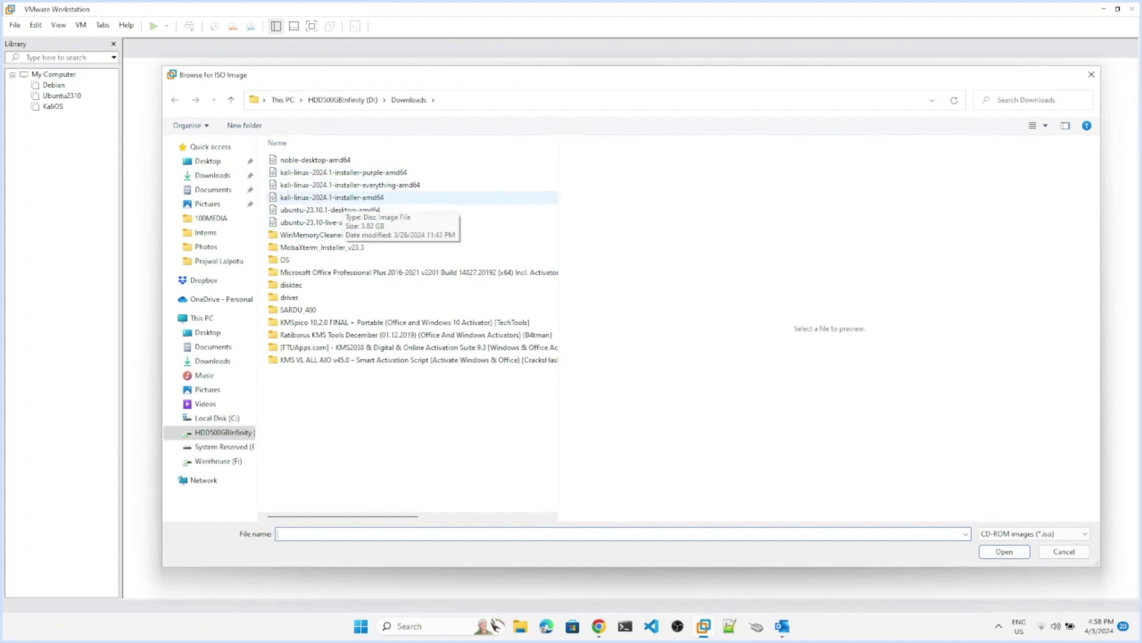
pyautogui.click(342, 197)
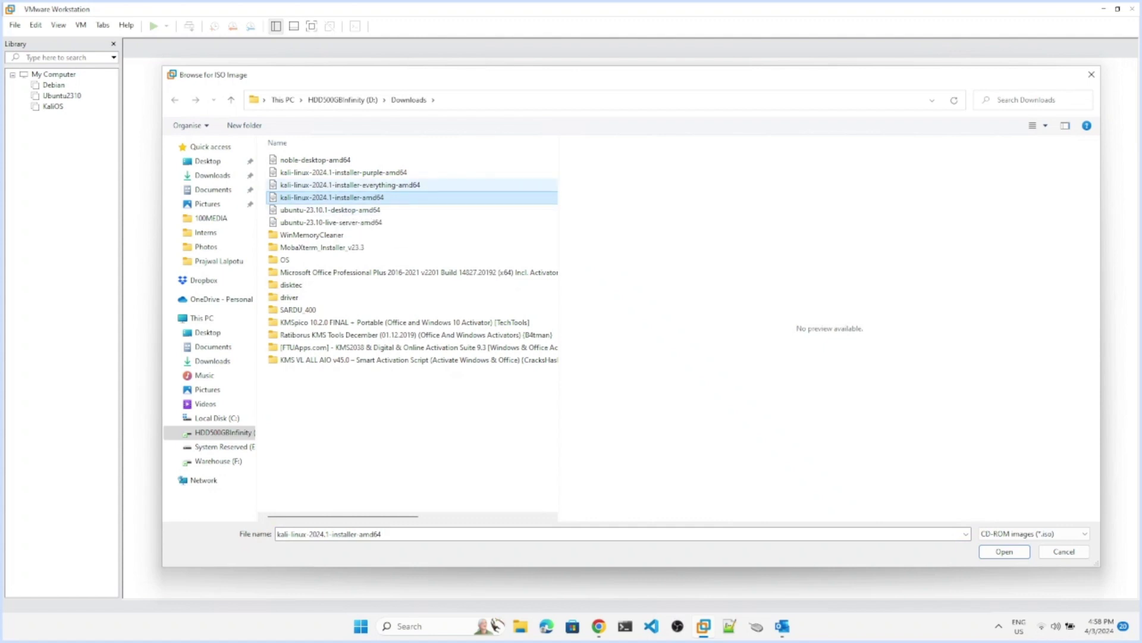
pyautogui.click(343, 99)
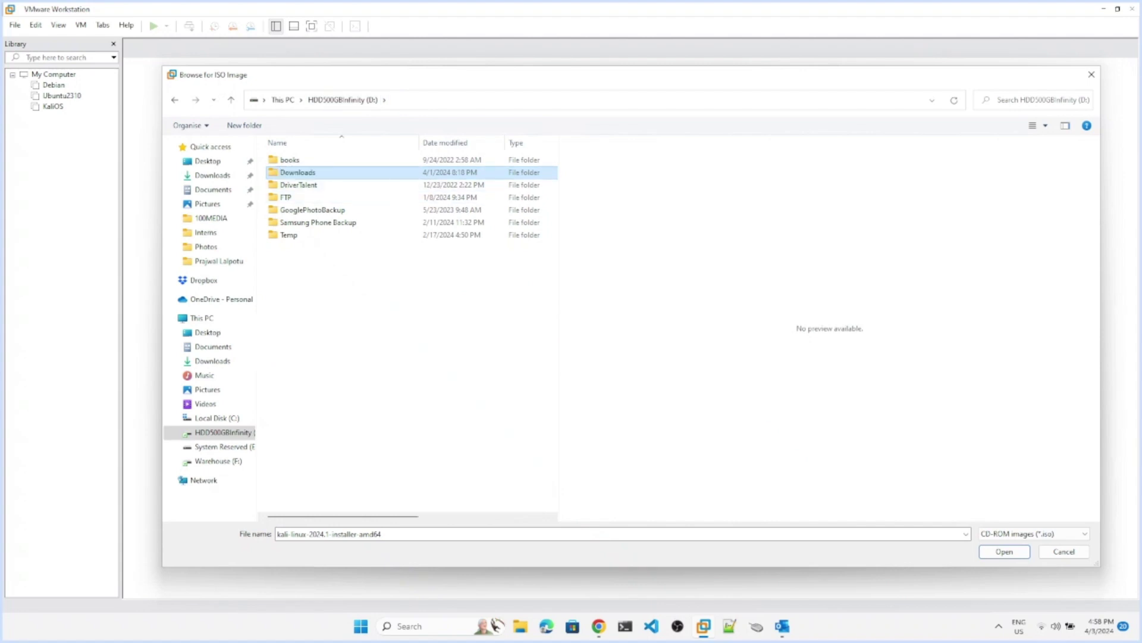
pyautogui.doubleClick(298, 172)
pyautogui.click(315, 160)
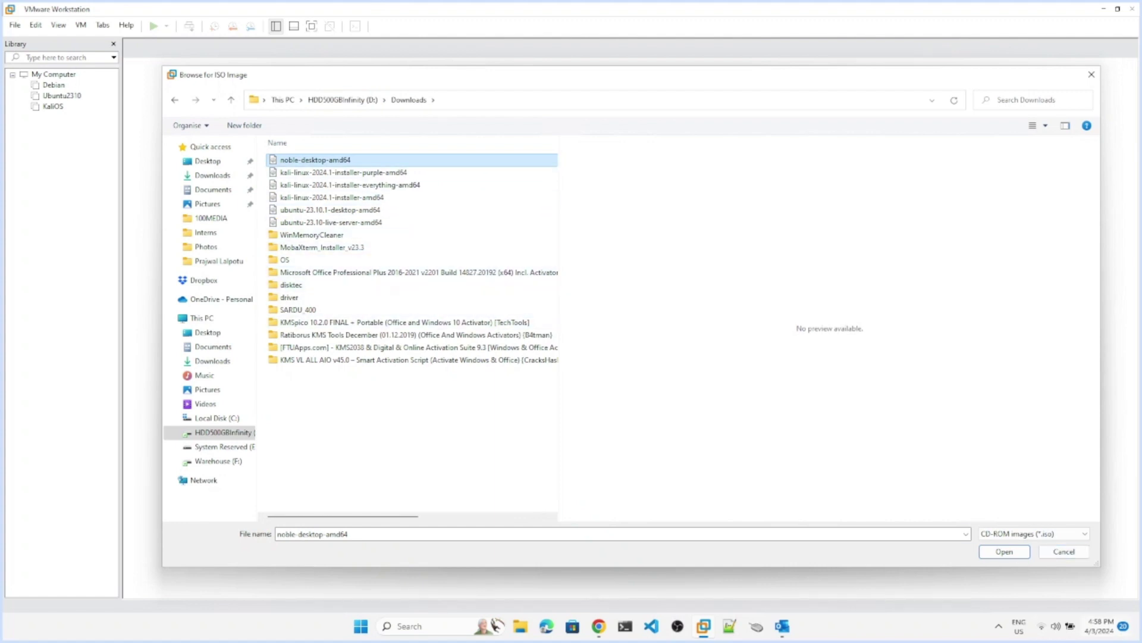
pyautogui.press('Return')
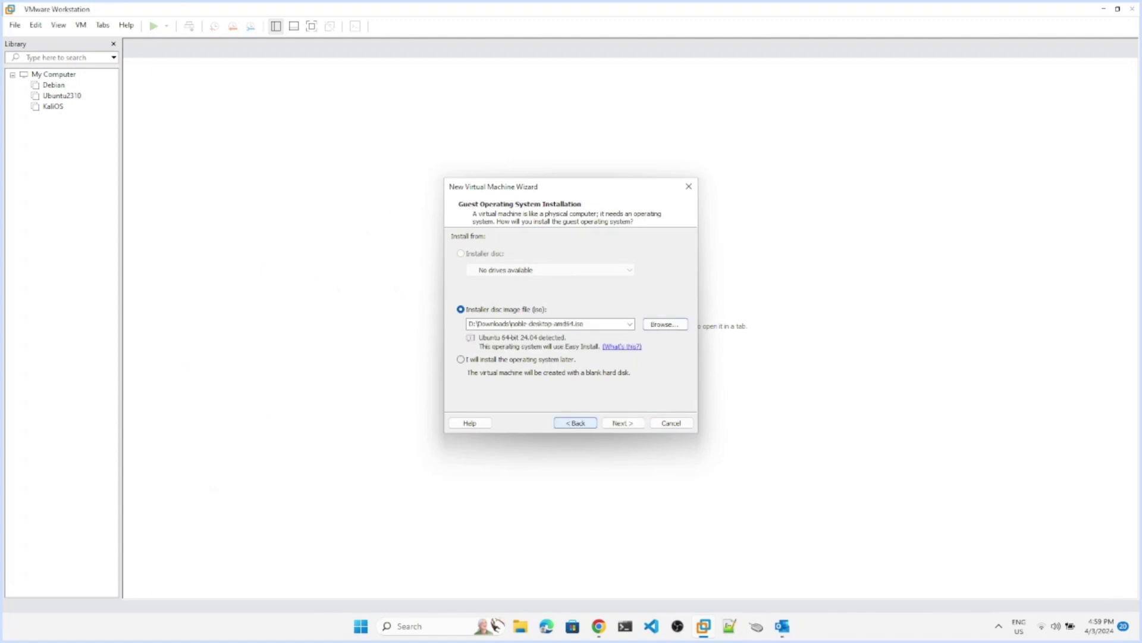
# Step: Enter the account's full name, user name and matching password on the Easy Install page
pyautogui.press('Return')
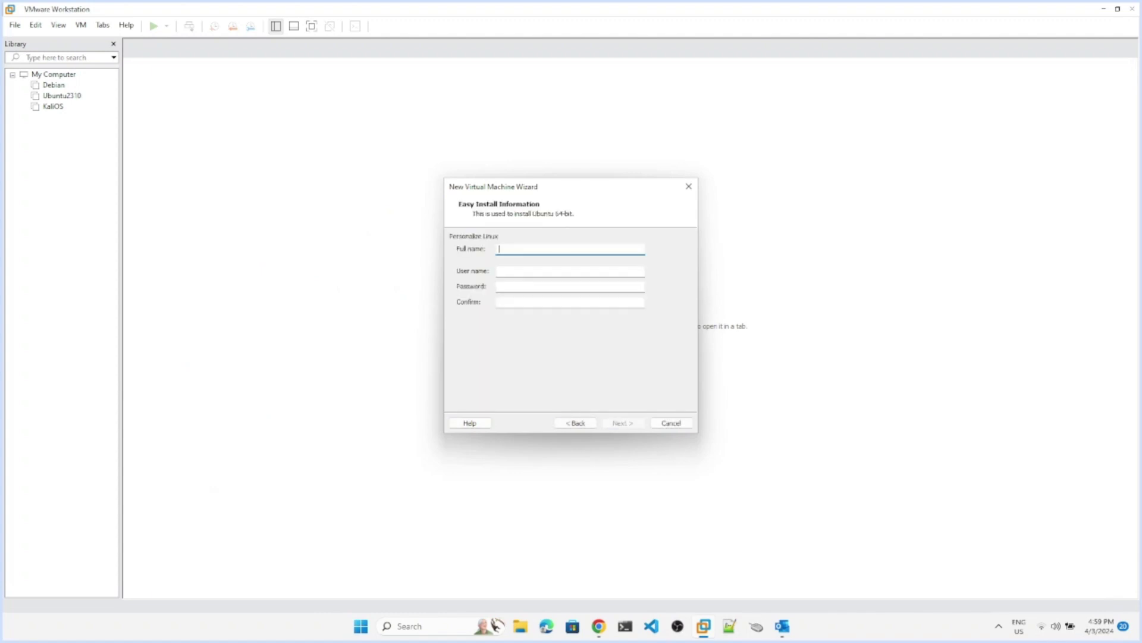
pyautogui.write('Shashwat Shrpary')
pyautogui.press('Tab')
pyautogui.write('shashwat')
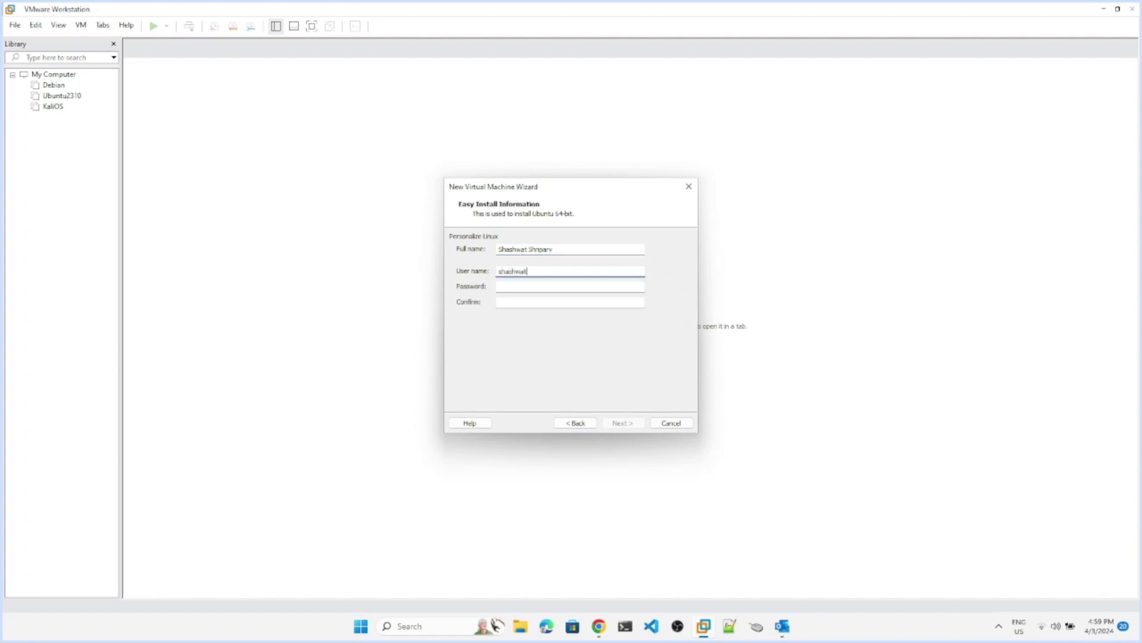
pyautogui.press('Tab')
pyautogui.write('******')
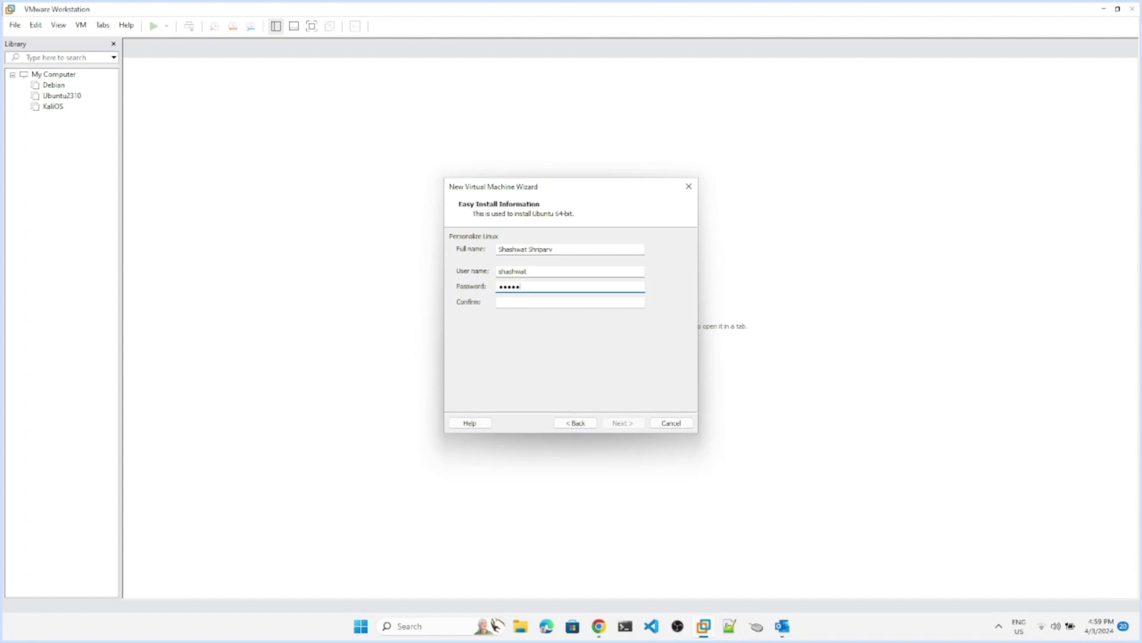
pyautogui.press('Tab')
pyautogui.write('******')
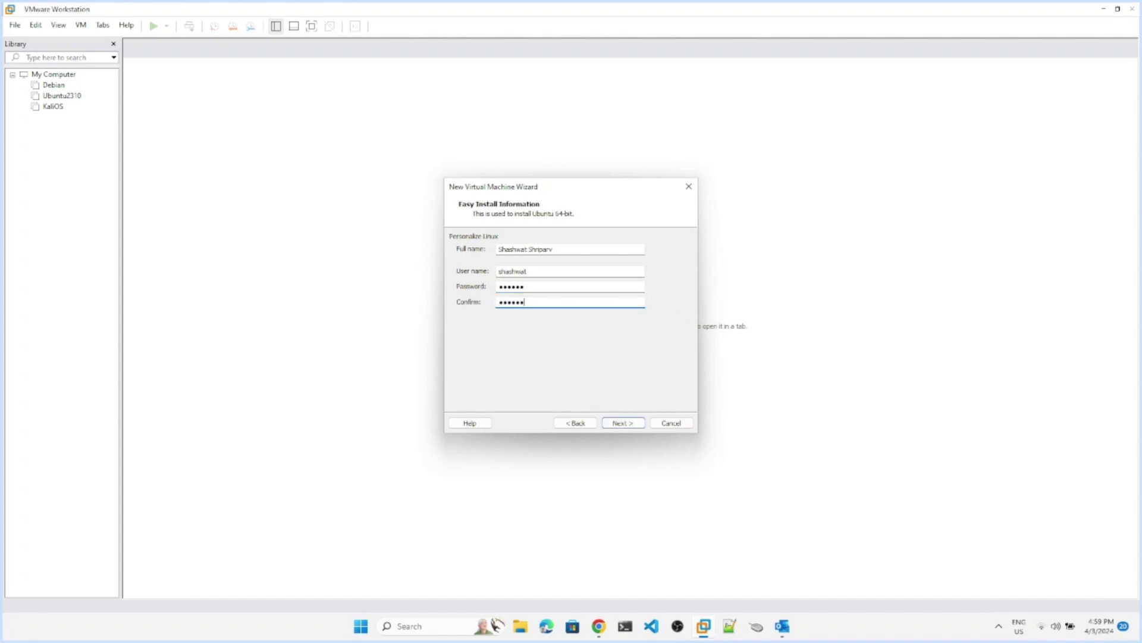
pyautogui.press('Return')
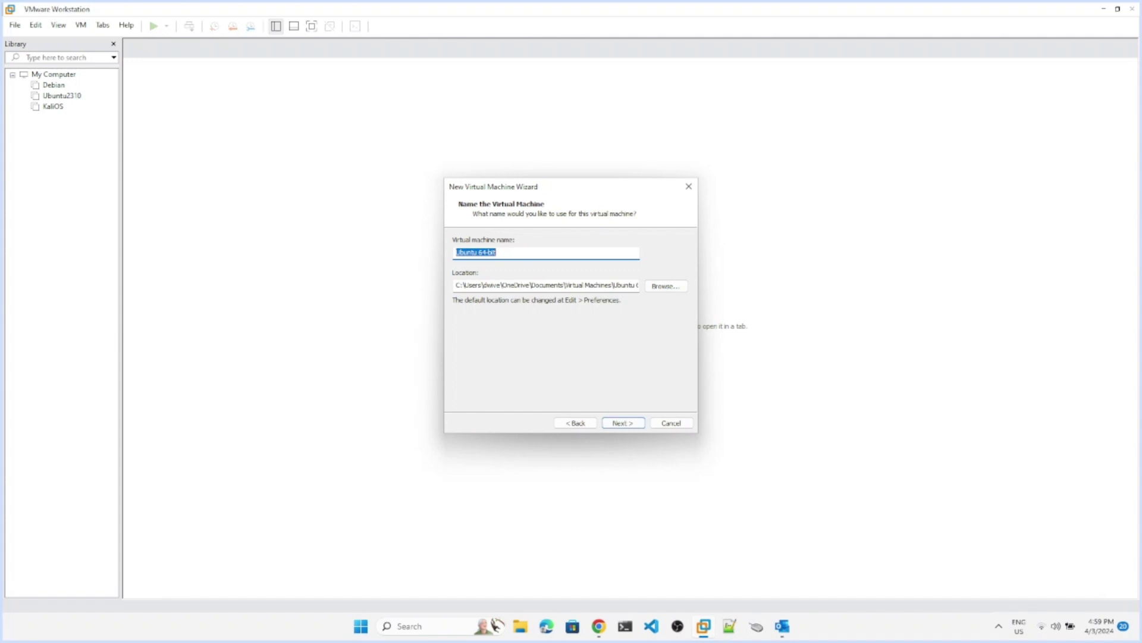
# Step: Name the VM Ubuntu2404 and pick the F:\VMs folder as its location
pyautogui.write('Ubuntu')
pyautogui.click(666, 285)
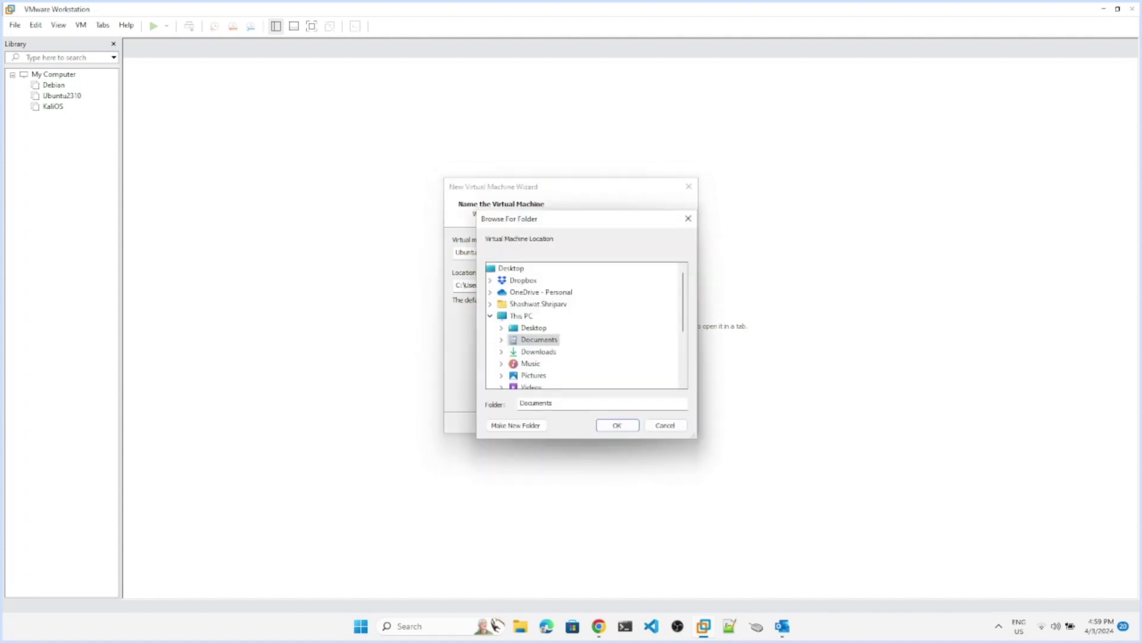
pyautogui.scroll(-3, 586, 324)
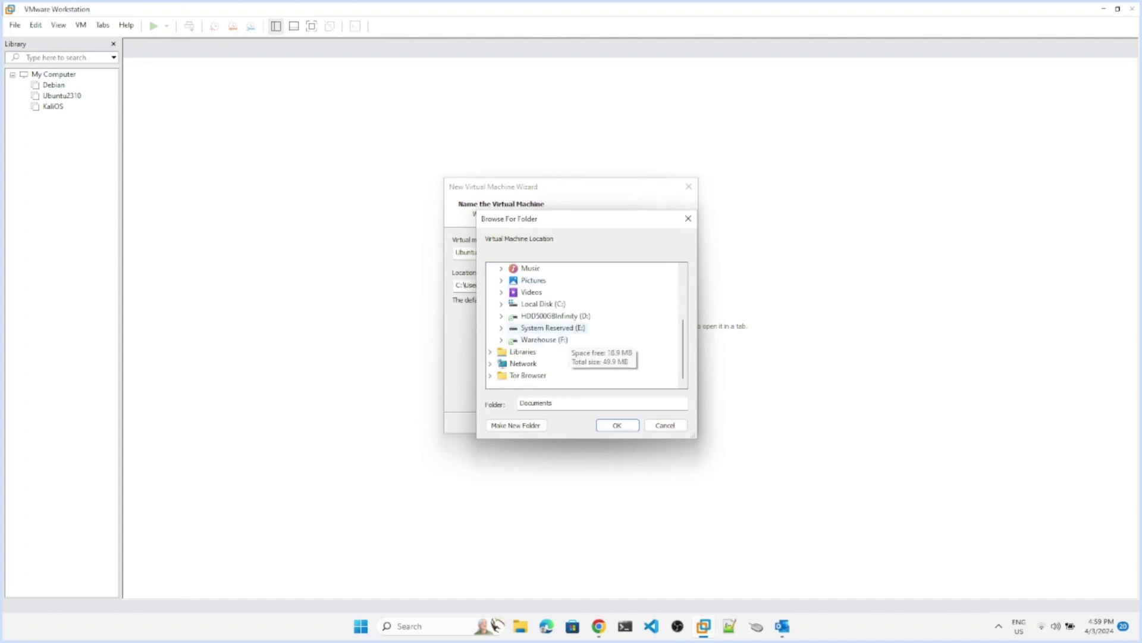
pyautogui.doubleClick(556, 315)
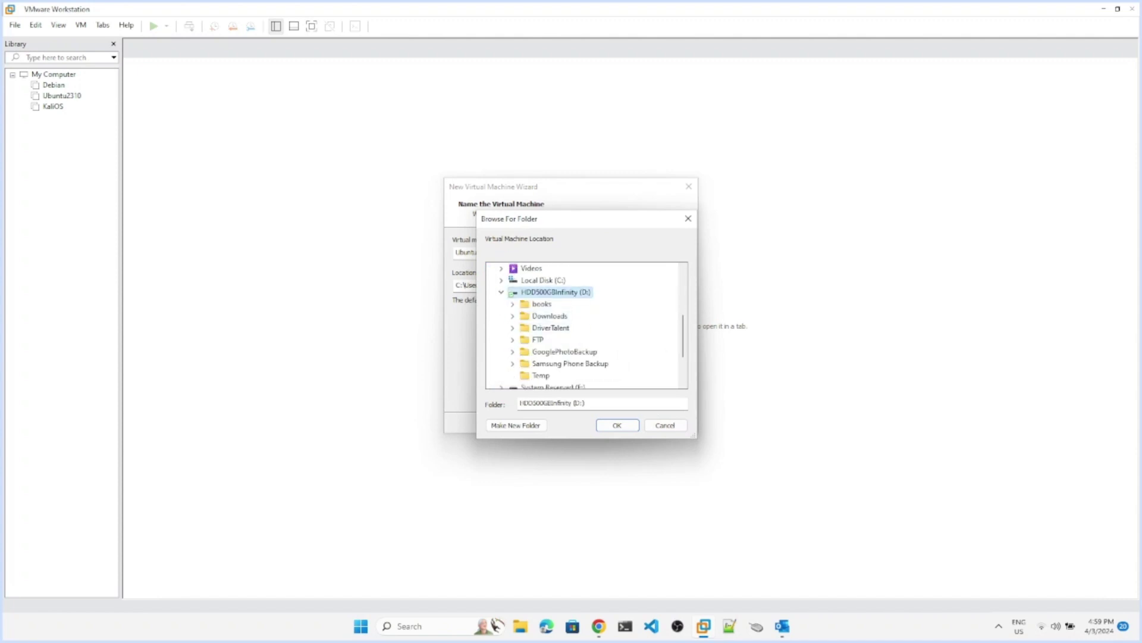
pyautogui.click(545, 339)
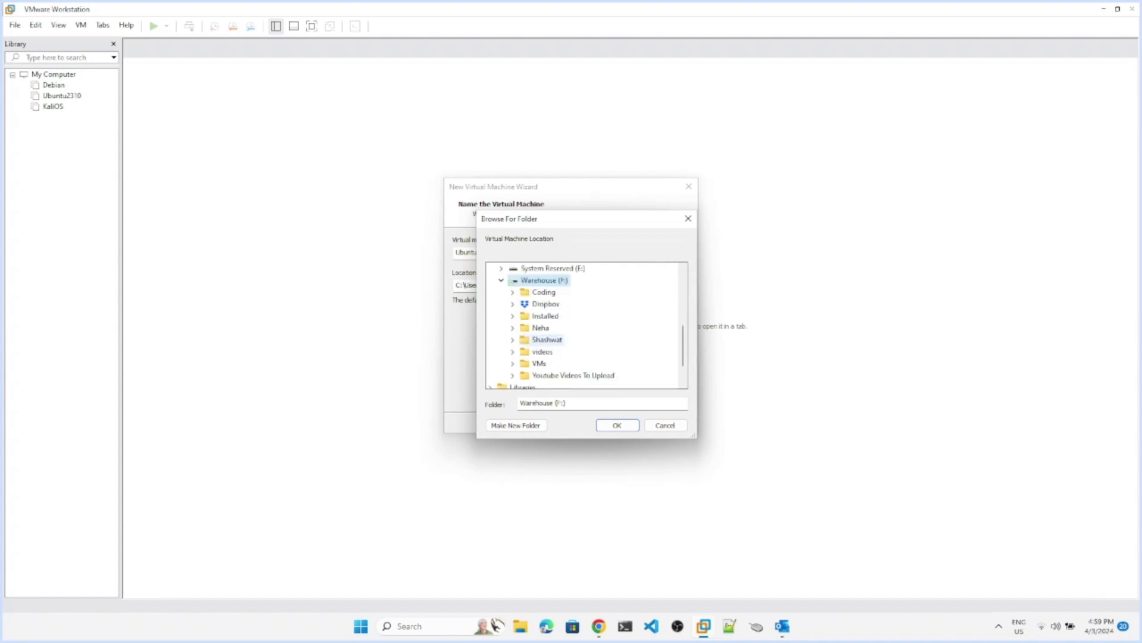
pyautogui.scroll(-1, 545, 339)
pyautogui.doubleClick(539, 327)
pyautogui.scroll(-1, 571, 344)
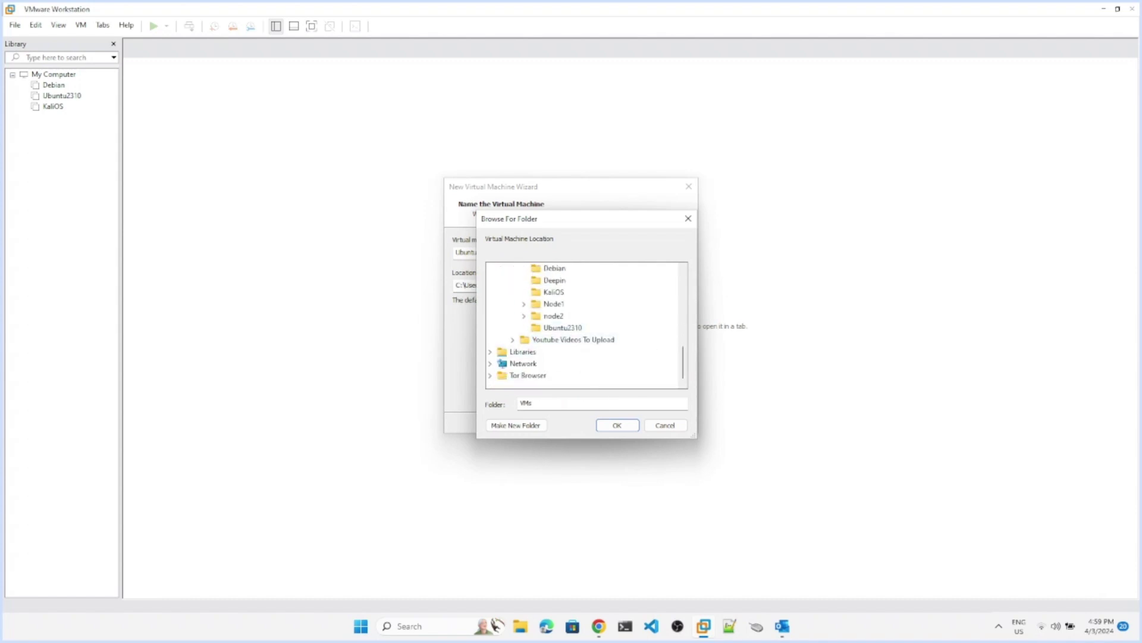
pyautogui.click(617, 425)
# Step: Append the VM name to make the location path F:\VMs\Ubuntu2404
pyautogui.write('\\')
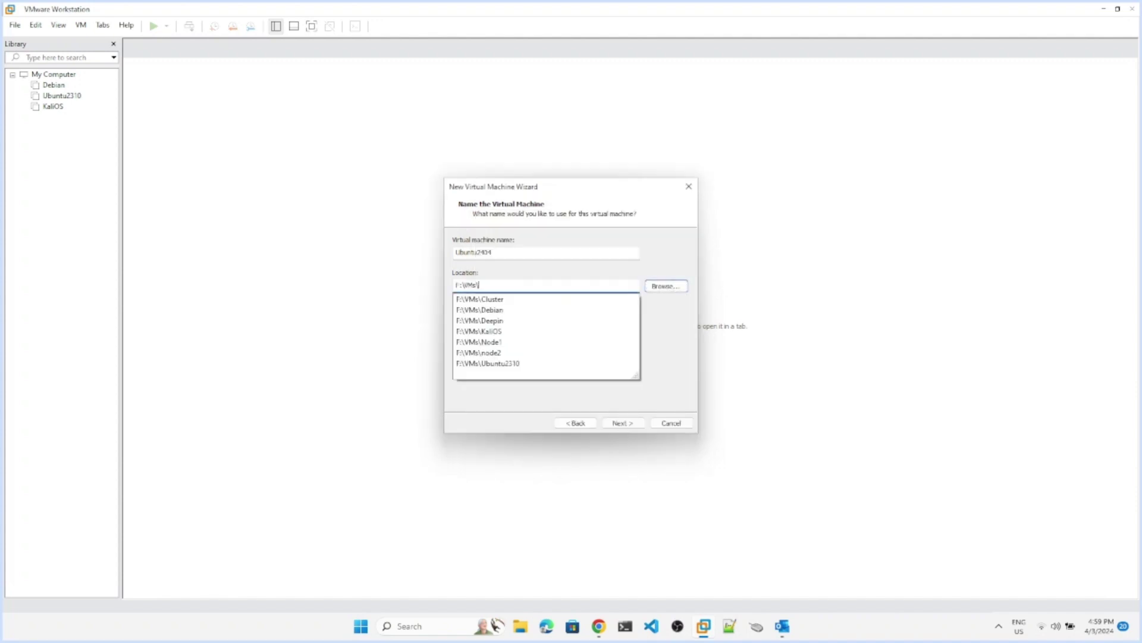
pyautogui.press('Escape')
pyautogui.hotkey('shift', 'Tab')
pyautogui.hotkey('ctrl', 'c')
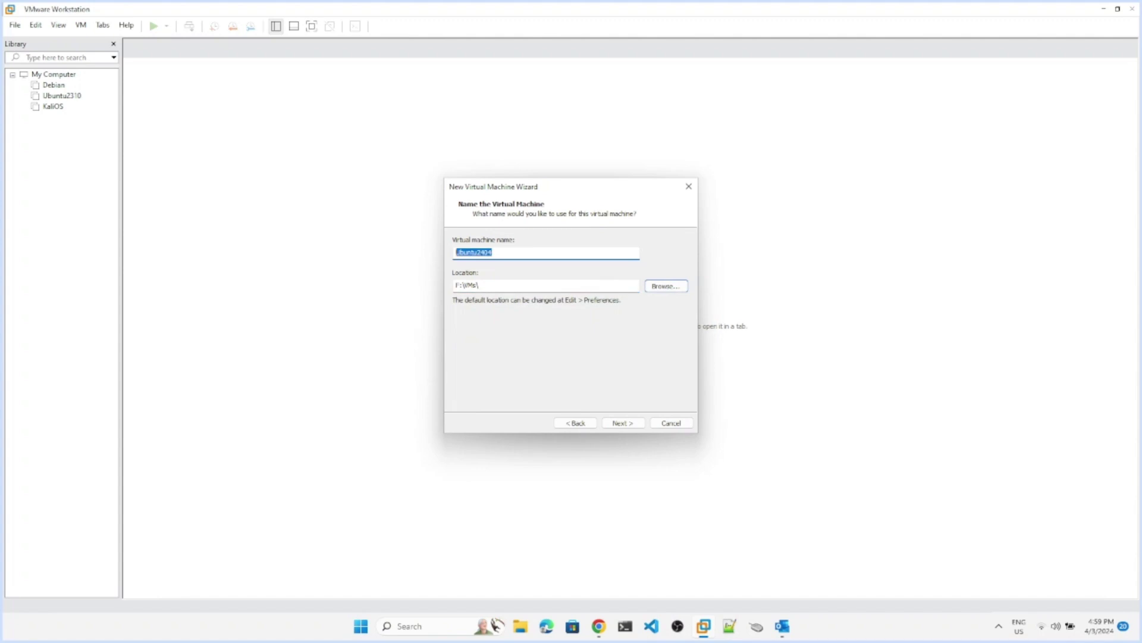
pyautogui.click(480, 285)
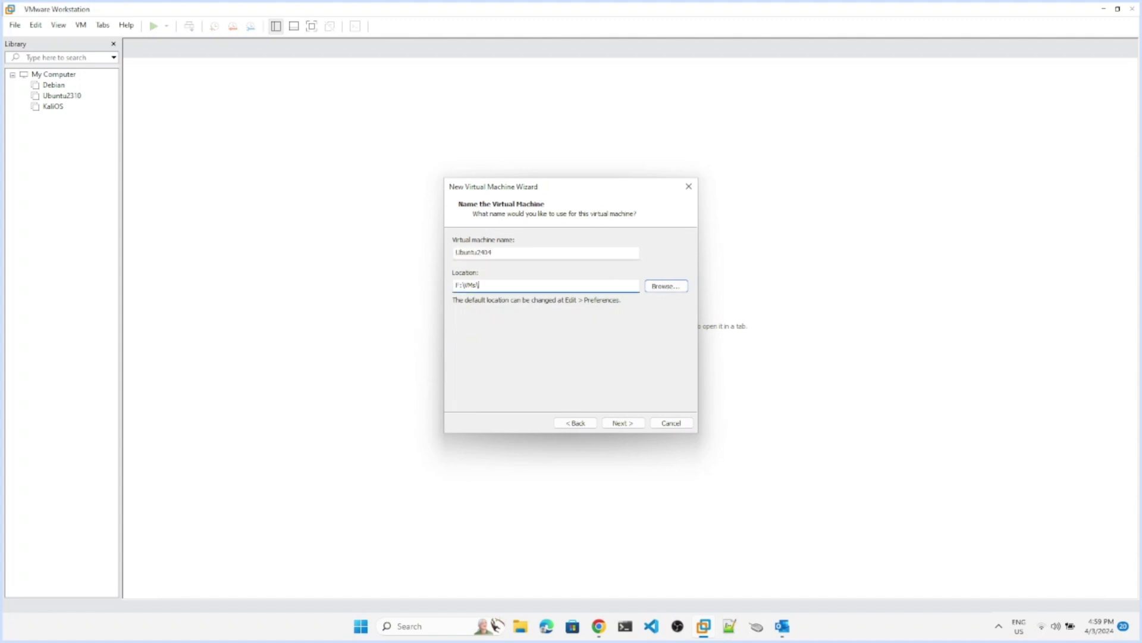
pyautogui.hotkey('ctrl', 'v')
# Step: Enter 50 GB as the maximum disk size and advance to the summary page
pyautogui.press('Return')
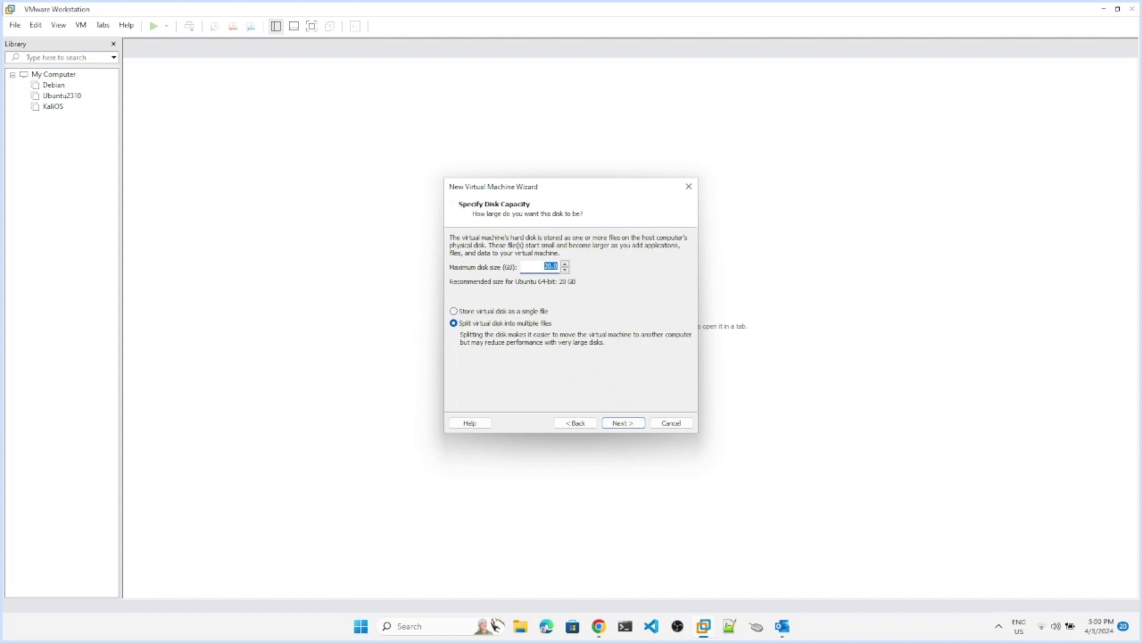
pyautogui.write('50')
pyautogui.hotkey('shift', 'Home')
pyautogui.press('End')
pyautogui.press('Return')
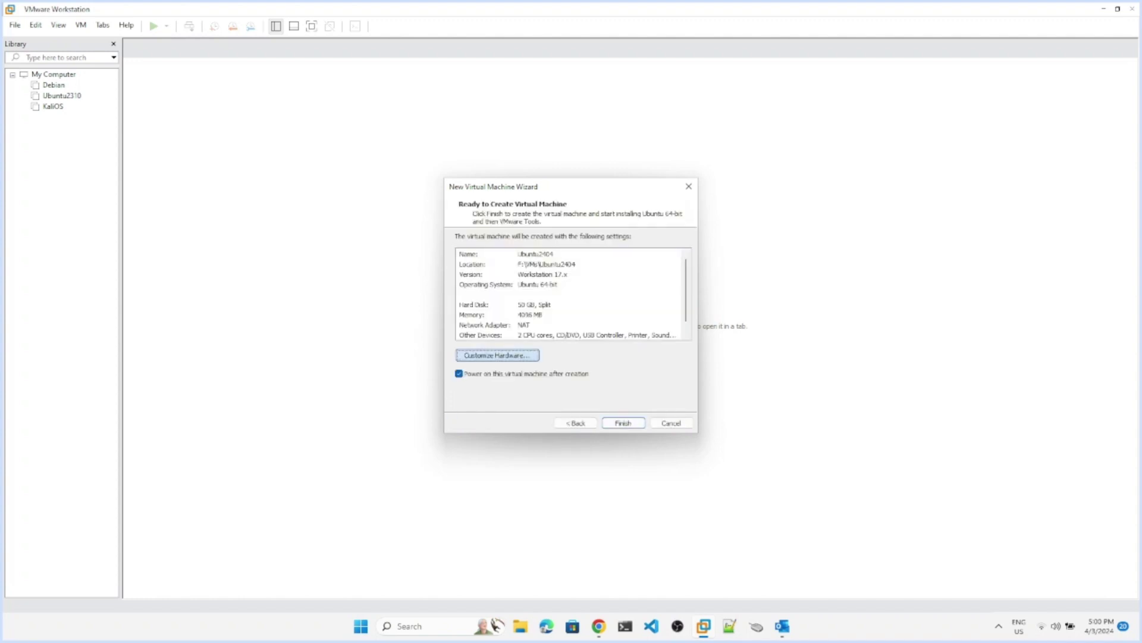
pyautogui.click(497, 355)
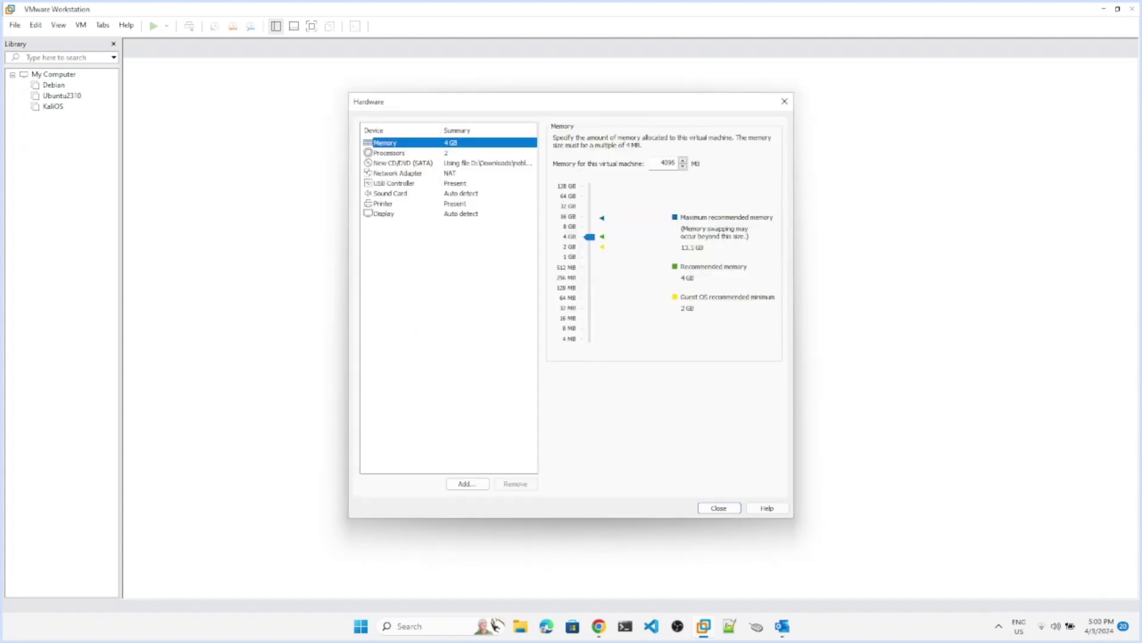
pyautogui.click(390, 153)
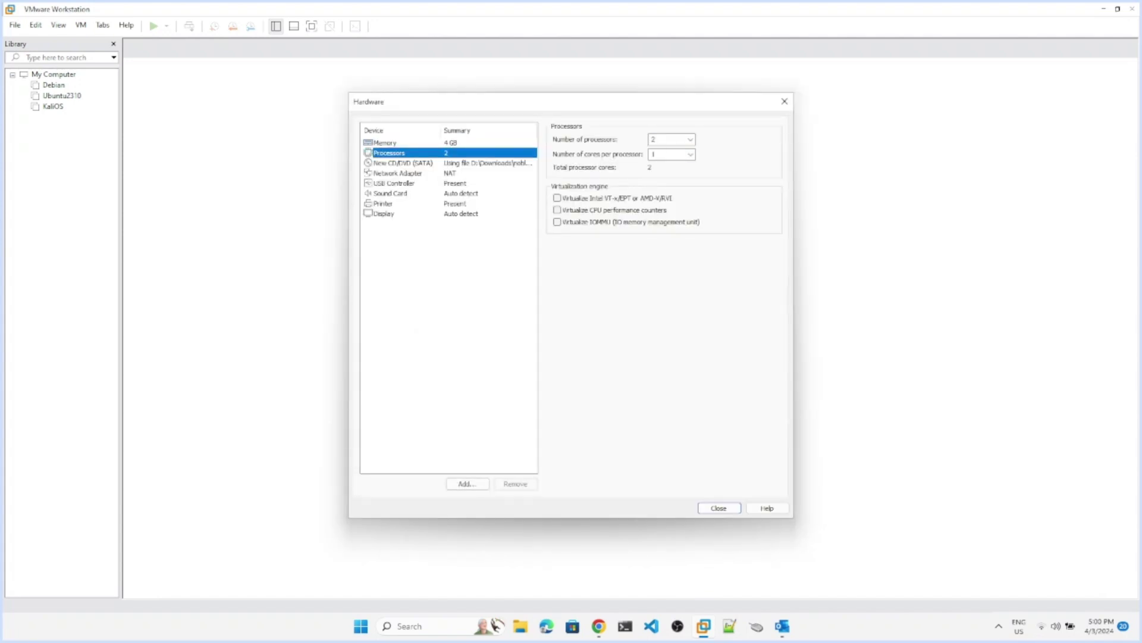
pyautogui.click(385, 143)
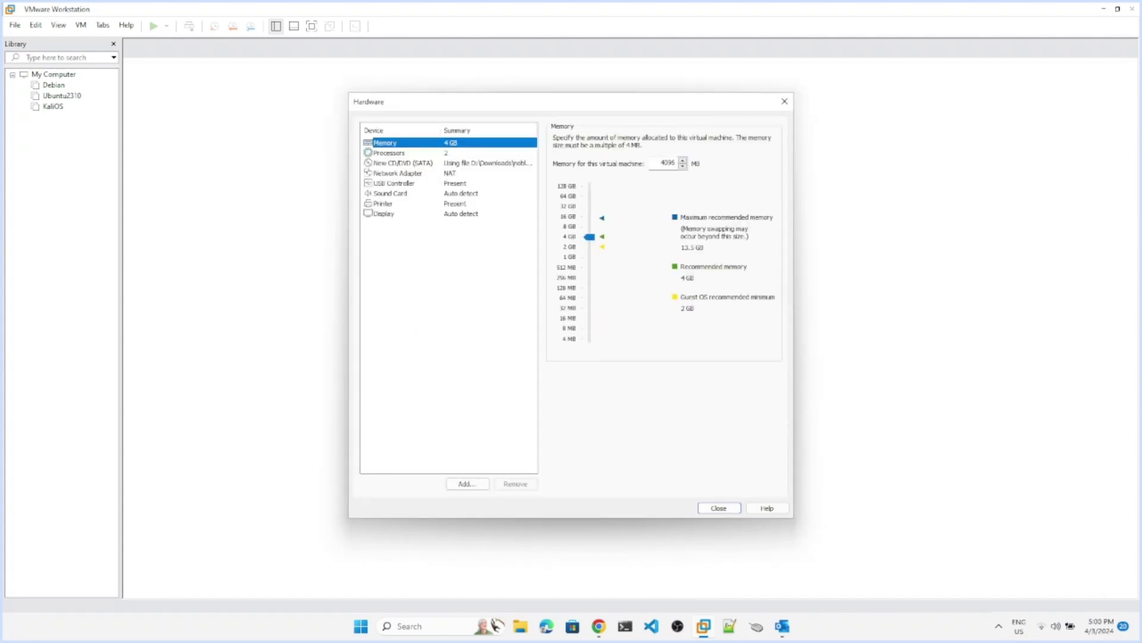
pyautogui.click(389, 153)
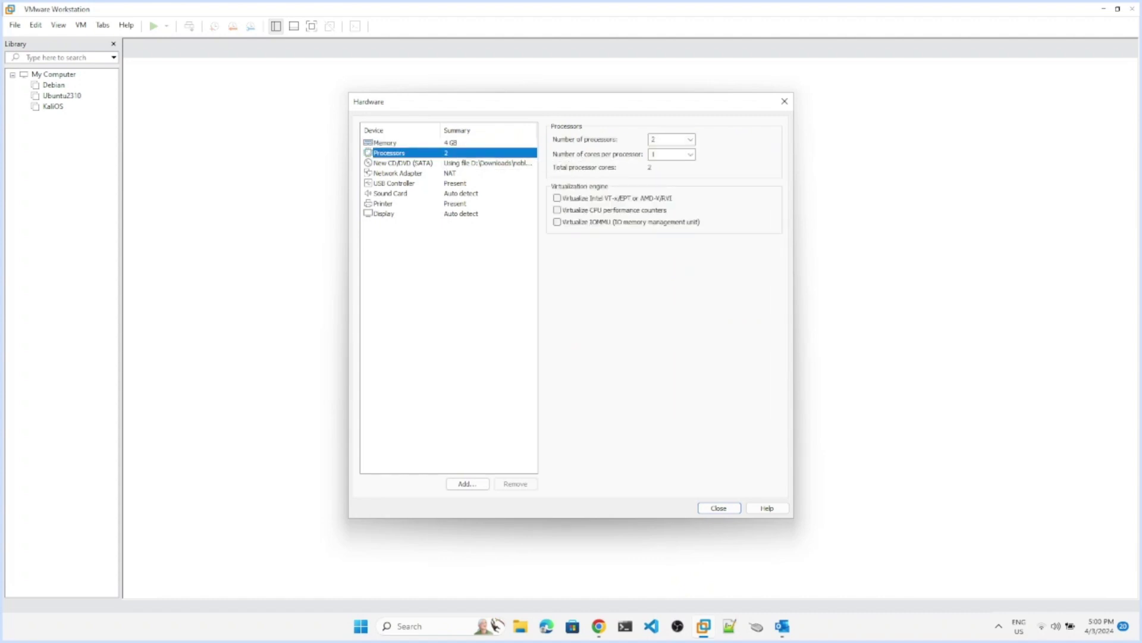
pyautogui.click(385, 143)
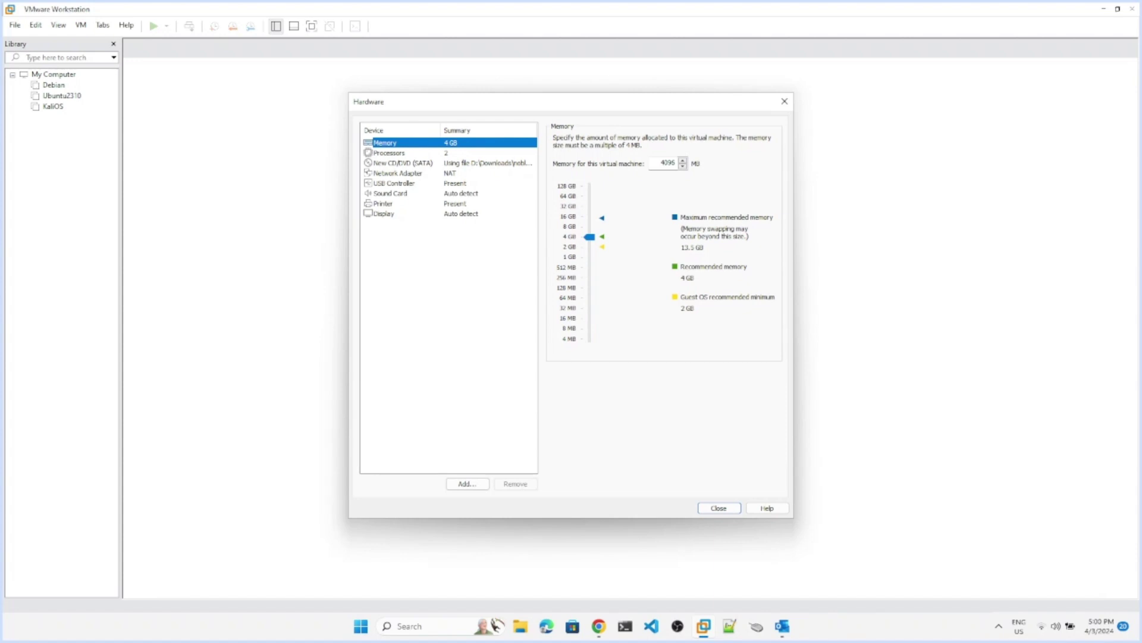
pyautogui.click(390, 152)
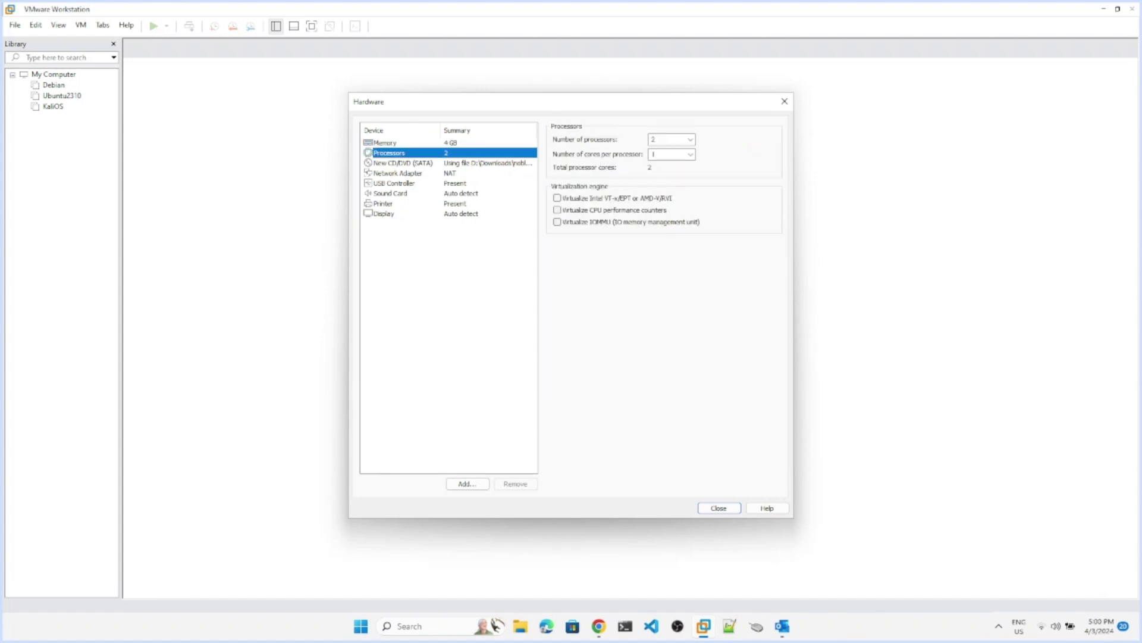
pyautogui.click(719, 507)
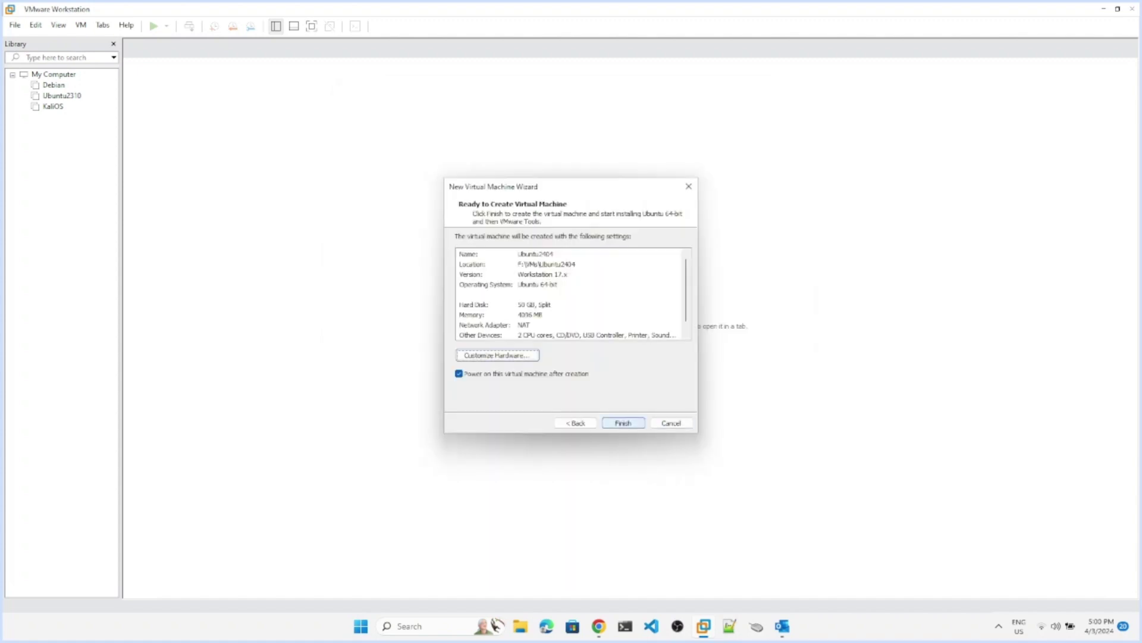
# Step: Review the hard disk, network adapter and memory settings, then finish creating Ubuntu2404
pyautogui.click(536, 304)
pyautogui.click(535, 325)
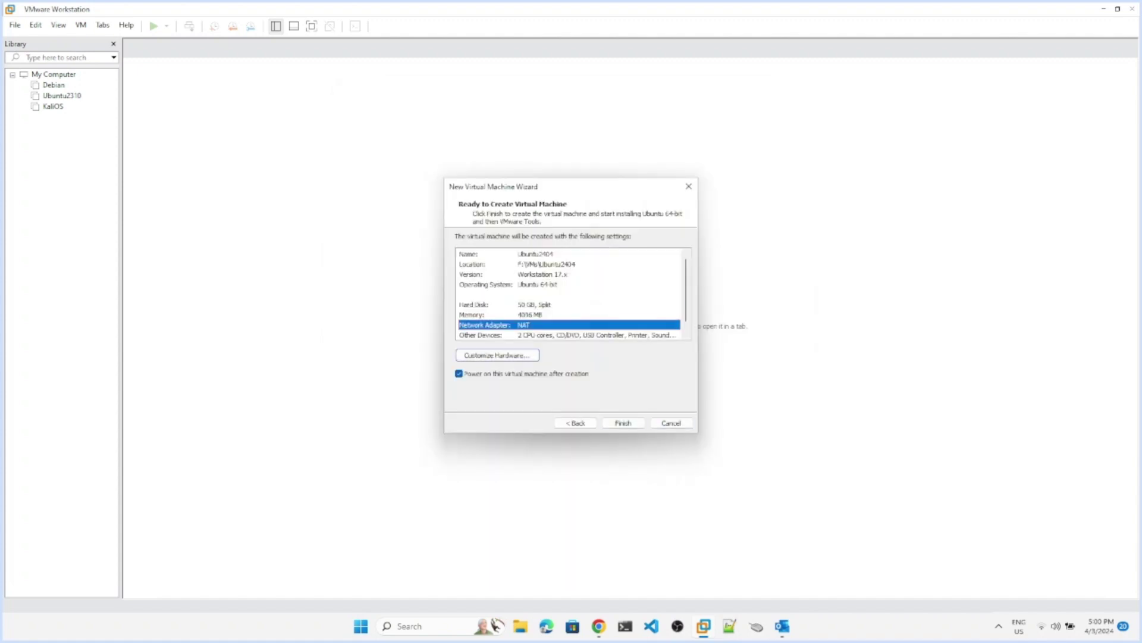
pyautogui.click(536, 314)
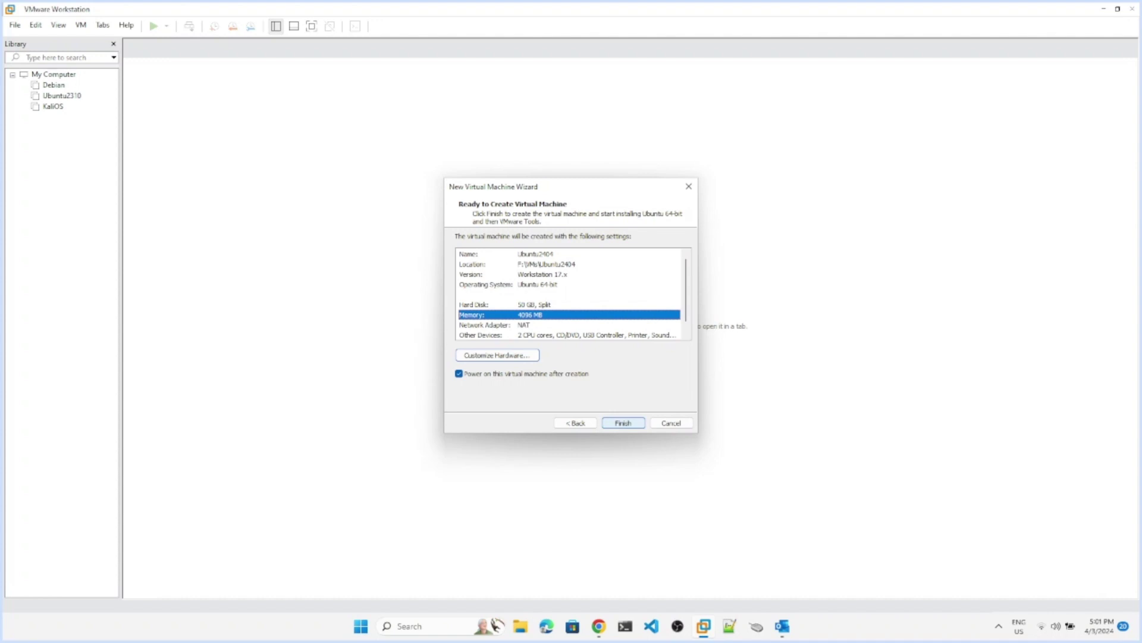
pyautogui.press('Return')
pyautogui.click(623, 423)
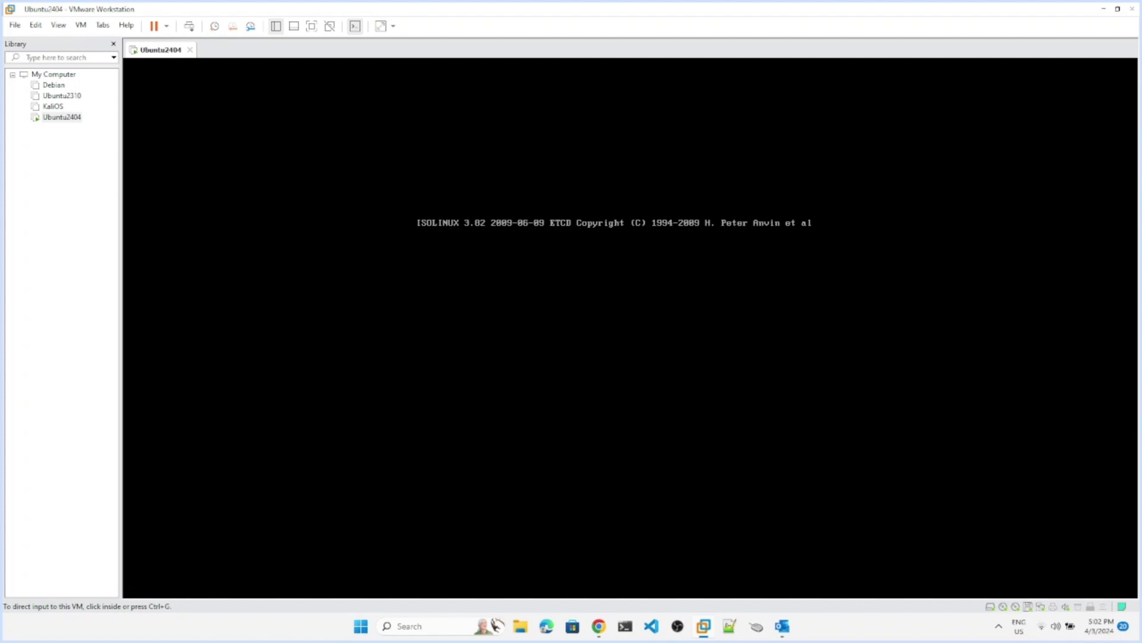
# Step: Let Ubuntu2404 boot from the ISO to the live desktop and capture input with Ctrl+G
pyautogui.hotkey('ctrl', 'g')
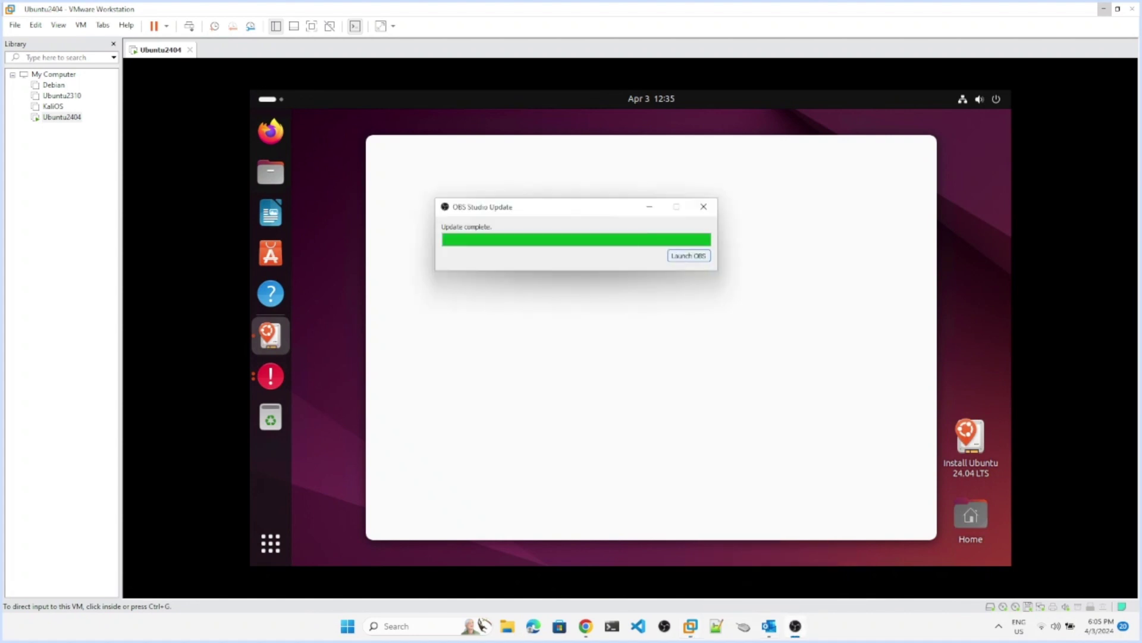
# Step: View the pending Ubuntu error report's details, then dismiss it
pyautogui.click(689, 255)
pyautogui.moveTo(783, 626)
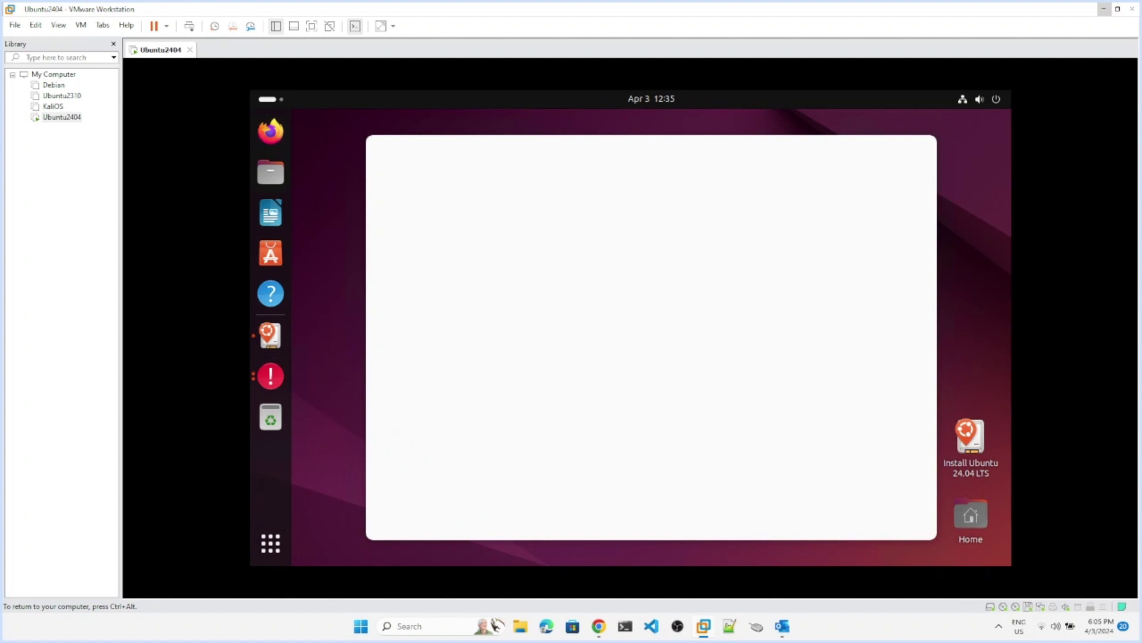
pyautogui.click(270, 376)
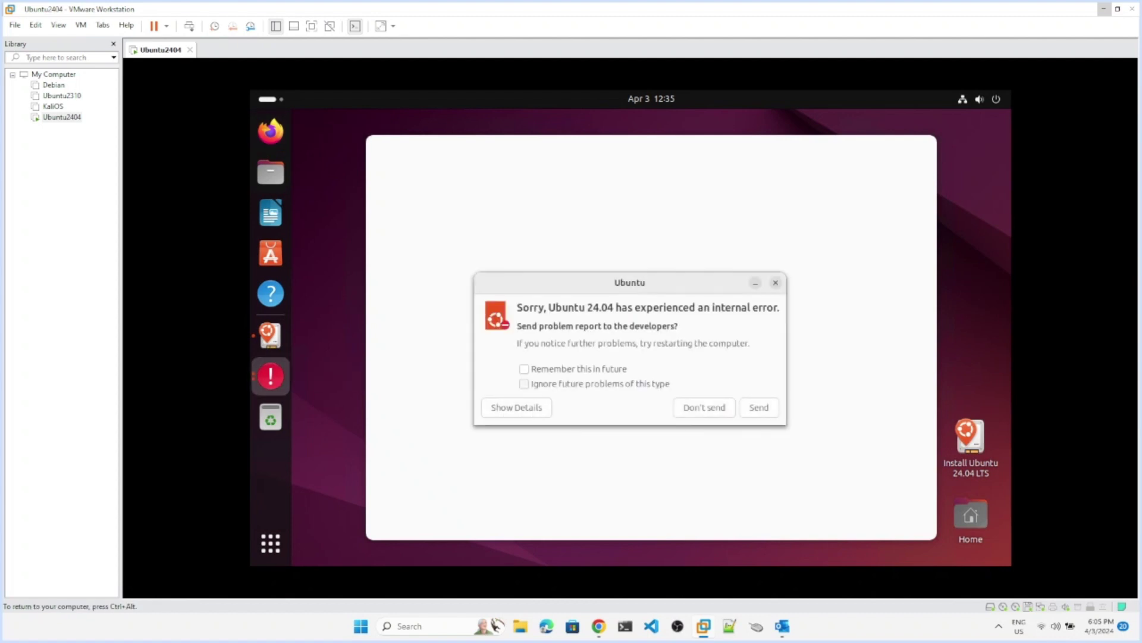
pyautogui.click(517, 407)
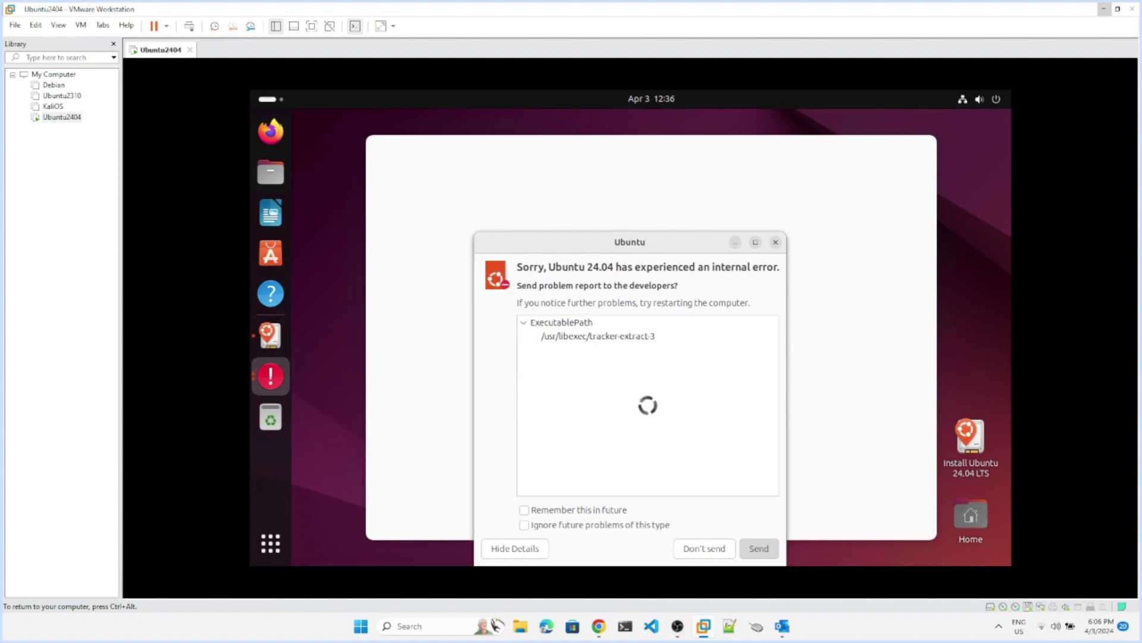
pyautogui.press('Escape')
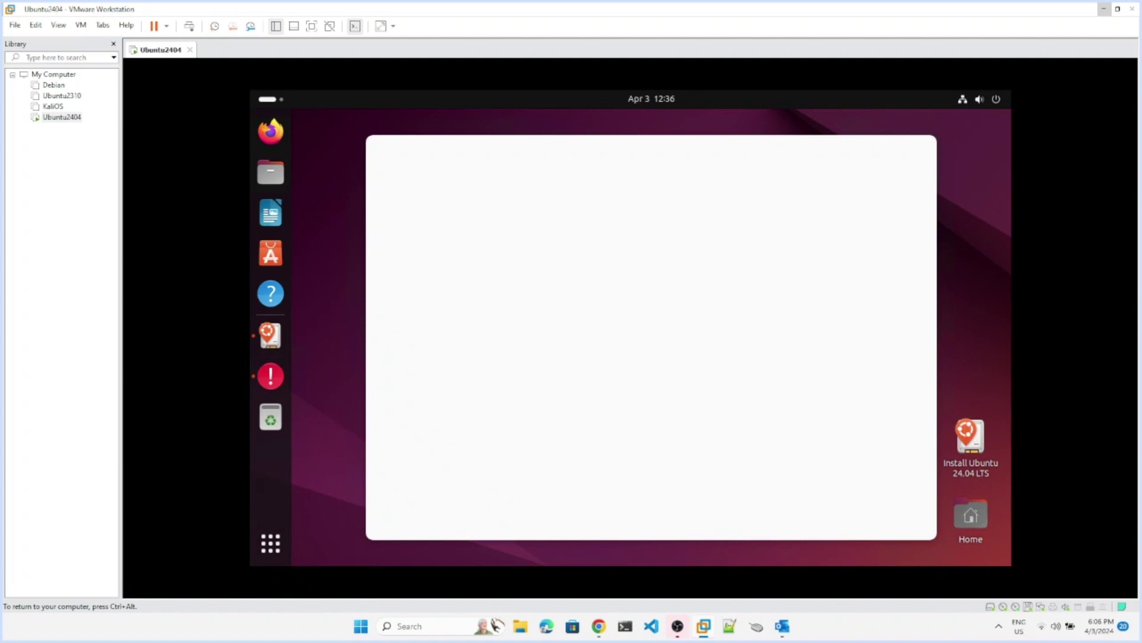
# Step: Reopen the Ubuntu error report and send it to the developers
pyautogui.click(271, 375)
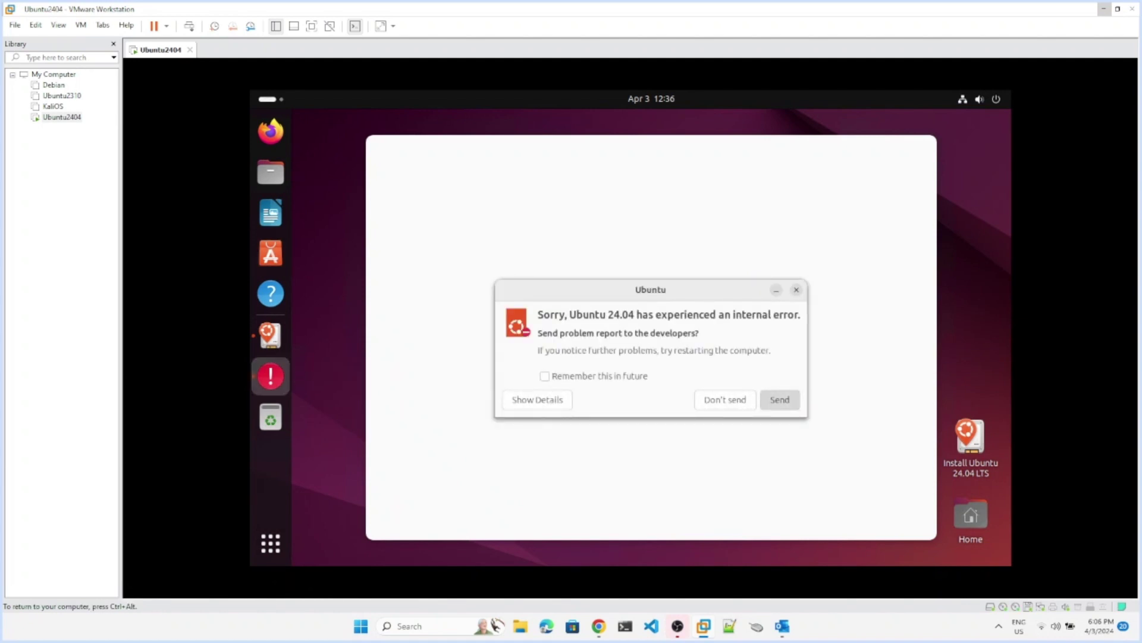
pyautogui.click(780, 399)
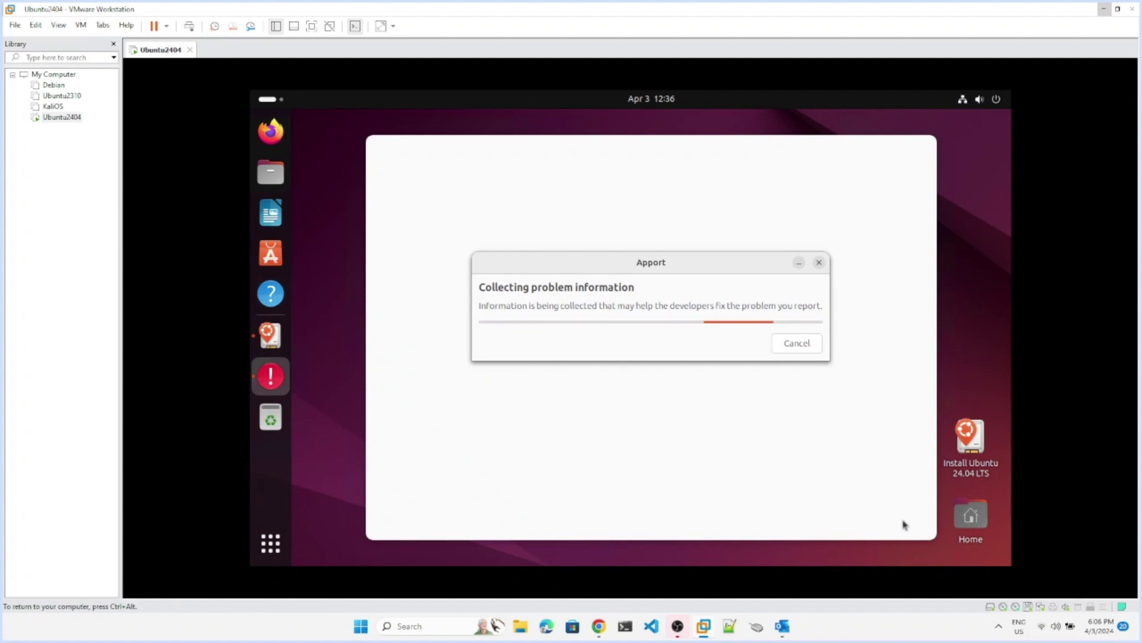
pyautogui.moveTo(676, 638)
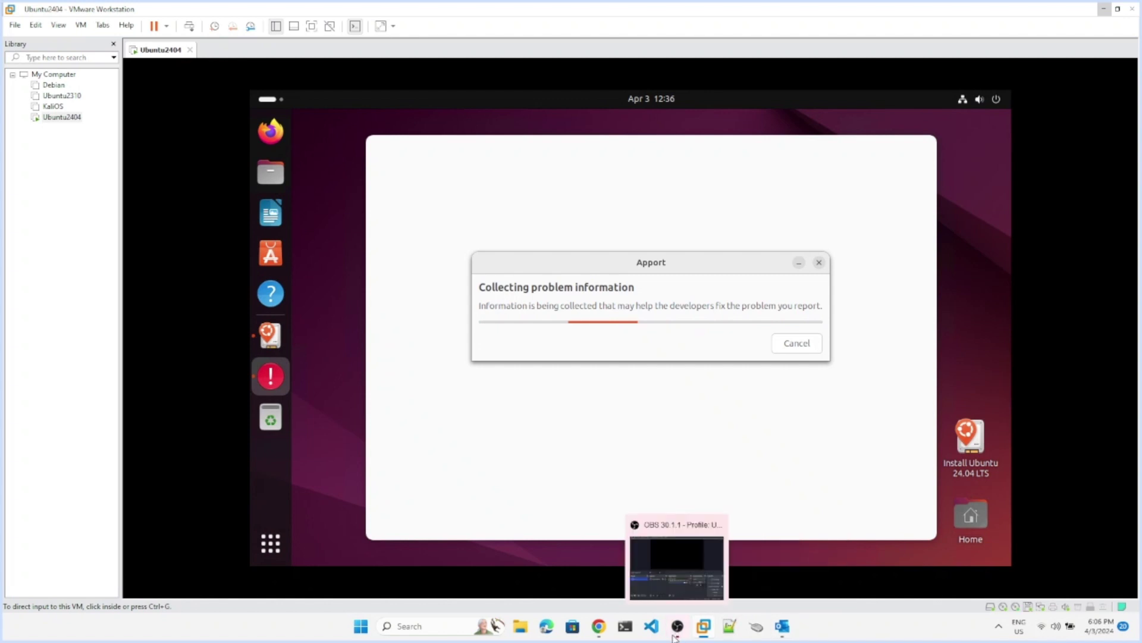
pyautogui.click(717, 525)
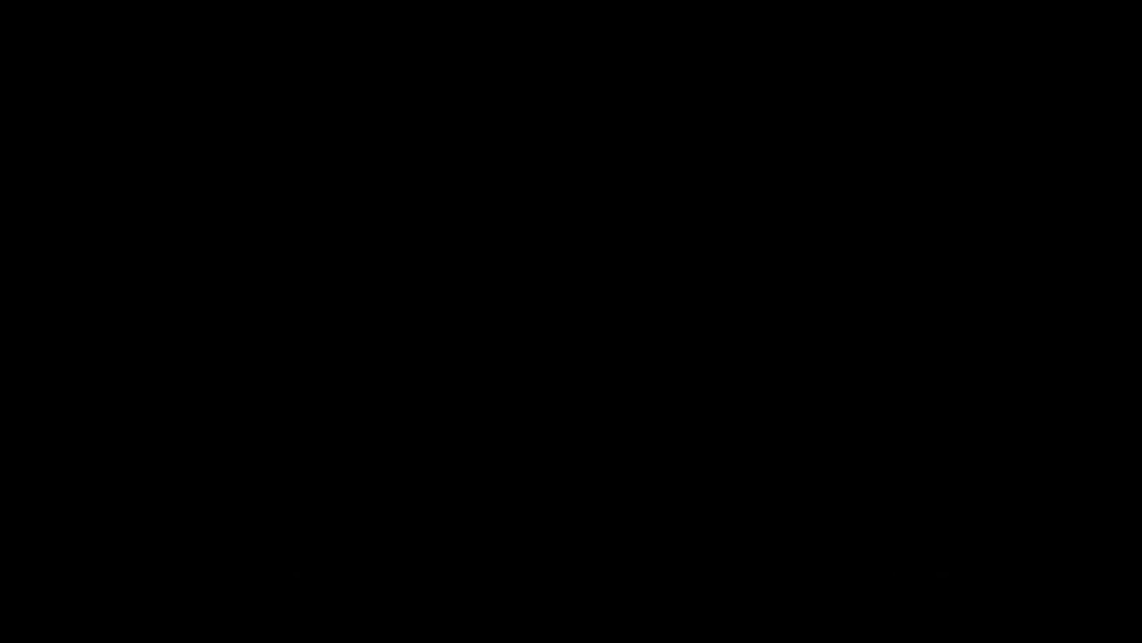
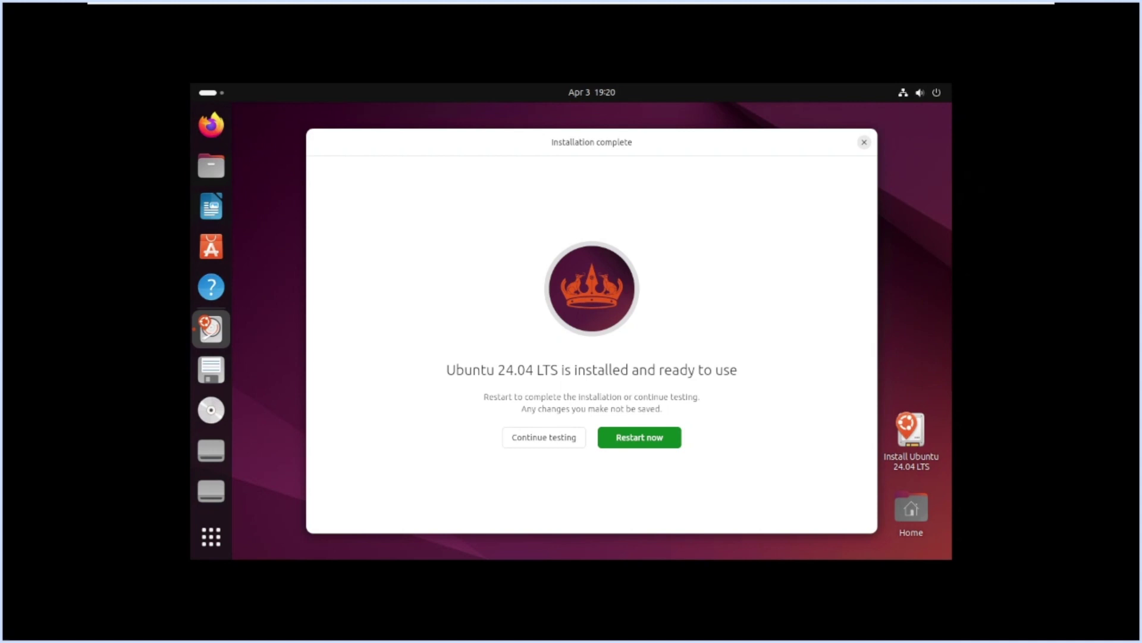
pyautogui.click(576, 191)
# Step: Choose Restart now in Installation complete and let the new Ubuntu boot to its login screen
pyautogui.click(646, 443)
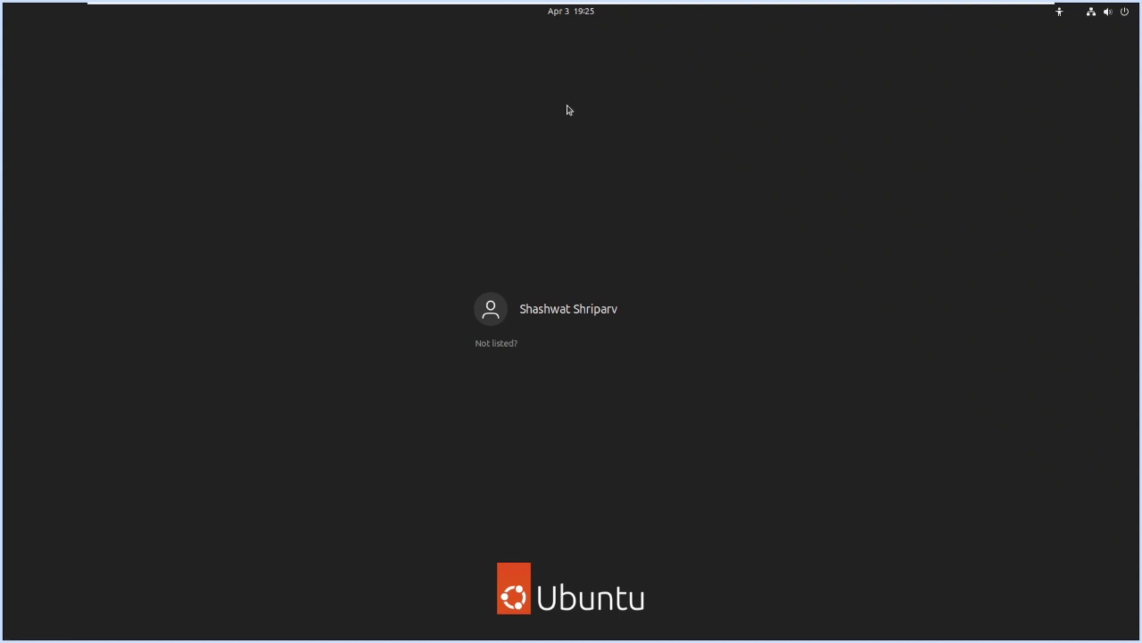
pyautogui.click(1090, 16)
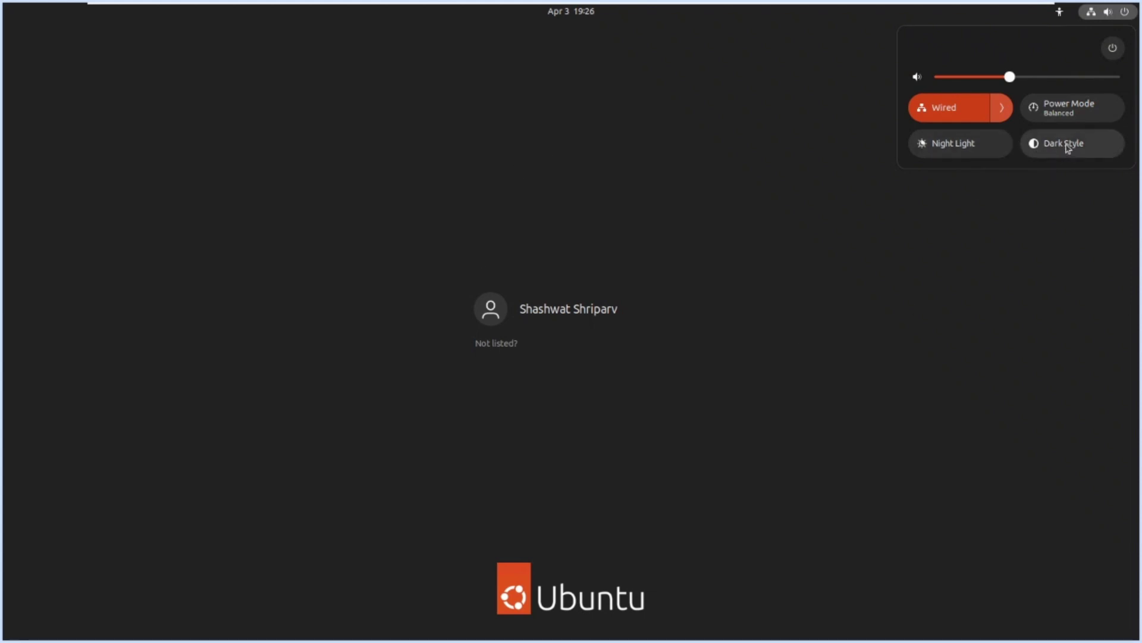
pyautogui.click(1060, 15)
pyautogui.click(1060, 17)
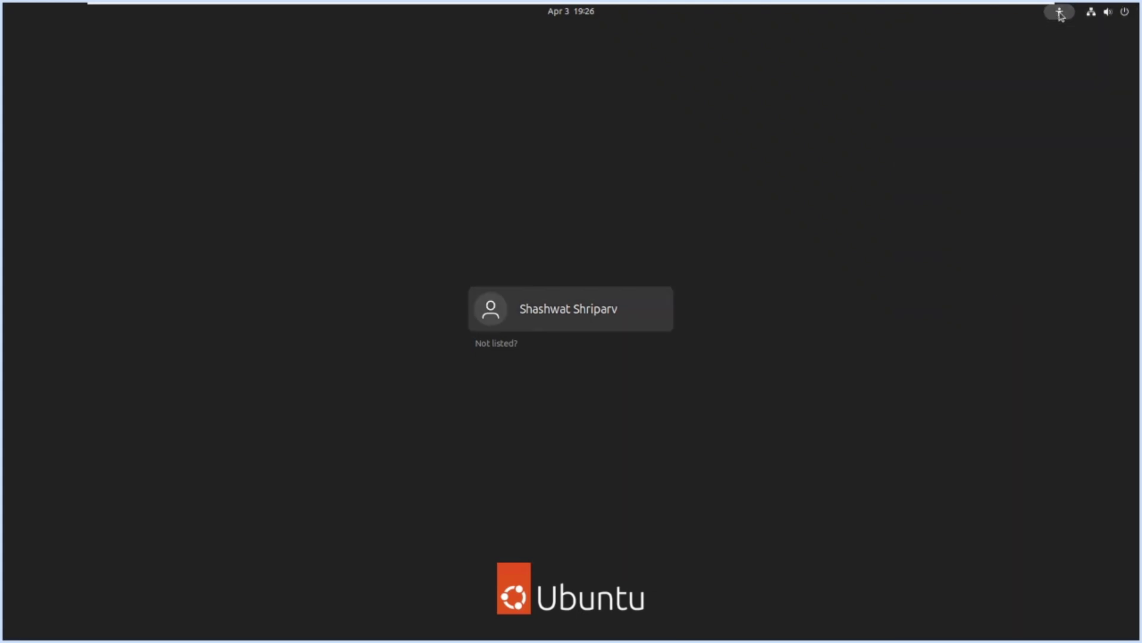
# Step: Open and close the accessibility menu, then select the installed user account on the login screen
pyautogui.click(1062, 15)
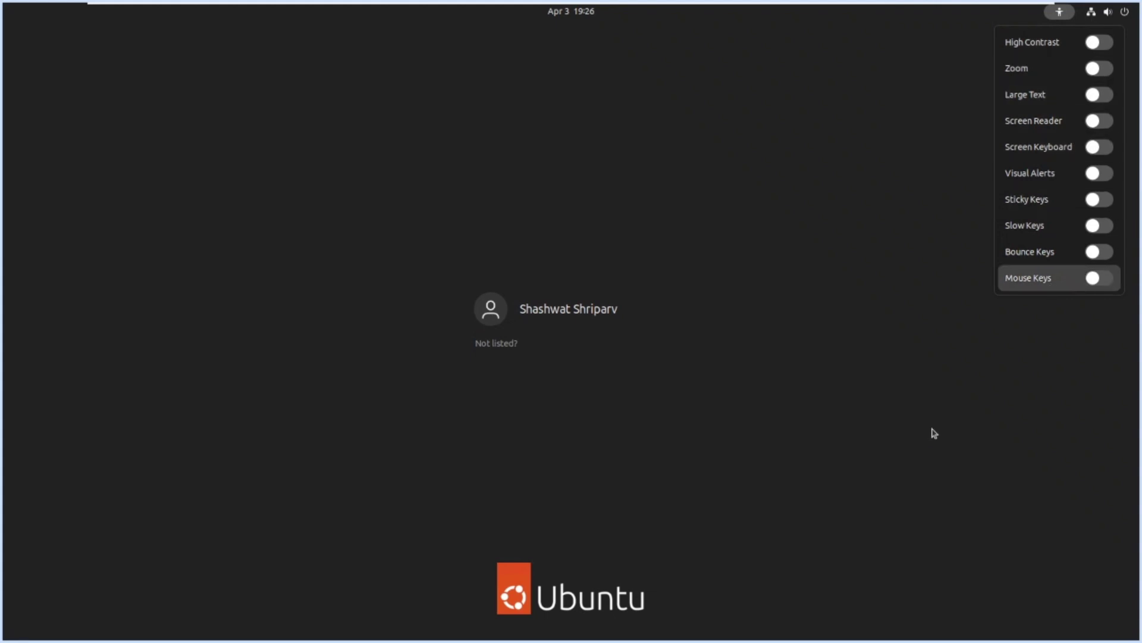
pyautogui.click(773, 425)
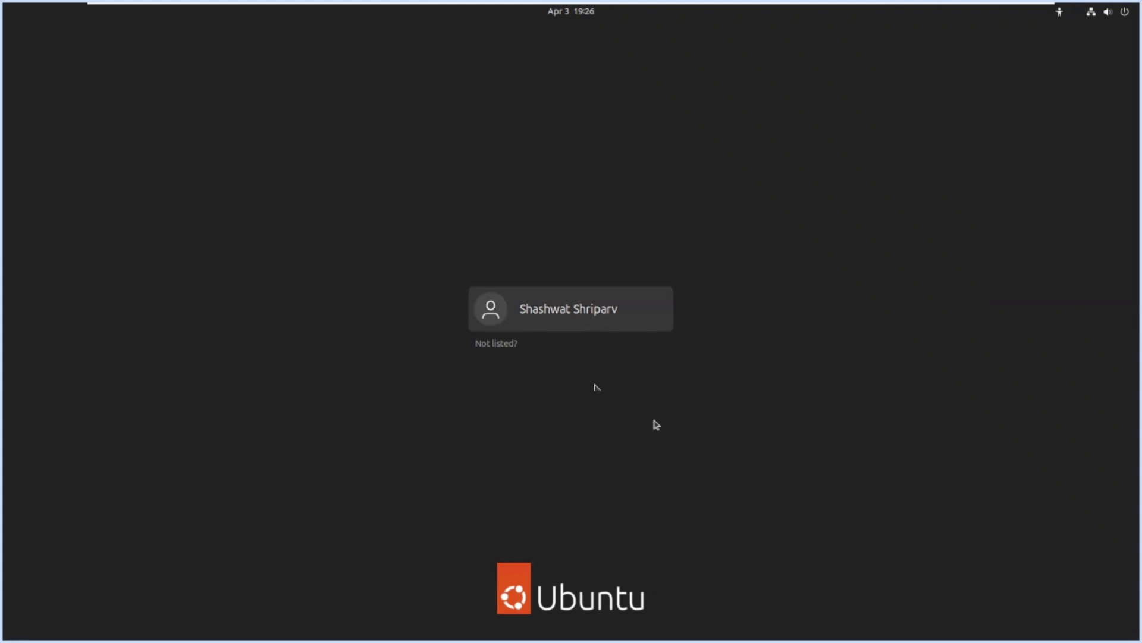
pyautogui.click(514, 326)
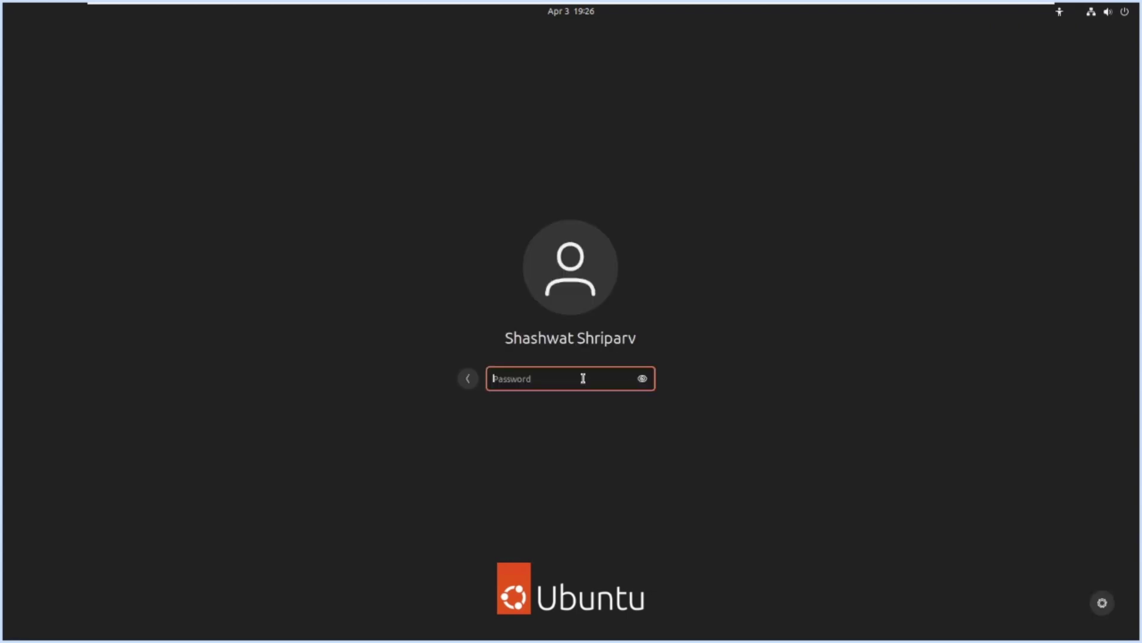
# Step: Enter the account password and keep the standard Ubuntu session instead of Ubuntu on Xorg
pyautogui.write('••••••')
pyautogui.click(1102, 604)
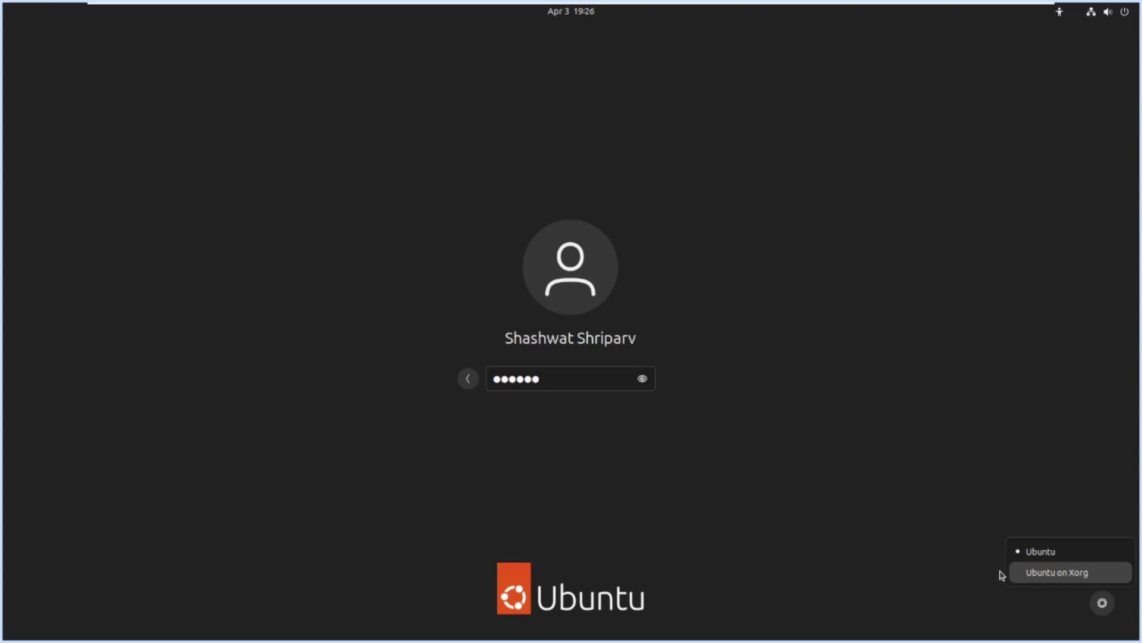
pyautogui.click(1060, 559)
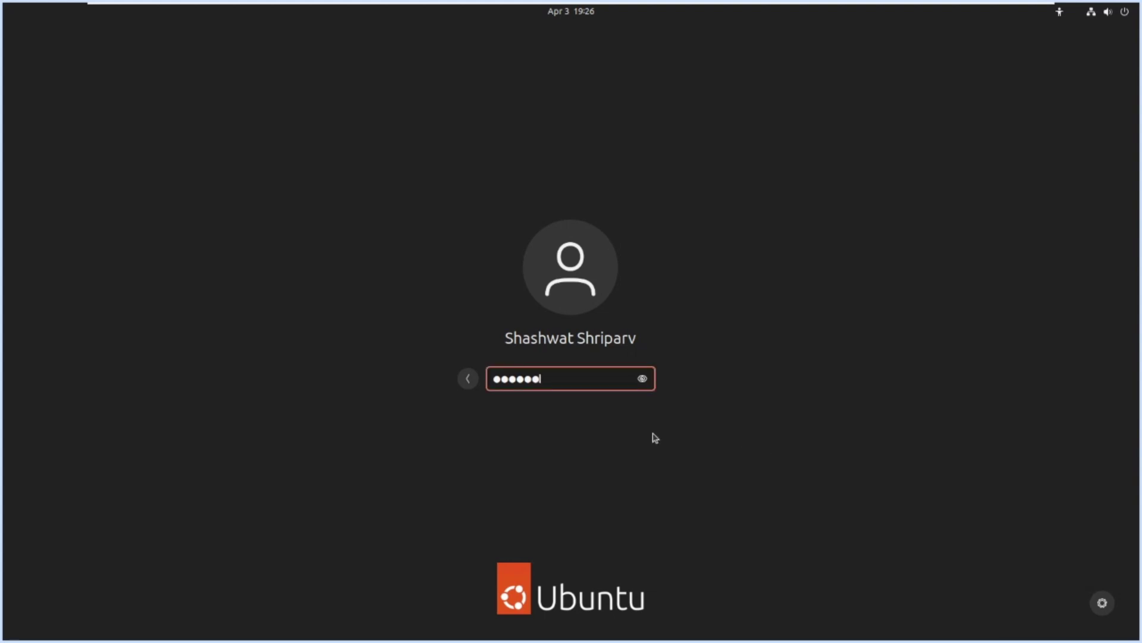
# Step: Submit the password with Enter and sign in to the Ubuntu desktop
pyautogui.press('Return')
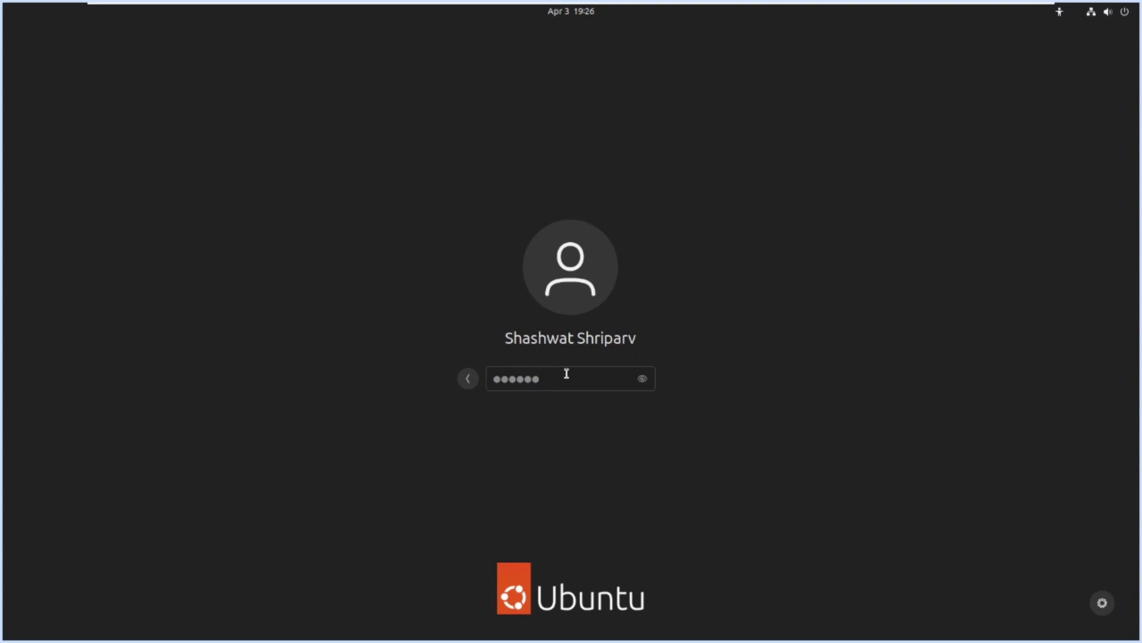
pyautogui.press('Return')
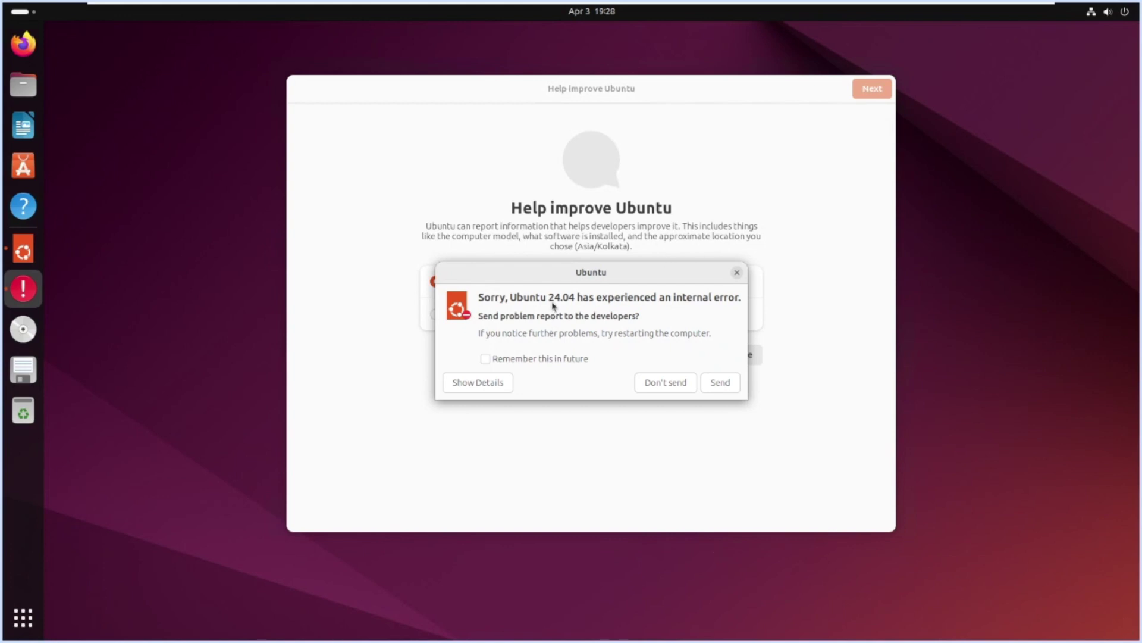
# Step: Send the first internal-error report, remembering the choice, and choose No, don't send system info
pyautogui.click(486, 359)
pyautogui.click(718, 384)
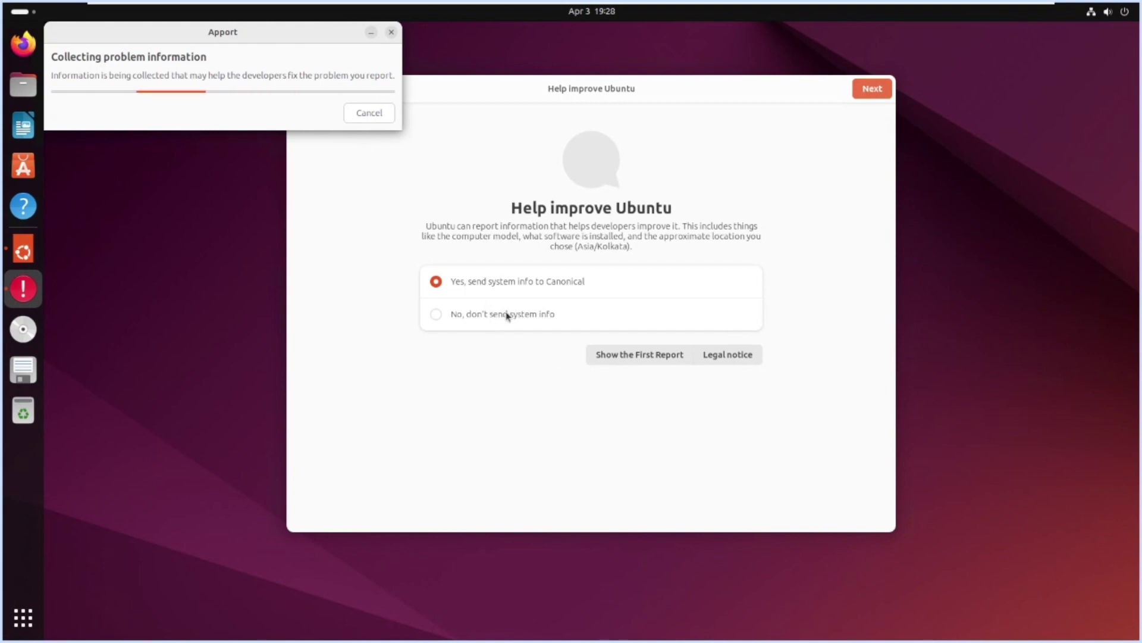
pyautogui.click(443, 416)
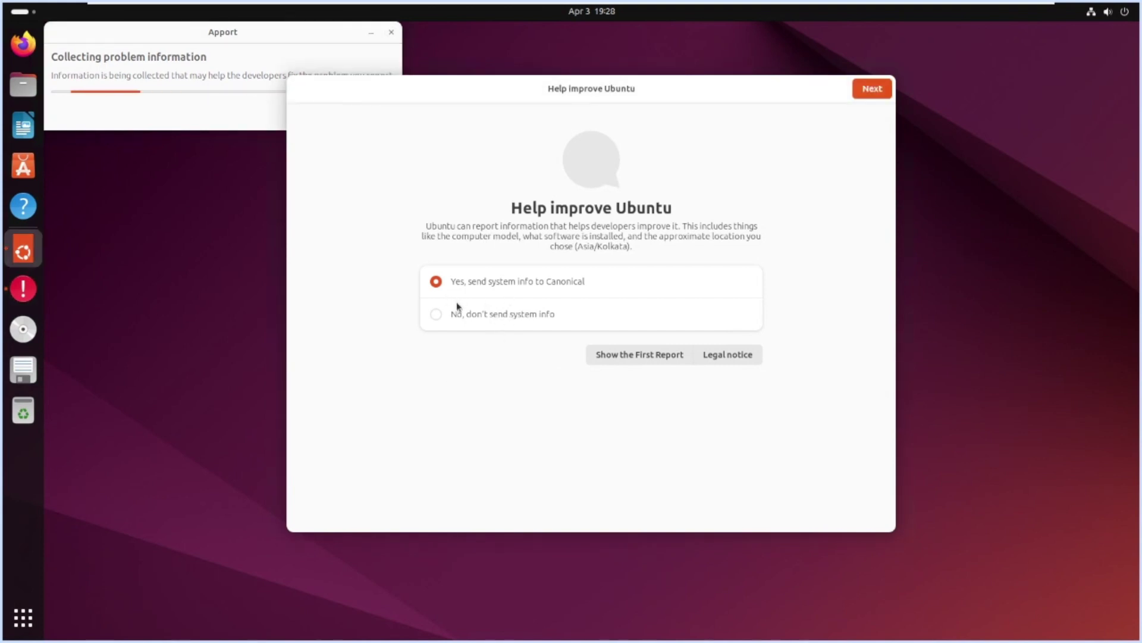
pyautogui.click(481, 321)
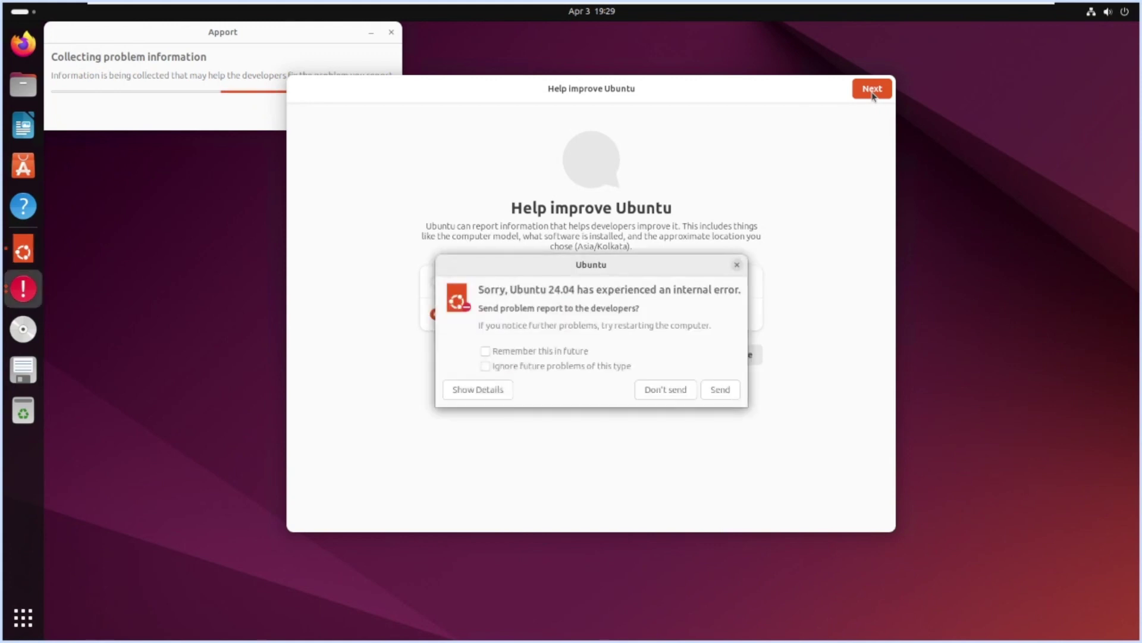
pyautogui.click(872, 90)
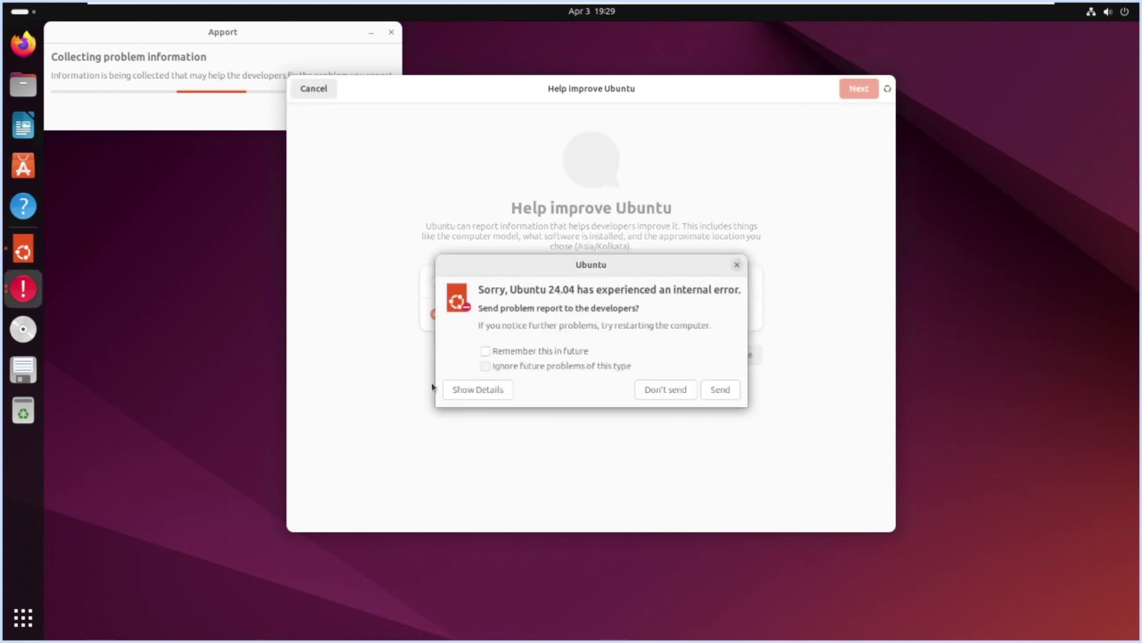
# Step: Send the second internal-error report with Remember this in future ticked
pyautogui.click(486, 351)
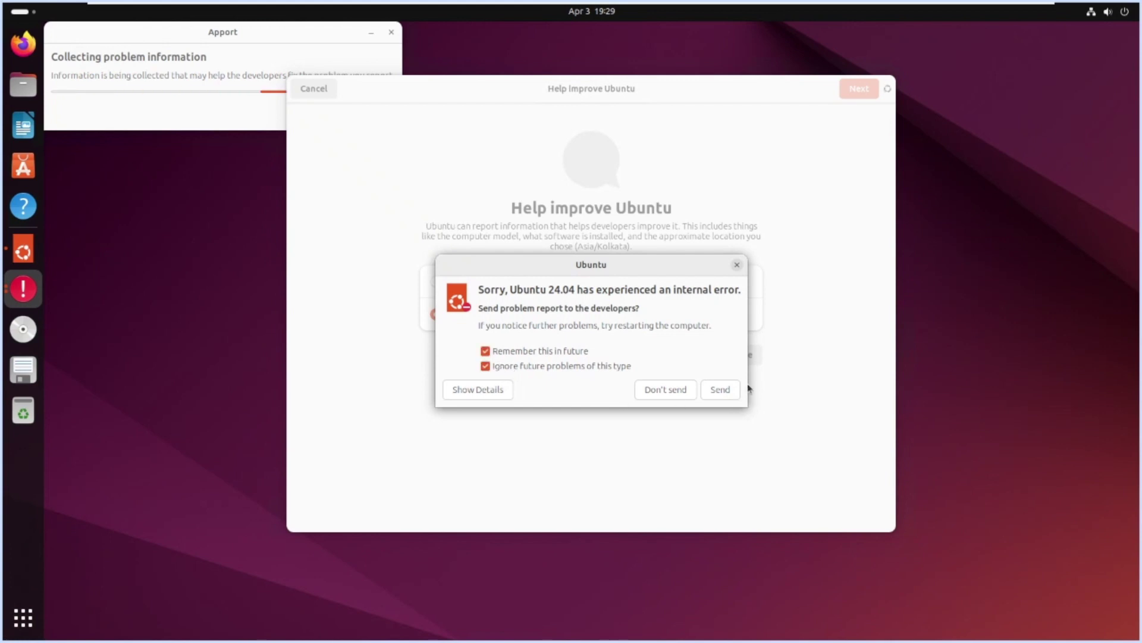
pyautogui.click(720, 390)
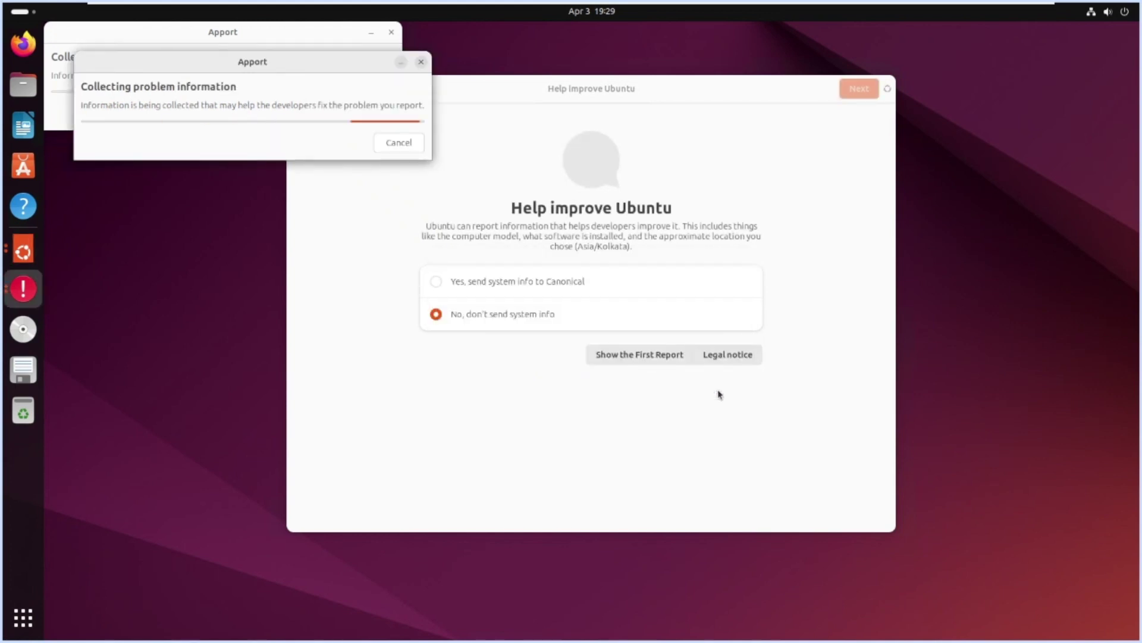
pyautogui.click(736, 103)
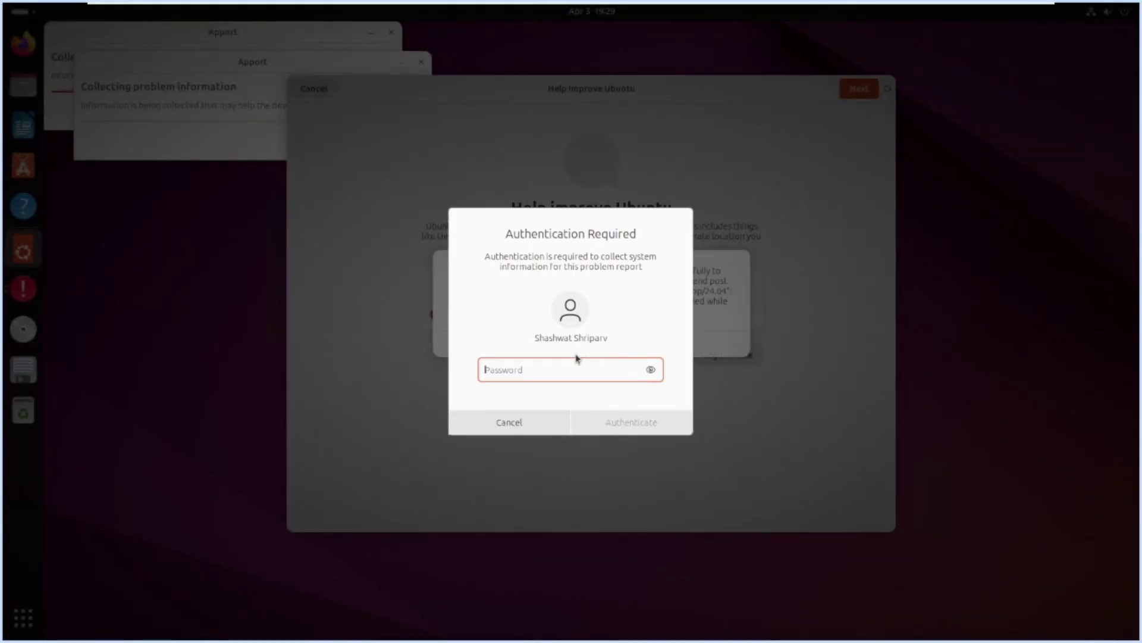
# Step: Authenticate the problem-report collection with the account password, re-entering it once
pyautogui.write('******')
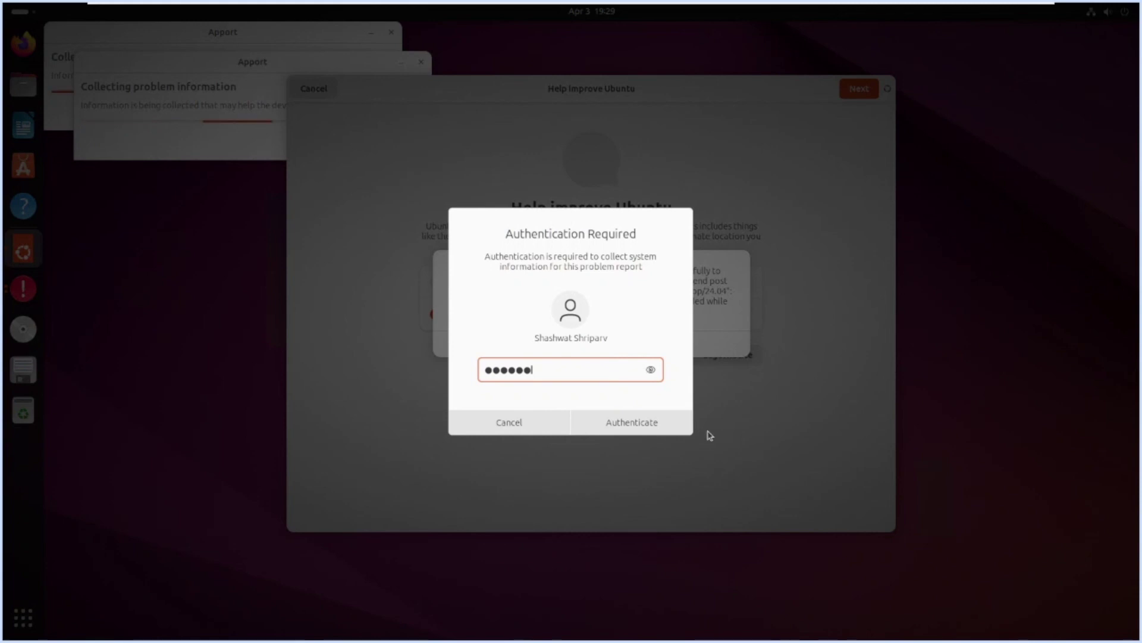
pyautogui.click(676, 429)
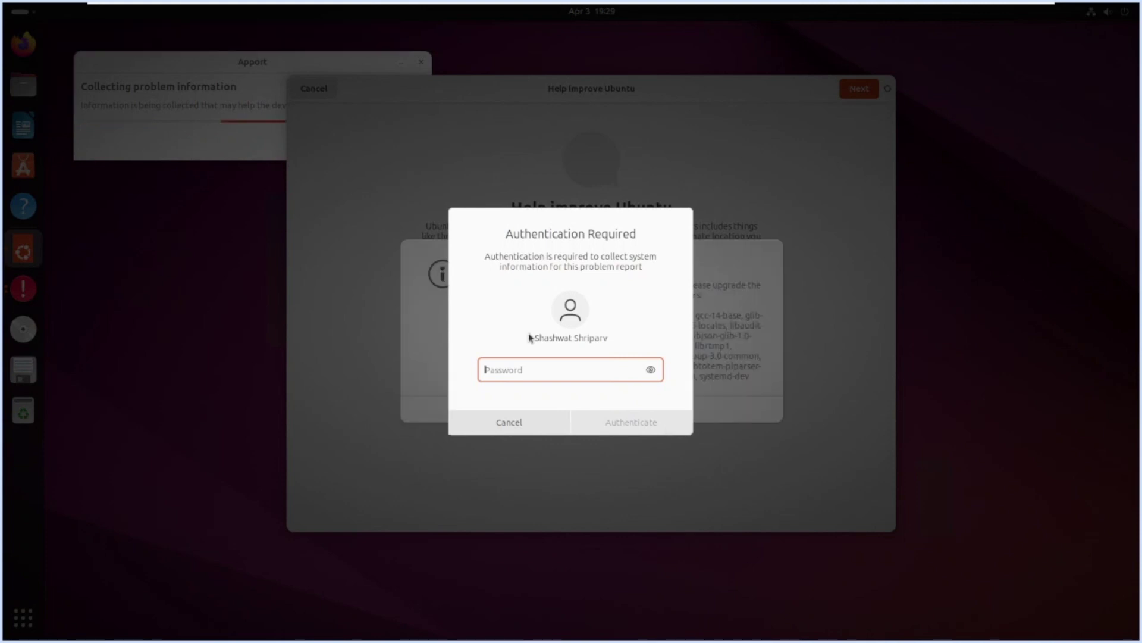
pyautogui.write('••••')
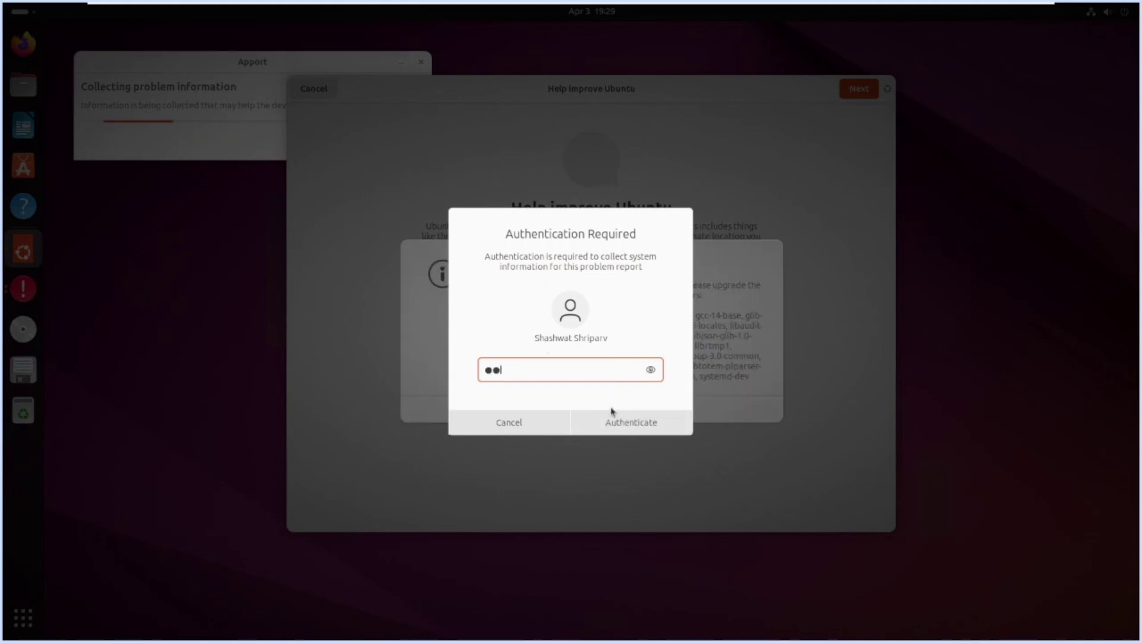
pyautogui.write('••')
pyautogui.click(628, 424)
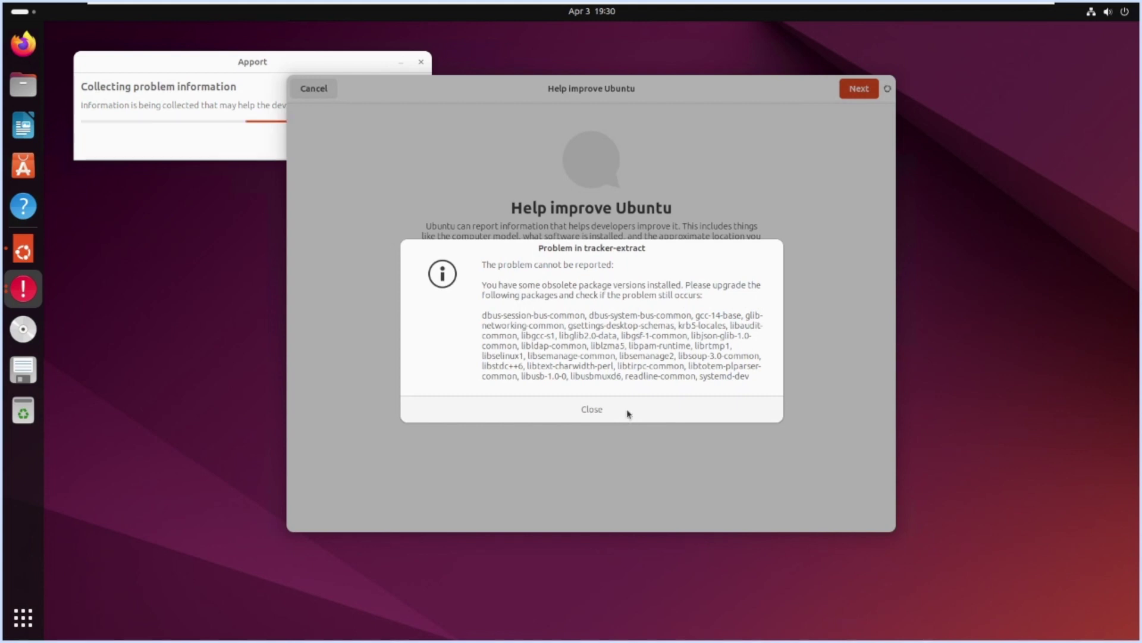
# Step: Close the 'Problem in tracker-extract' dialog and the 'Failed to send report' error
pyautogui.click(627, 413)
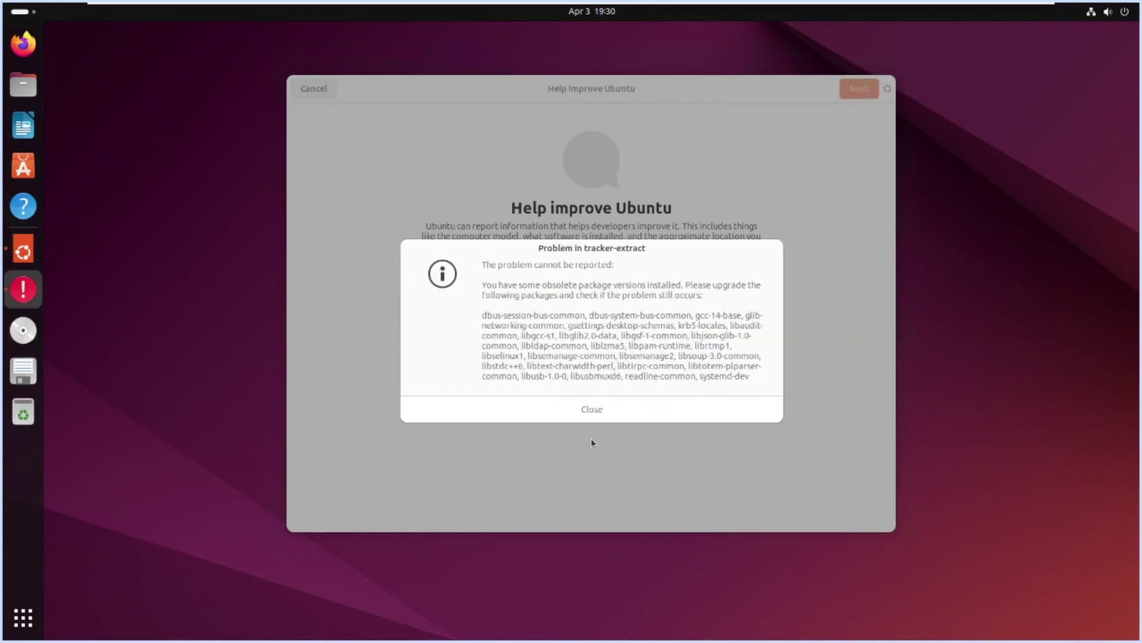
pyautogui.click(599, 406)
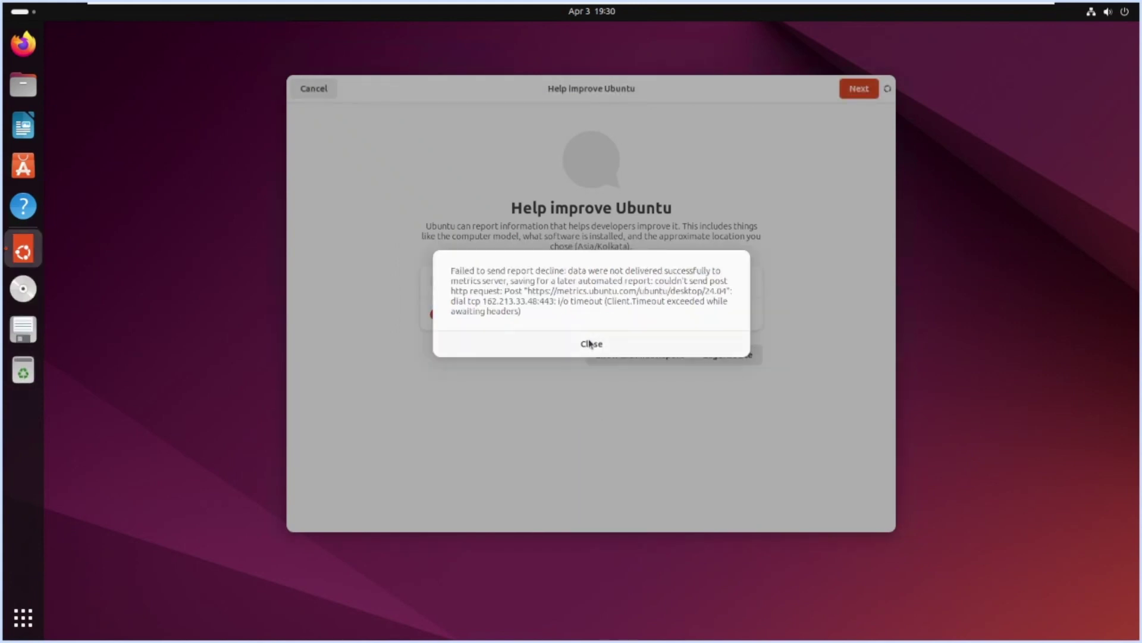
pyautogui.click(590, 343)
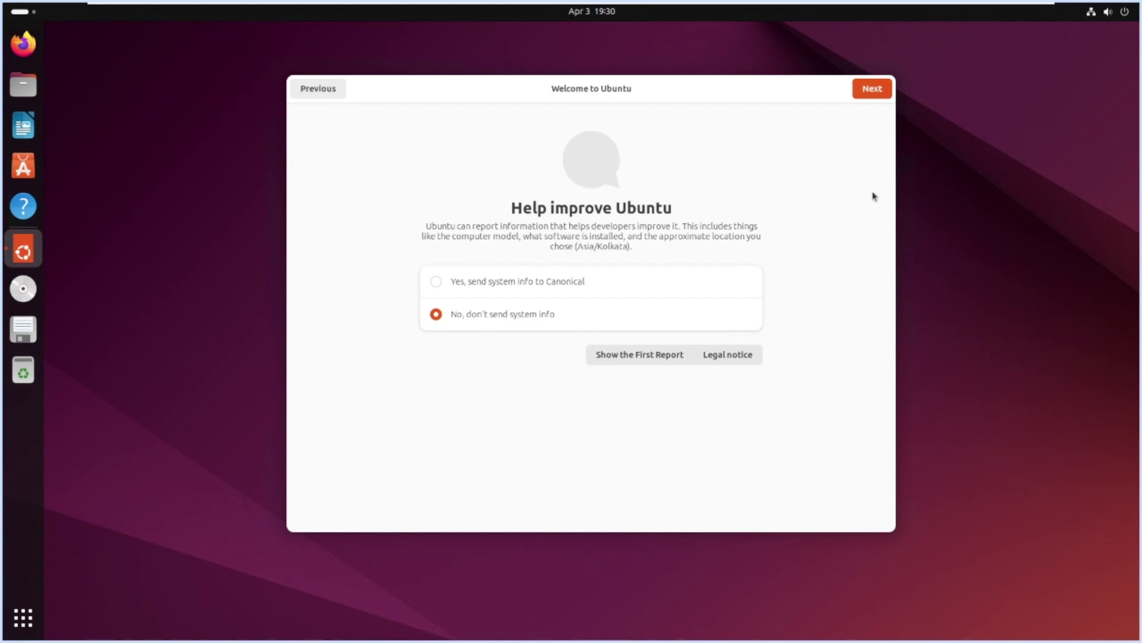
# Step: Go past Help improve Ubuntu, wait out the not-responding prompt, and finish the Privacy page
pyautogui.click(873, 88)
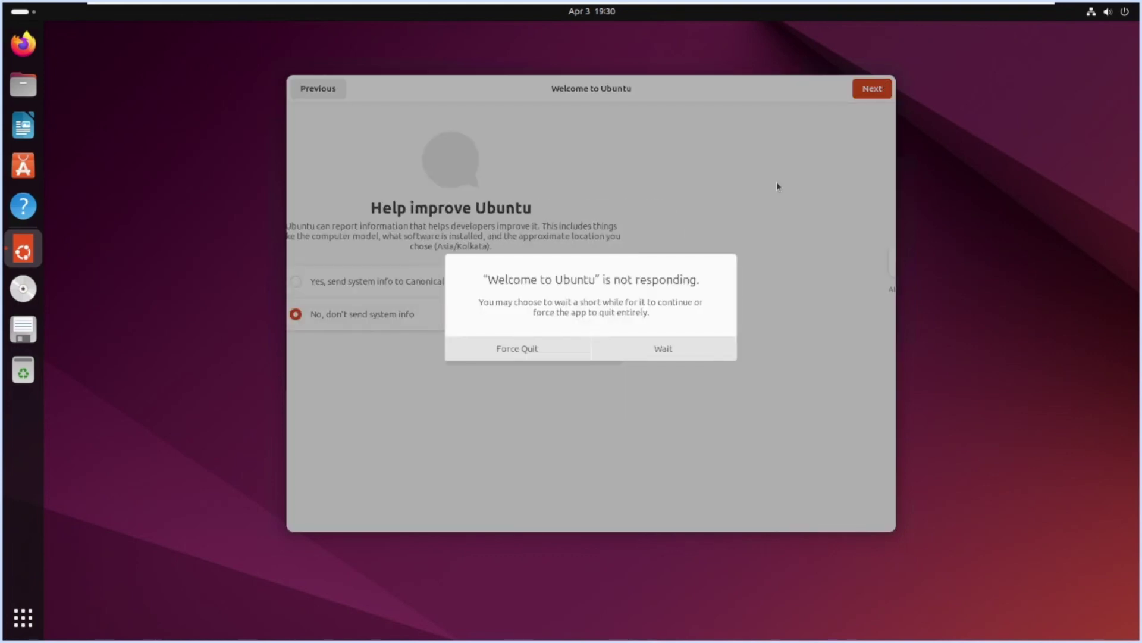
pyautogui.click(694, 349)
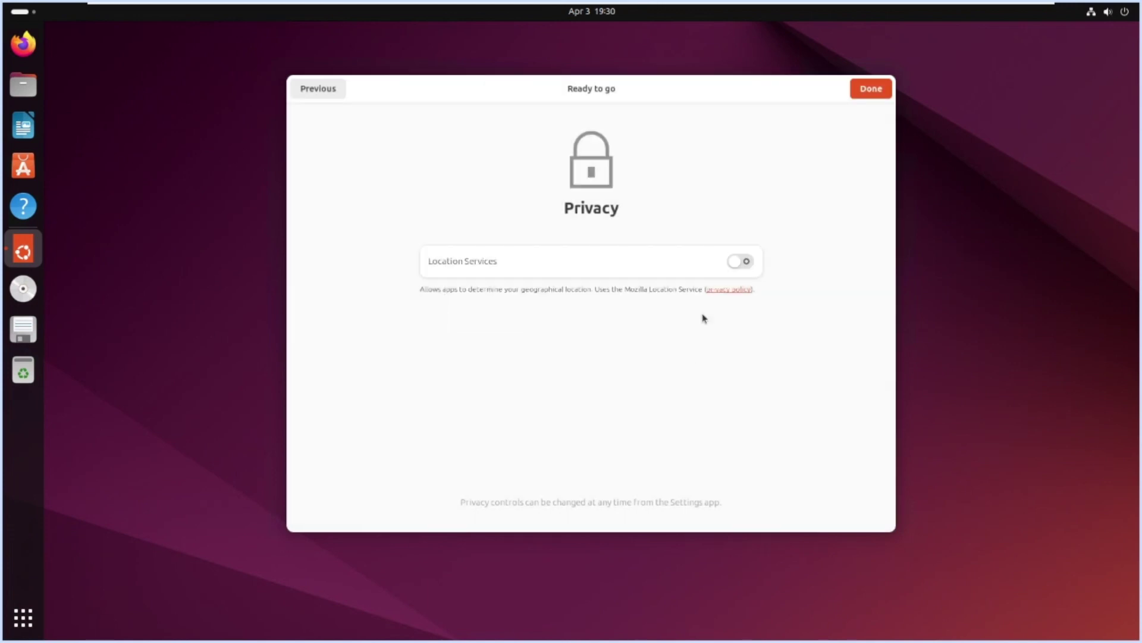
pyautogui.click(875, 92)
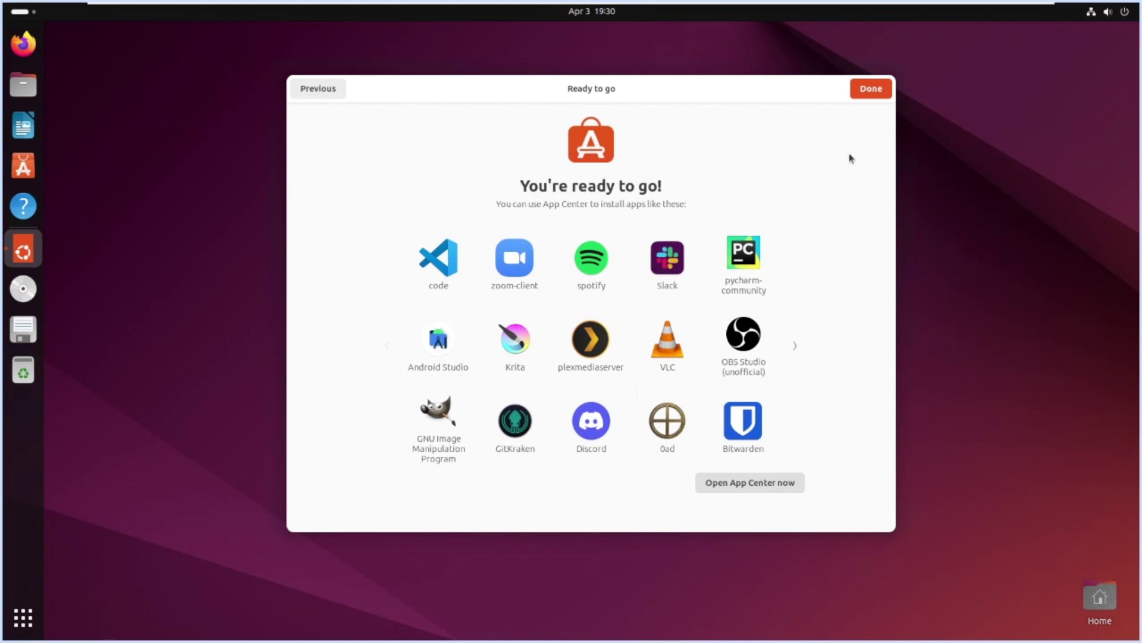
# Step: Choose Done on the 'You're ready to go!' page to close Welcome to Ubuntu
pyautogui.click(869, 100)
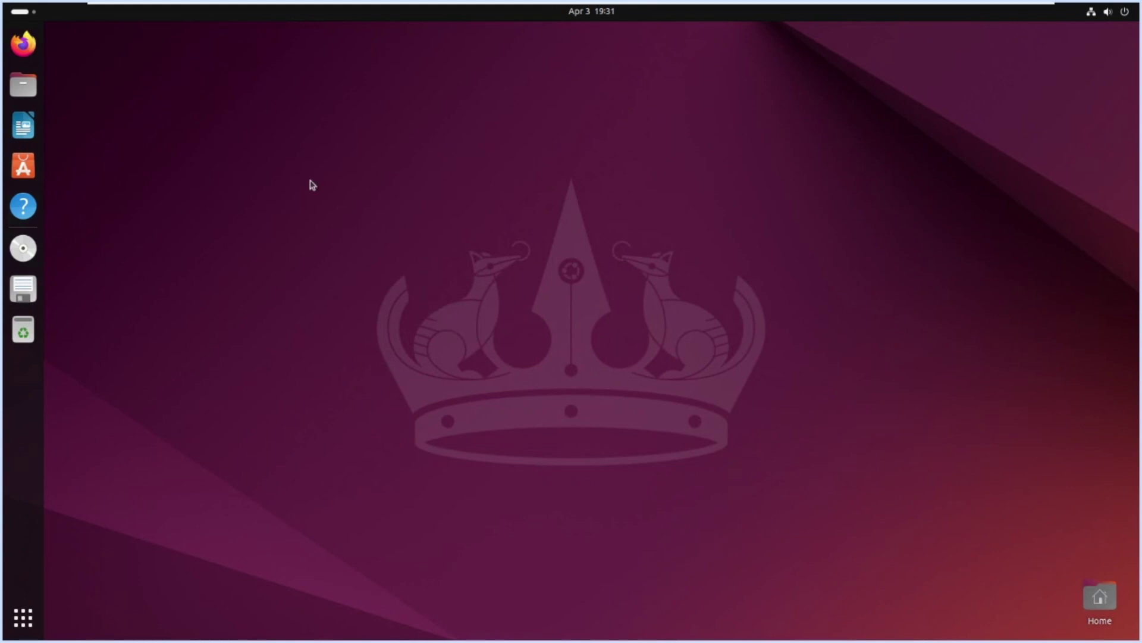
# Step: Search 'terminal' in the Activities overview and select the Terminal result
pyautogui.press('super')
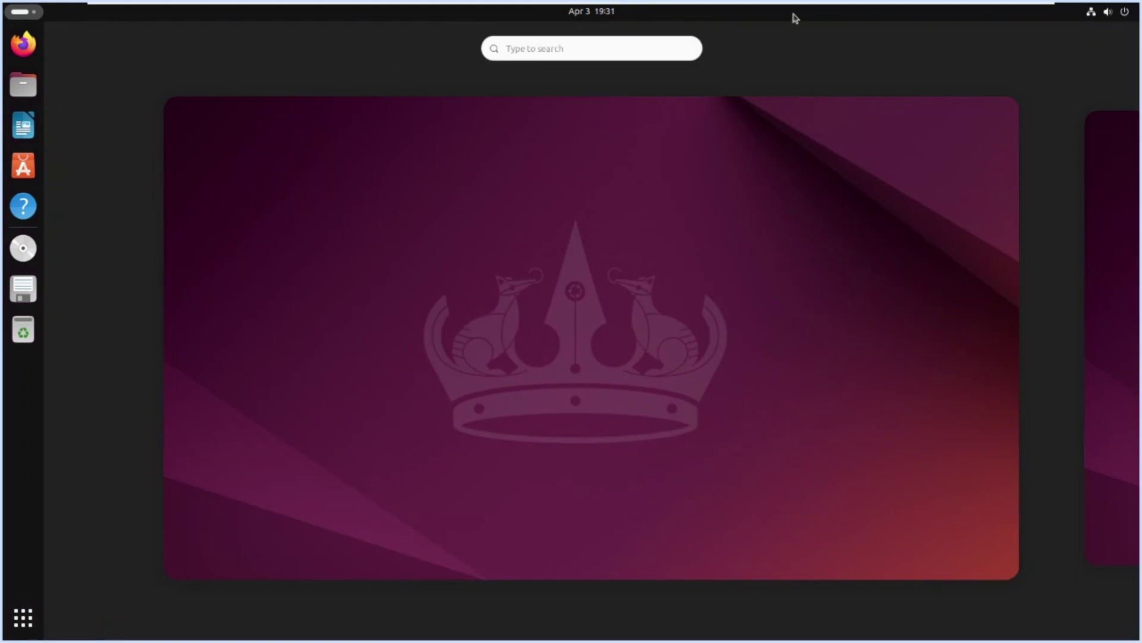
pyautogui.click(595, 49)
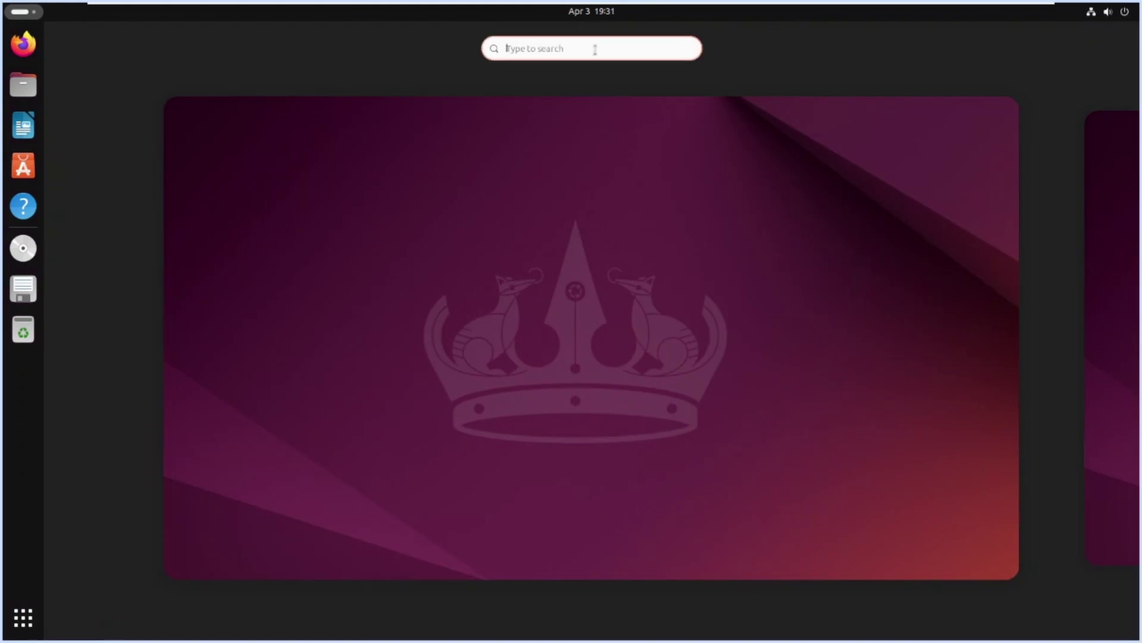
pyautogui.write('termi')
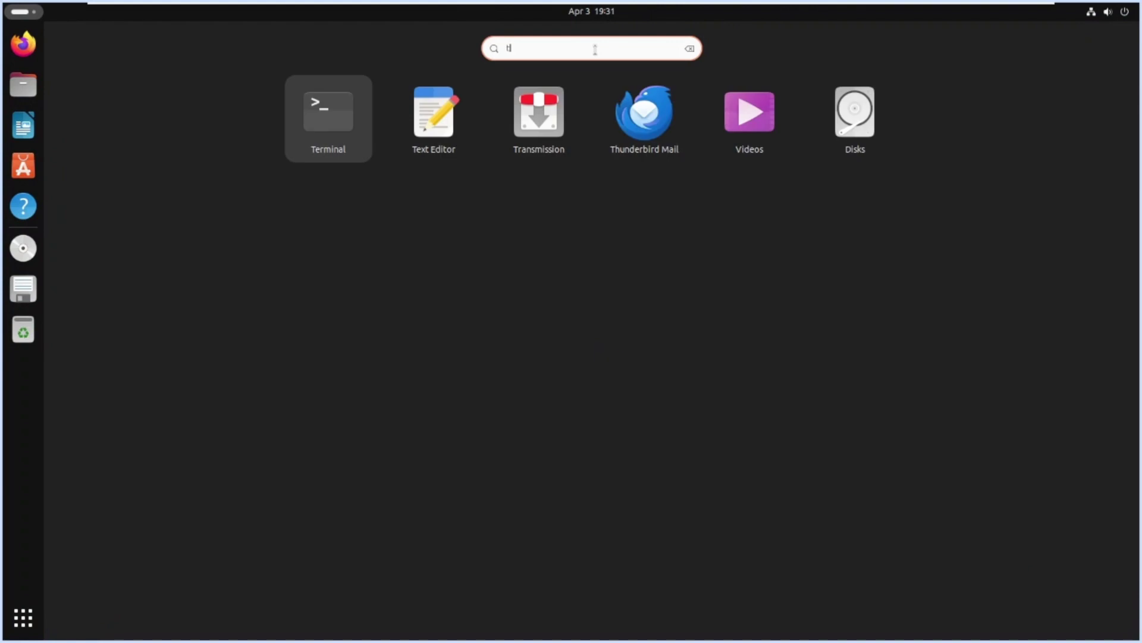
pyautogui.write('nal')
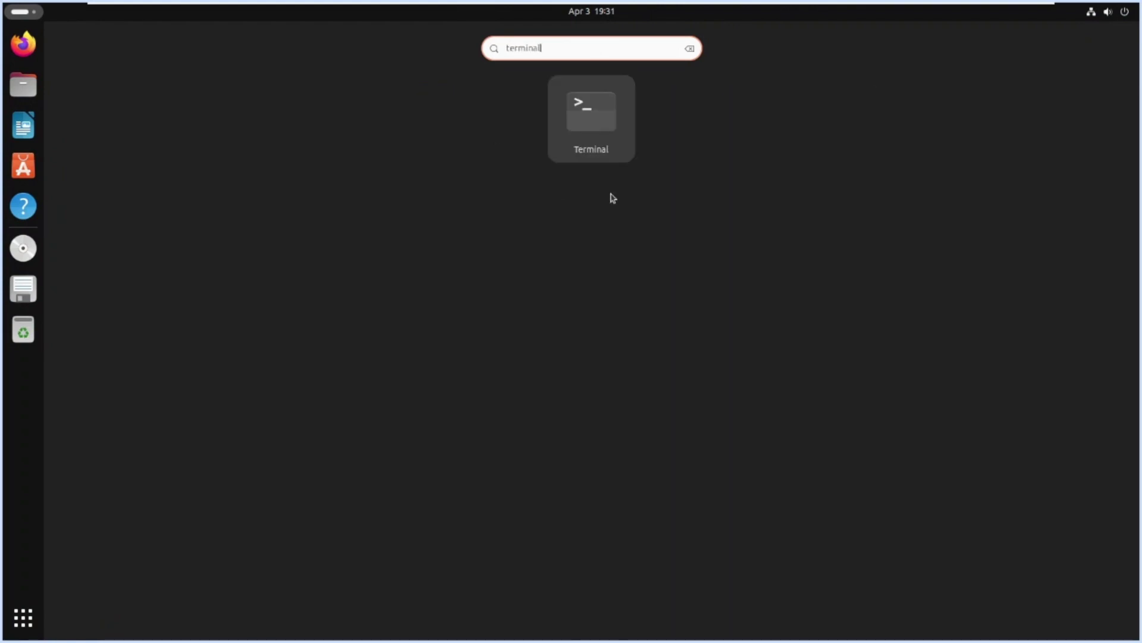
pyautogui.click(571, 115)
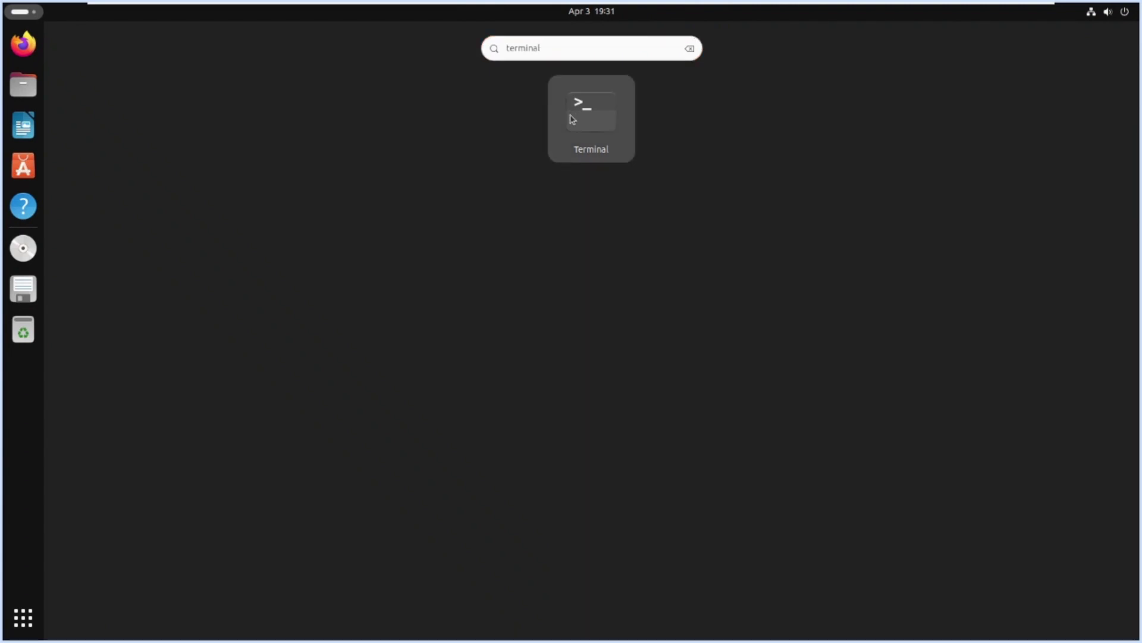
# Step: Pin Terminal to the dash and launch it from the pinned icon
pyautogui.rightClick(571, 118)
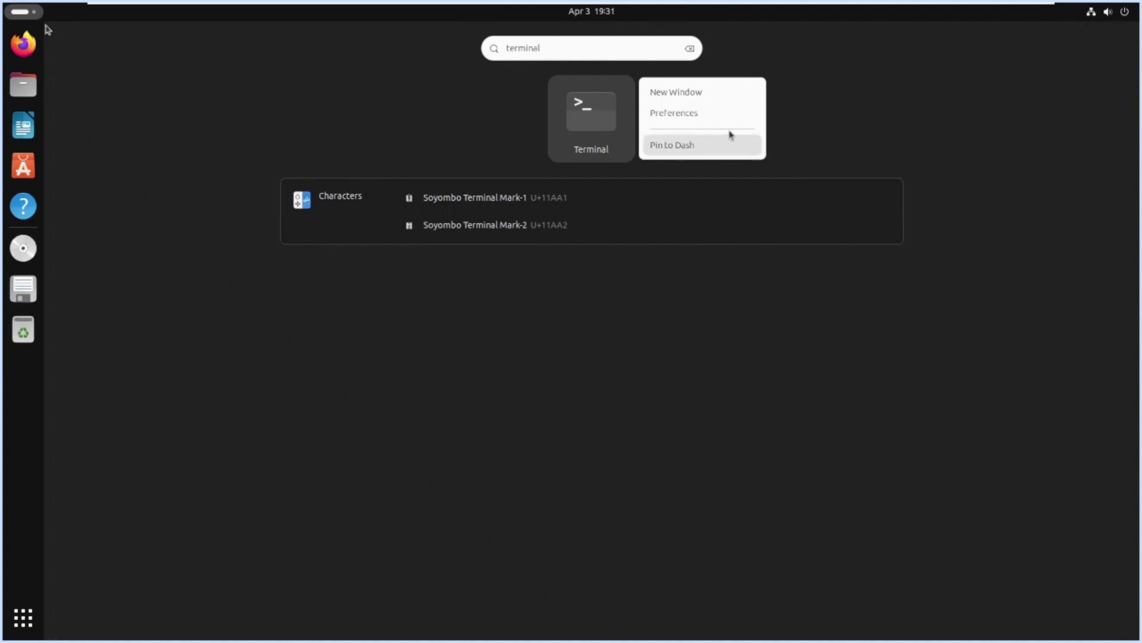
pyautogui.click(670, 148)
pyautogui.moveTo(591, 111); pyautogui.dragTo(24, 37)
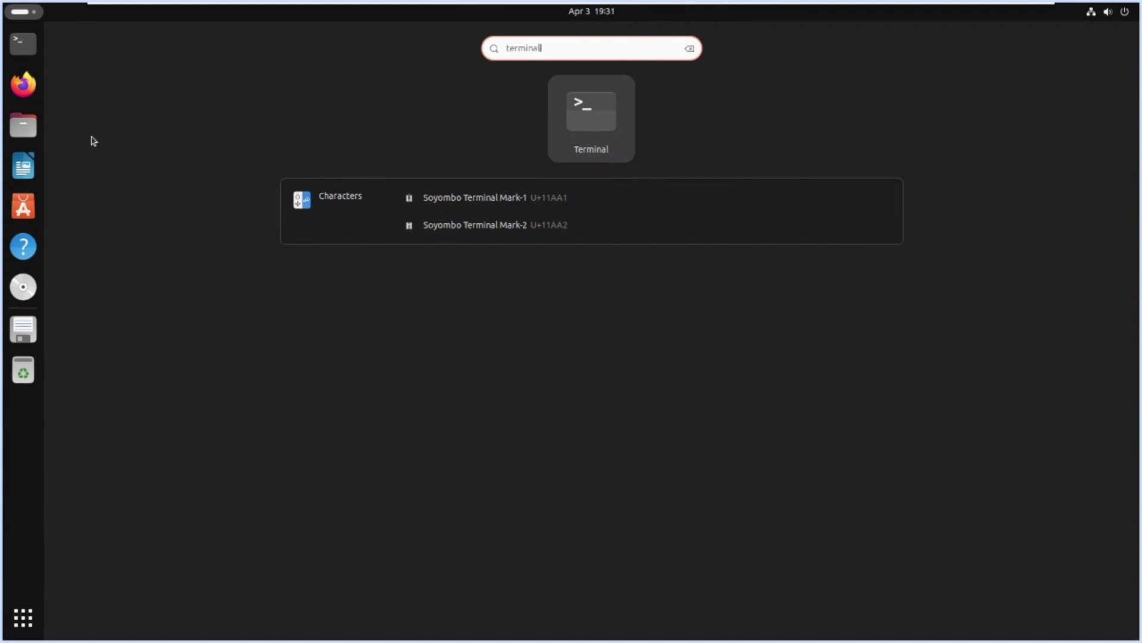
pyautogui.click(20, 50)
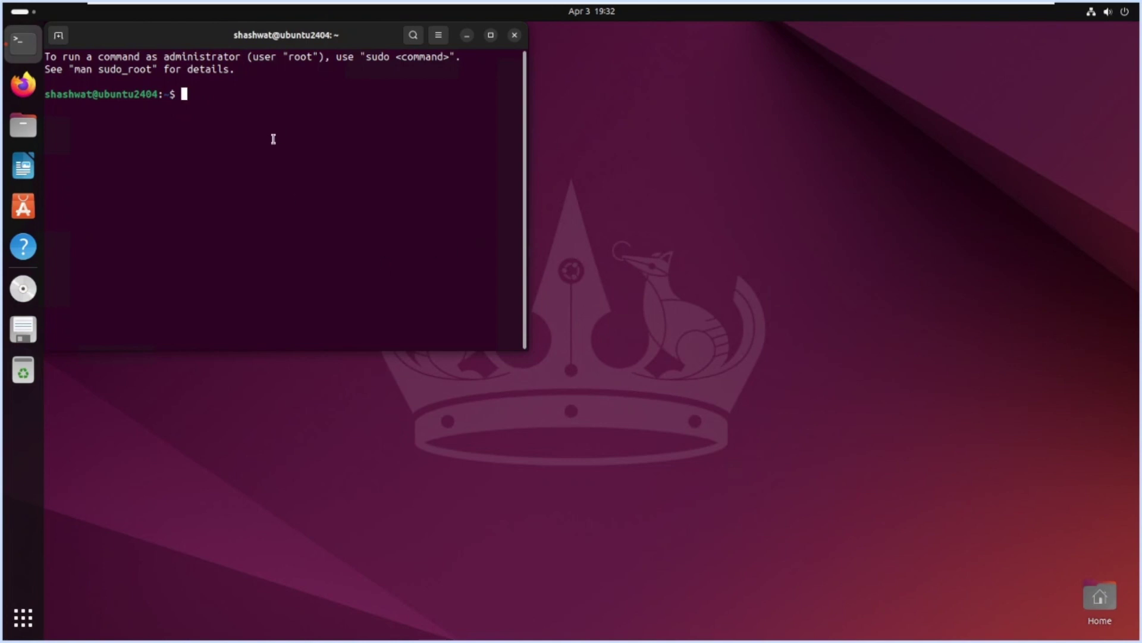
# Step: Run 'uname -a' to show kernel 6.8.0-11-generic, maximize the terminal and highlight the version
pyautogui.write('uname -a')
pyautogui.press('Return')
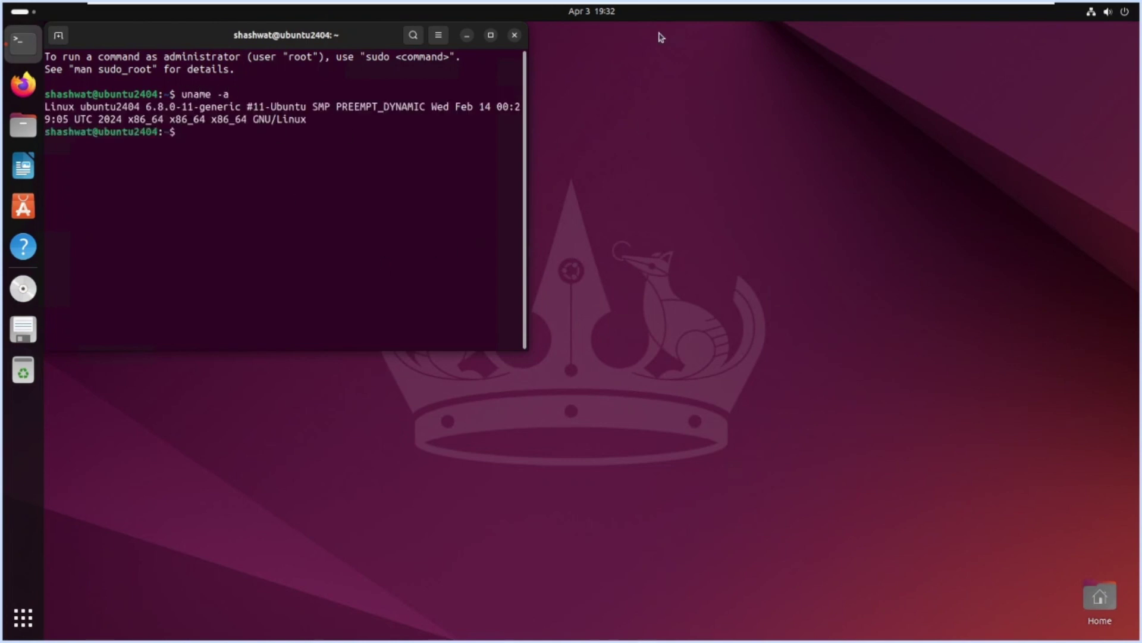
pyautogui.doubleClick(484, 43)
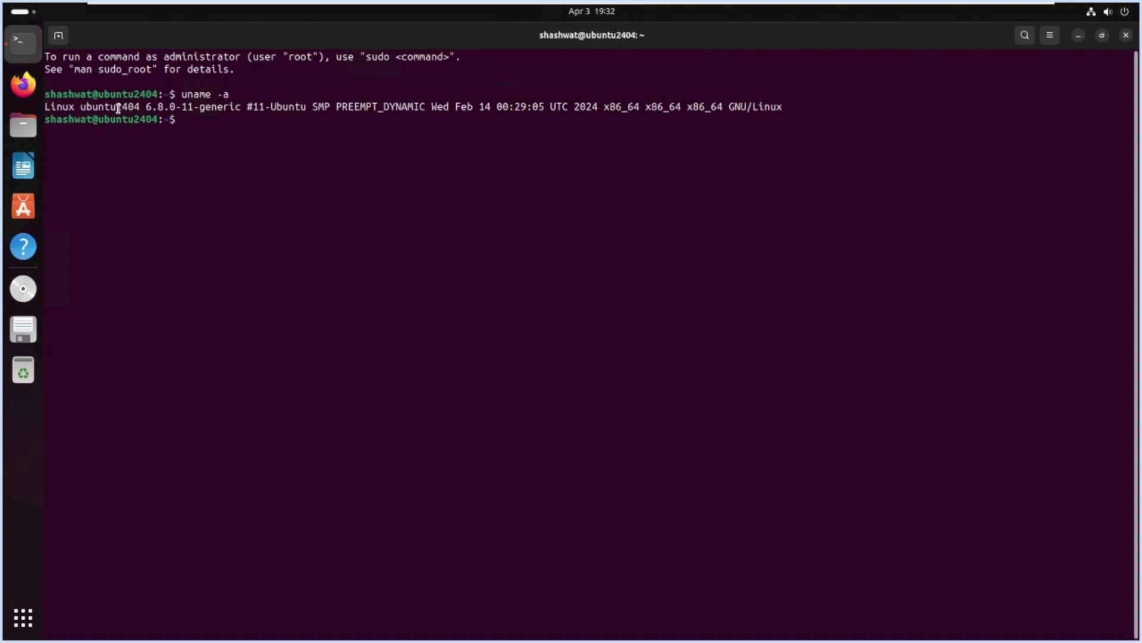
pyautogui.moveTo(116, 107); pyautogui.dragTo(296, 107)
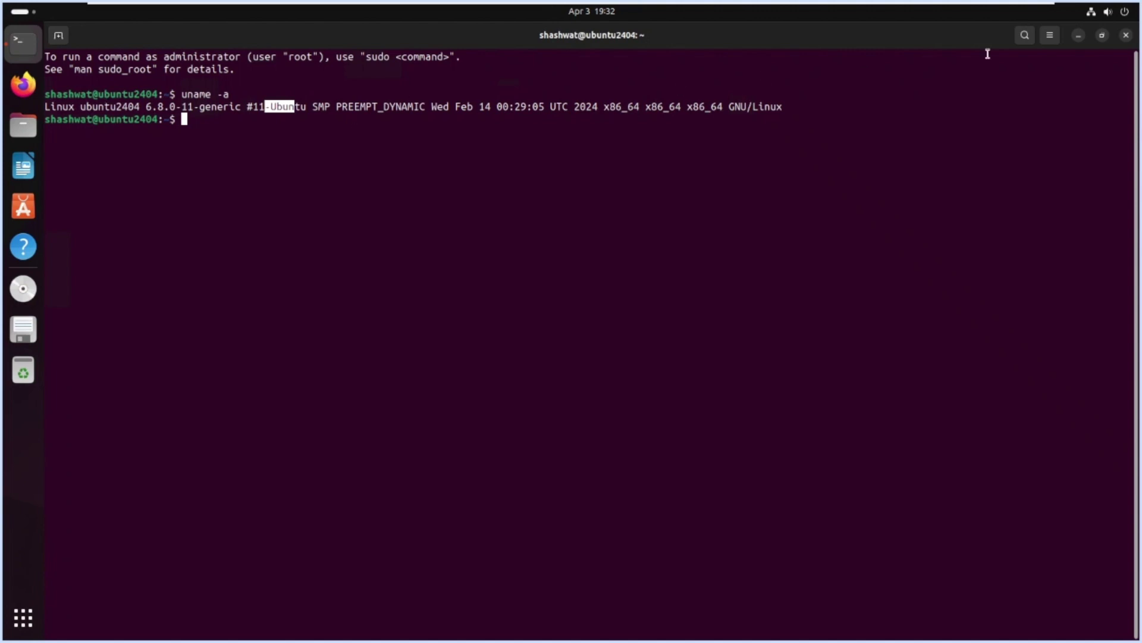
# Step: Close the terminal, then launch System Monitor by searching 'sy' in Activities
pyautogui.click(1131, 42)
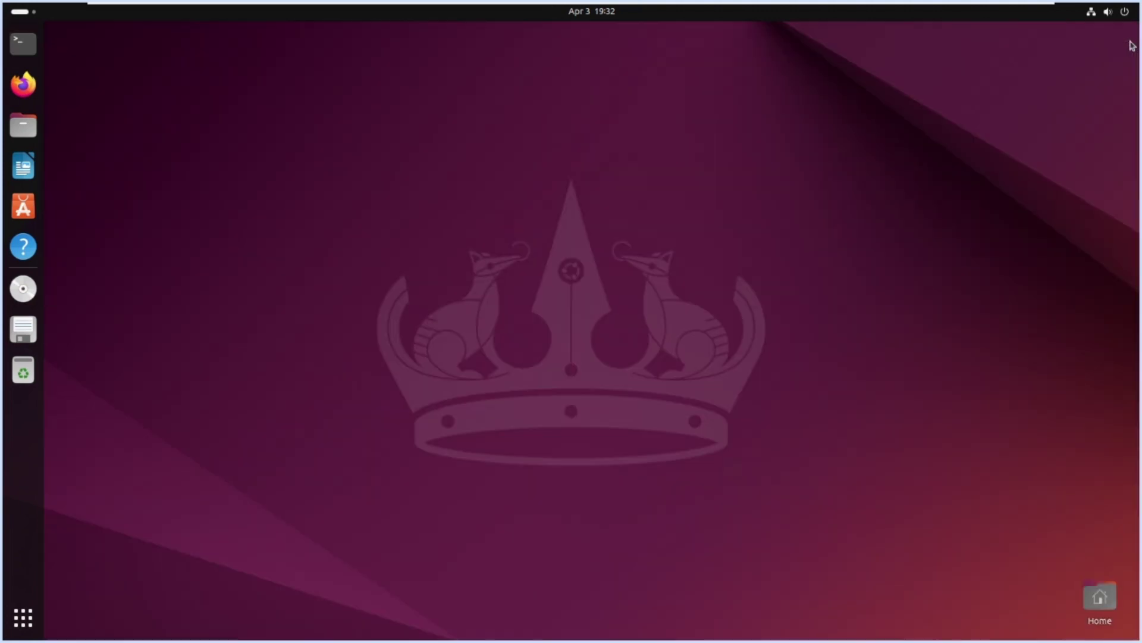
pyautogui.press('super')
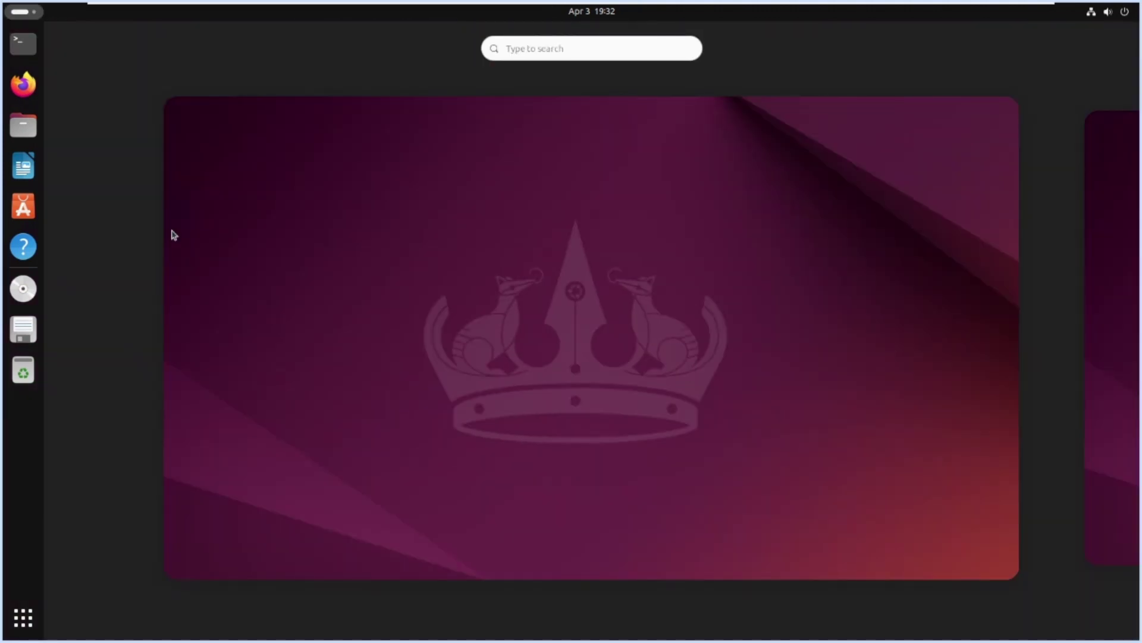
pyautogui.write('about')
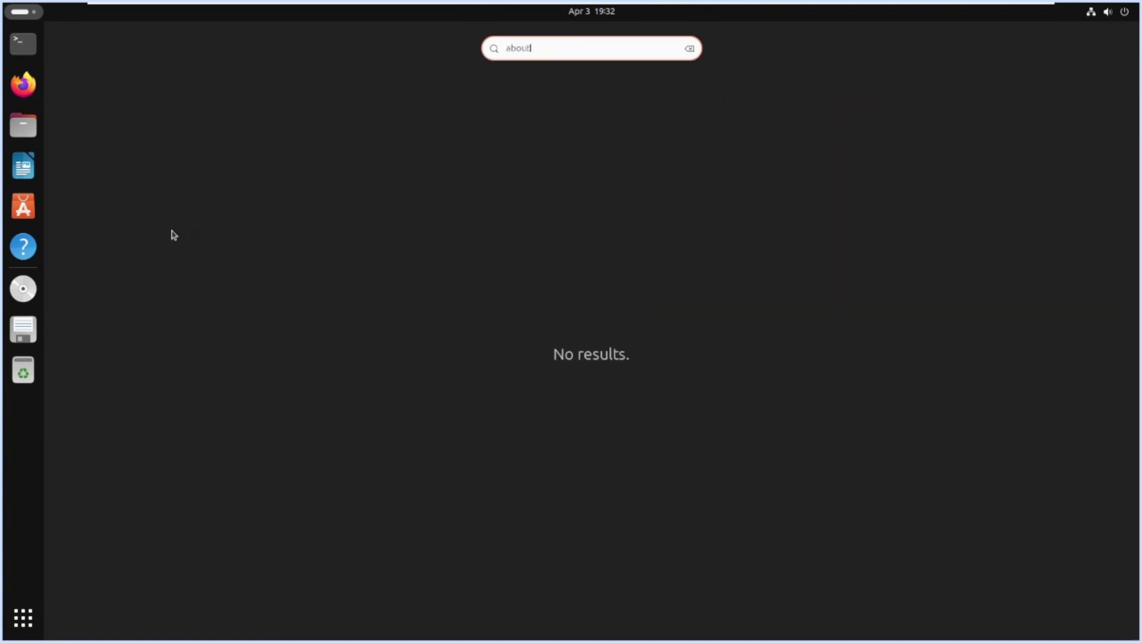
pyautogui.hotkey('ctrl', 'a')
pyautogui.write('sy')
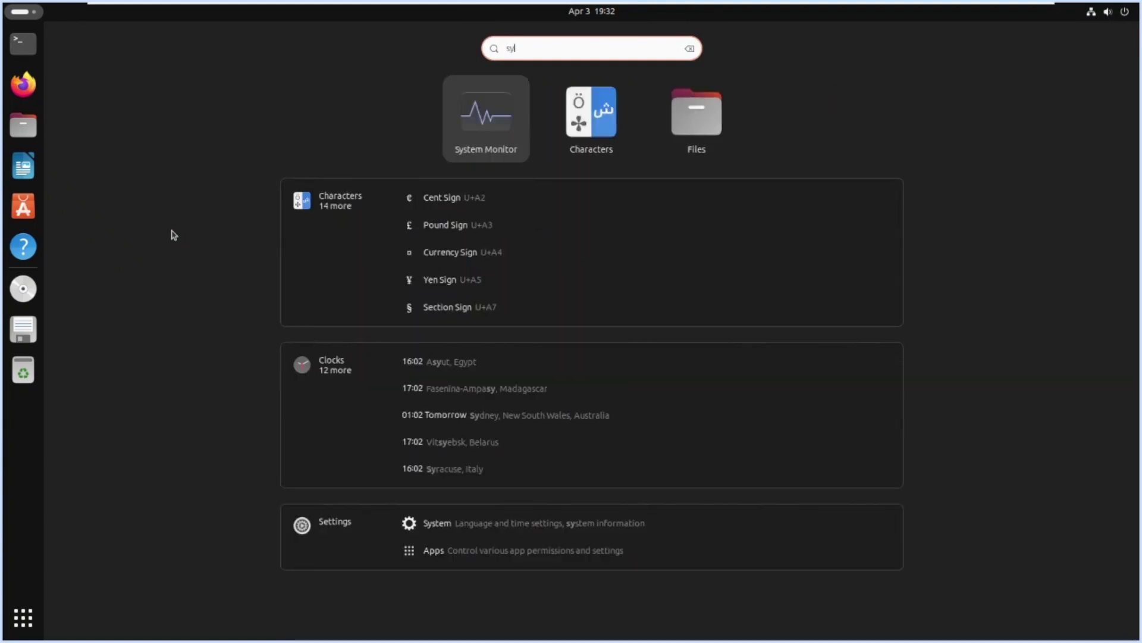
pyautogui.click(171, 236)
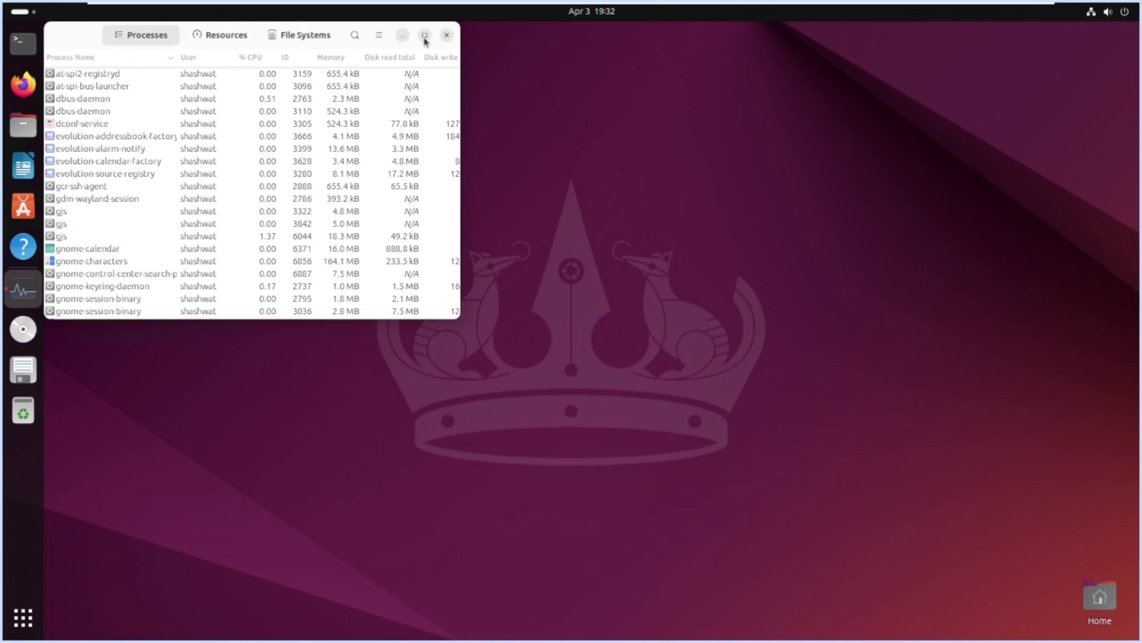
# Step: Maximize System Monitor, sort processes by CPU then Memory, and show the Resources graphs
pyautogui.press('super+Up')
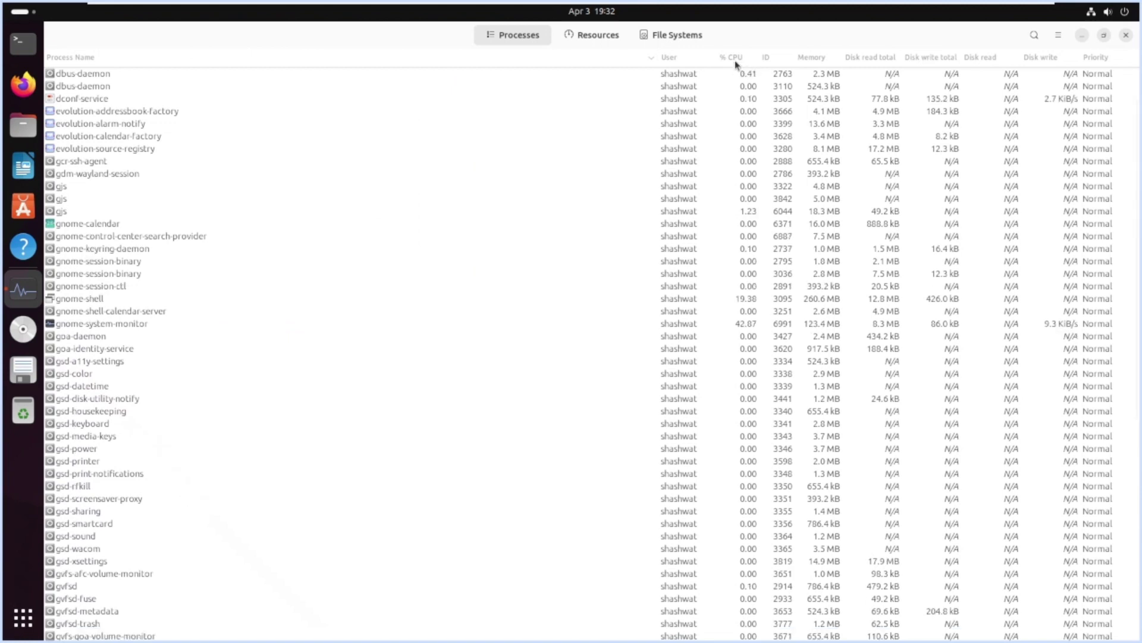
pyautogui.scroll(-1, 736, 65)
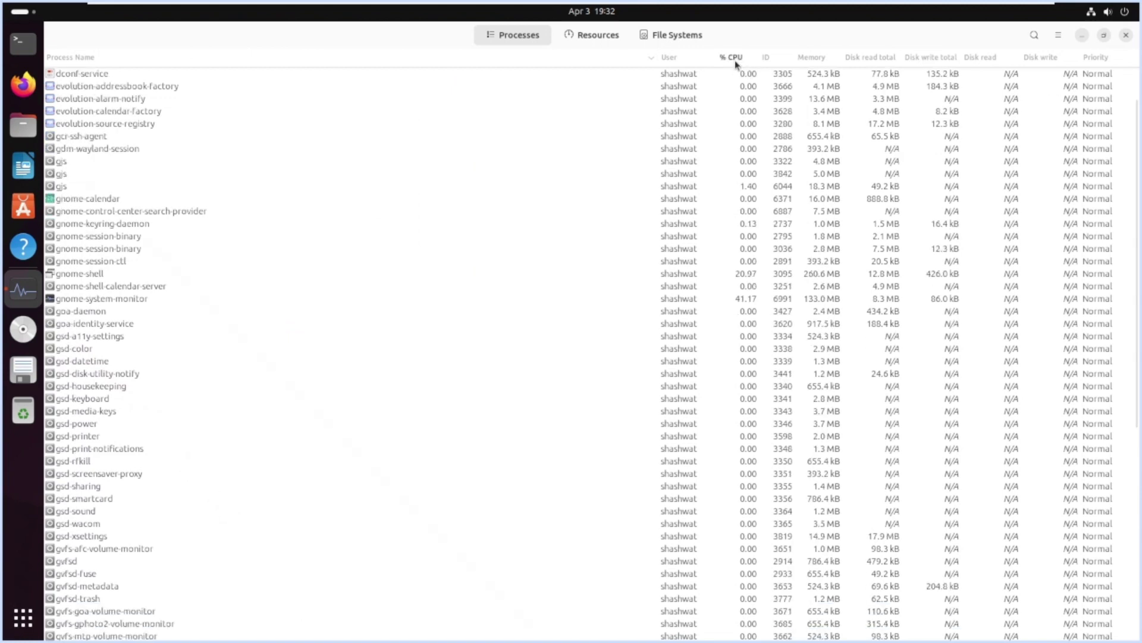
pyautogui.click(735, 60)
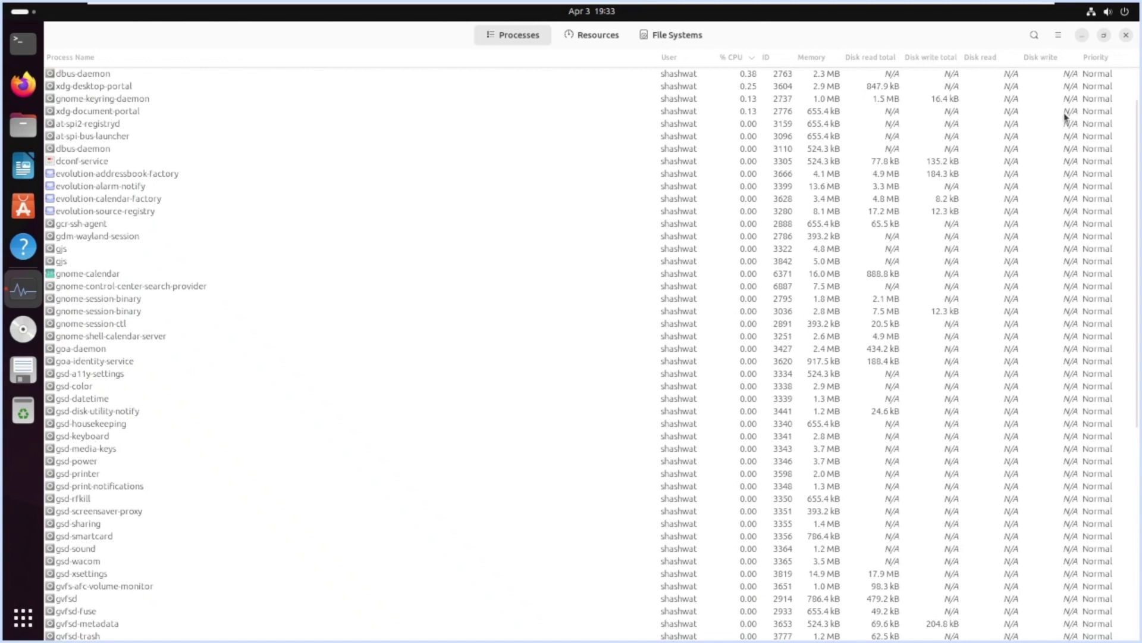
pyautogui.click(811, 57)
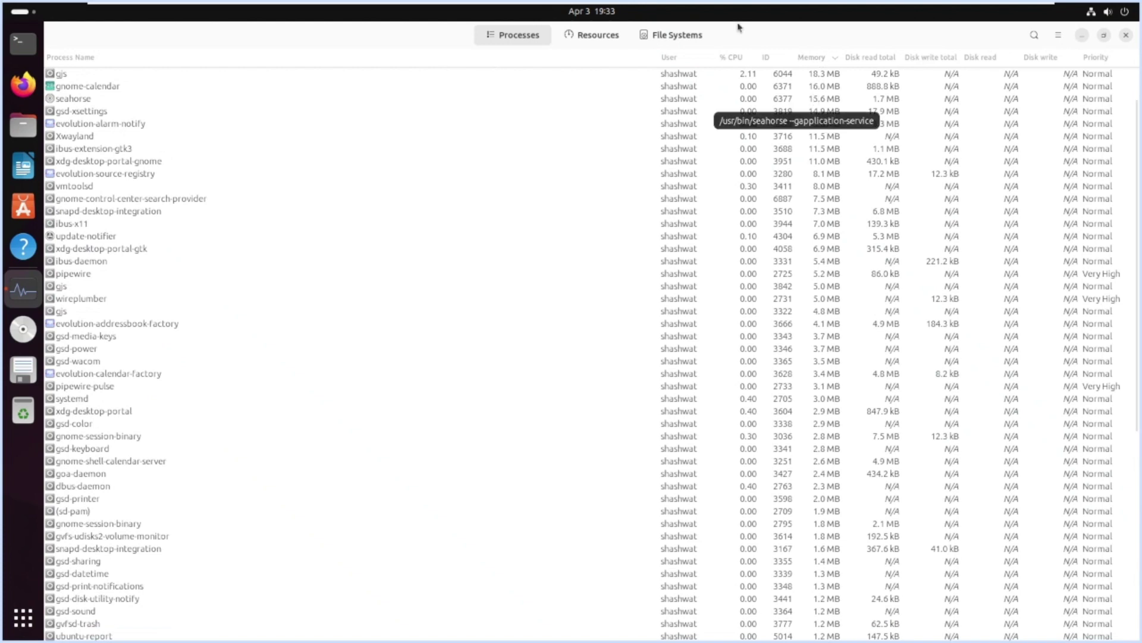
pyautogui.click(602, 40)
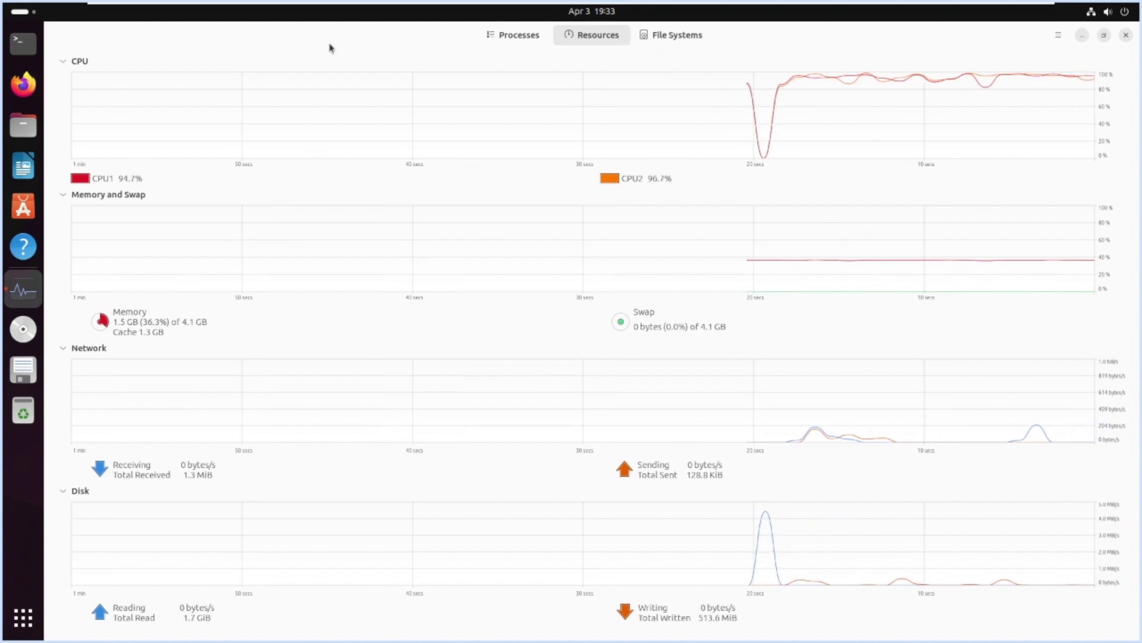
# Step: Inspect the File Systems list, sort processes by User then % CPU highest first, and close System Monitor
pyautogui.click(665, 39)
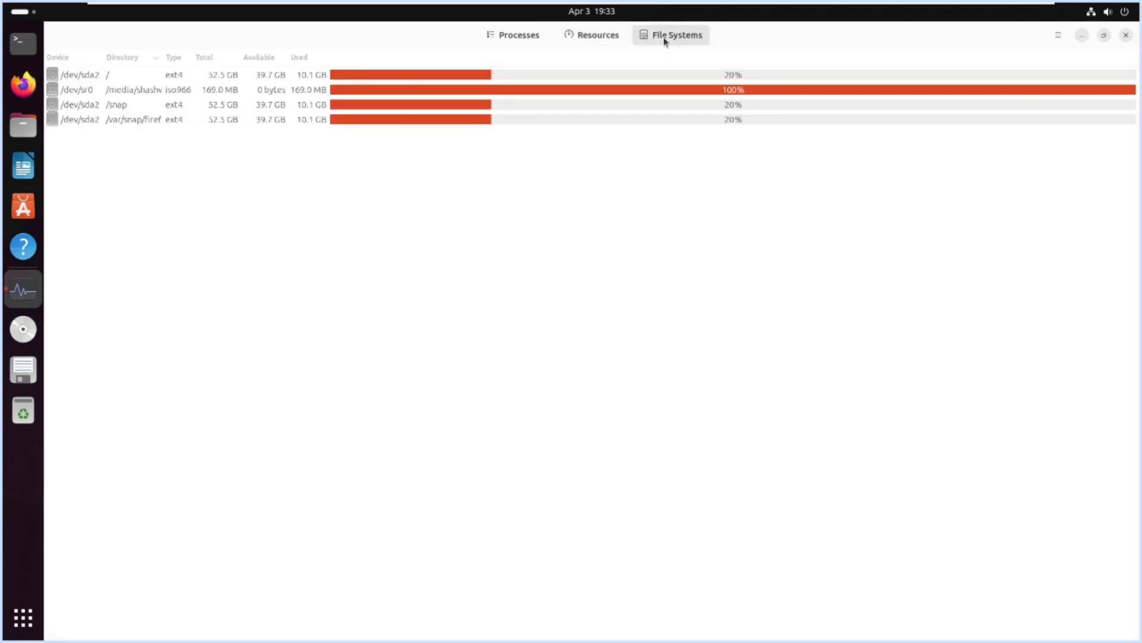
pyautogui.click(102, 124)
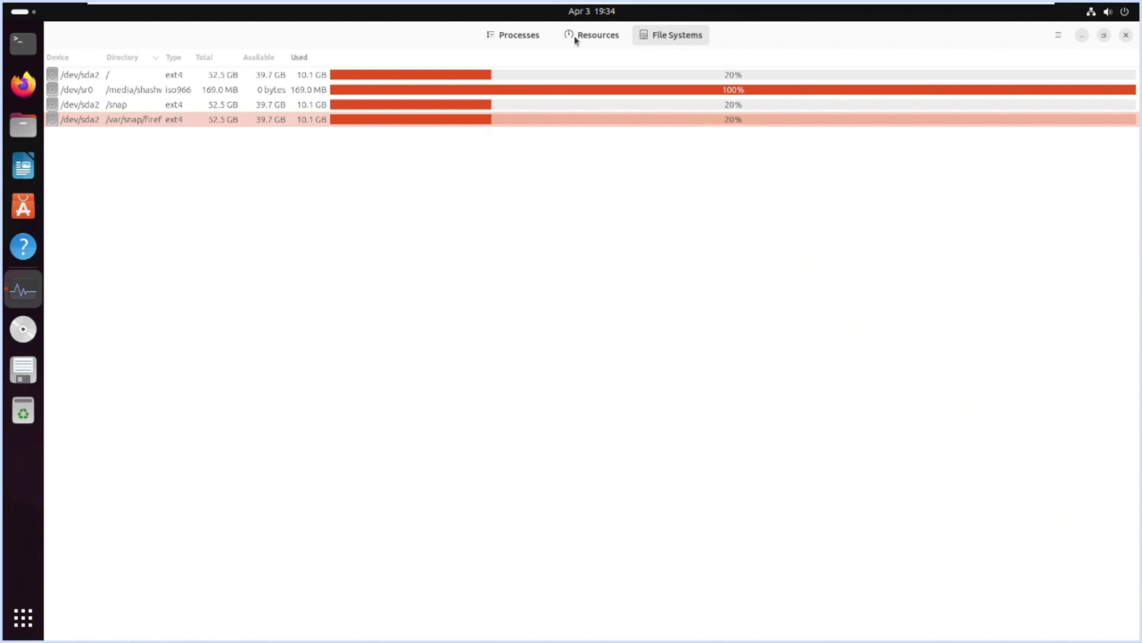
pyautogui.click(511, 42)
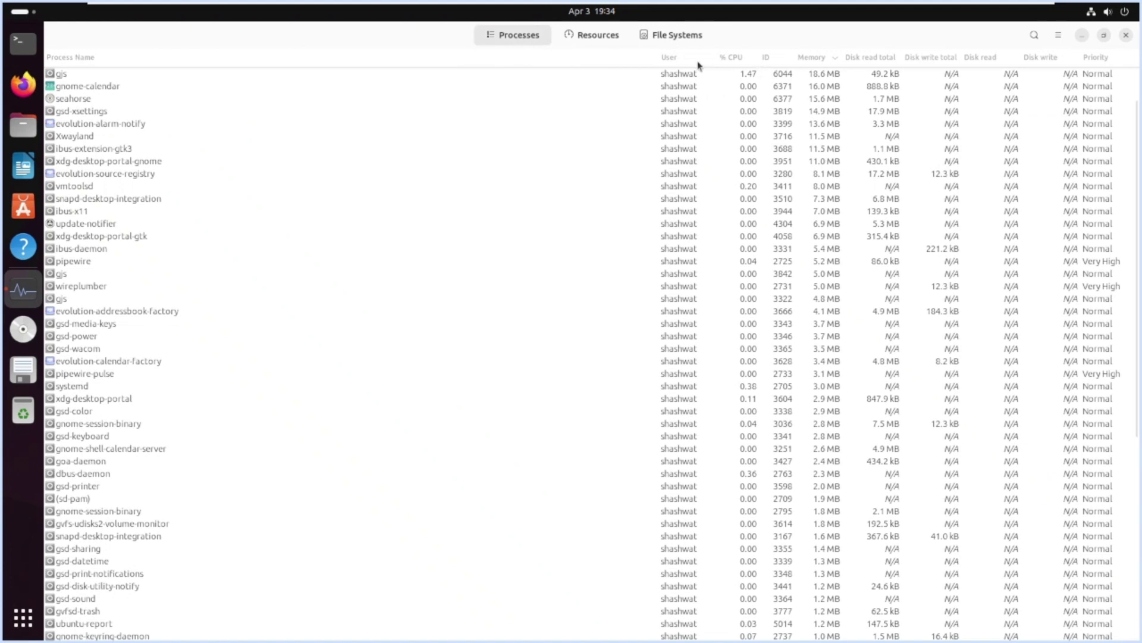
pyautogui.click(723, 60)
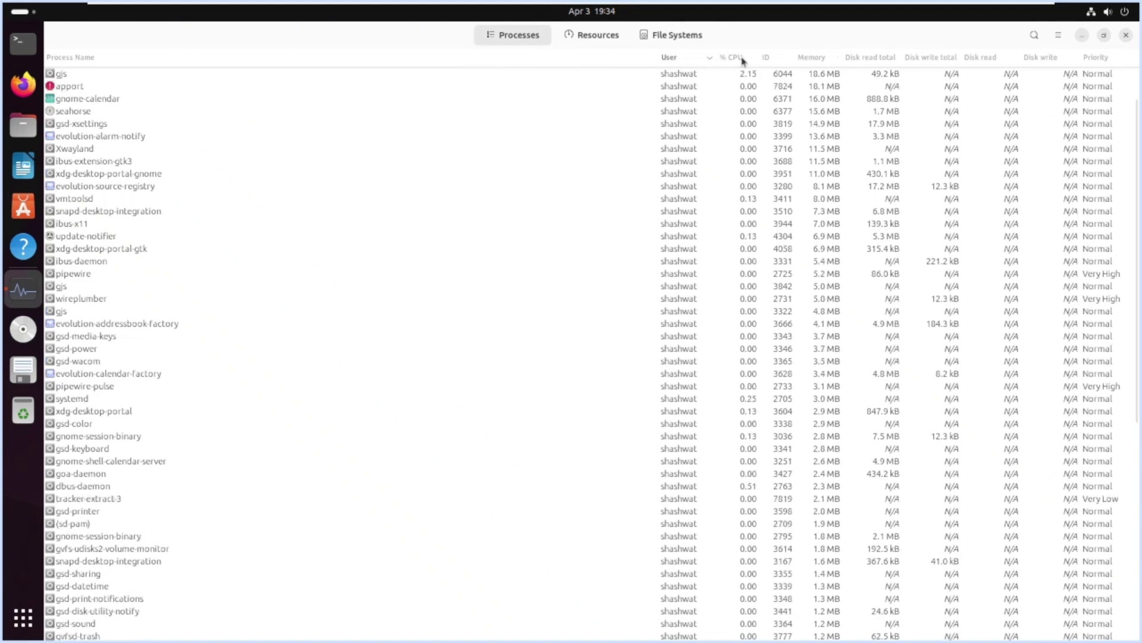
pyautogui.click(735, 58)
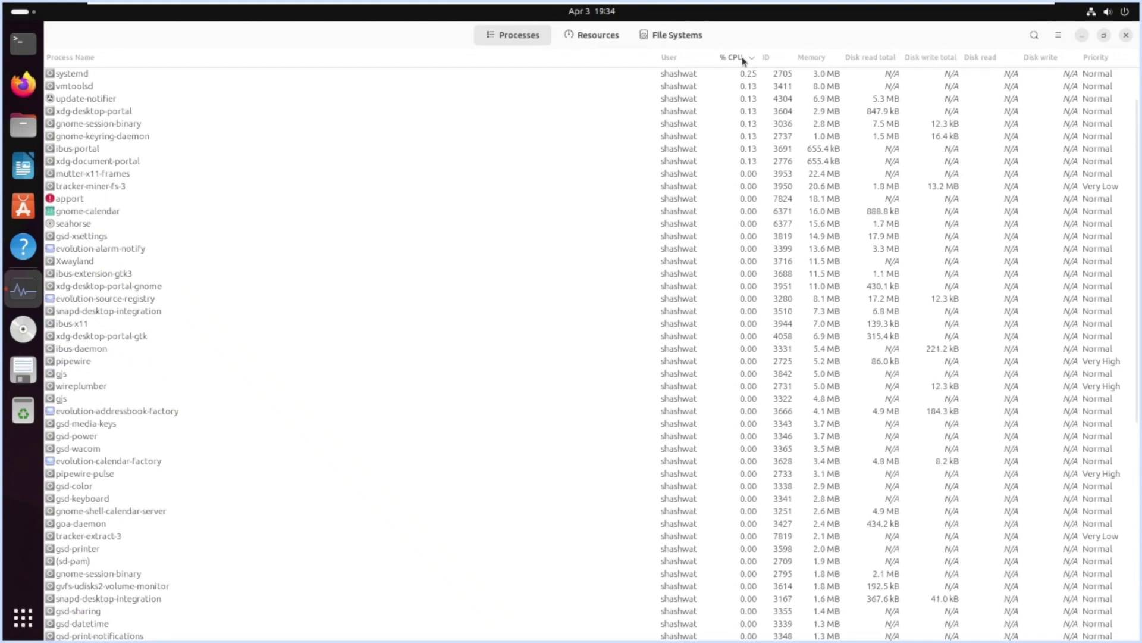
pyautogui.click(742, 57)
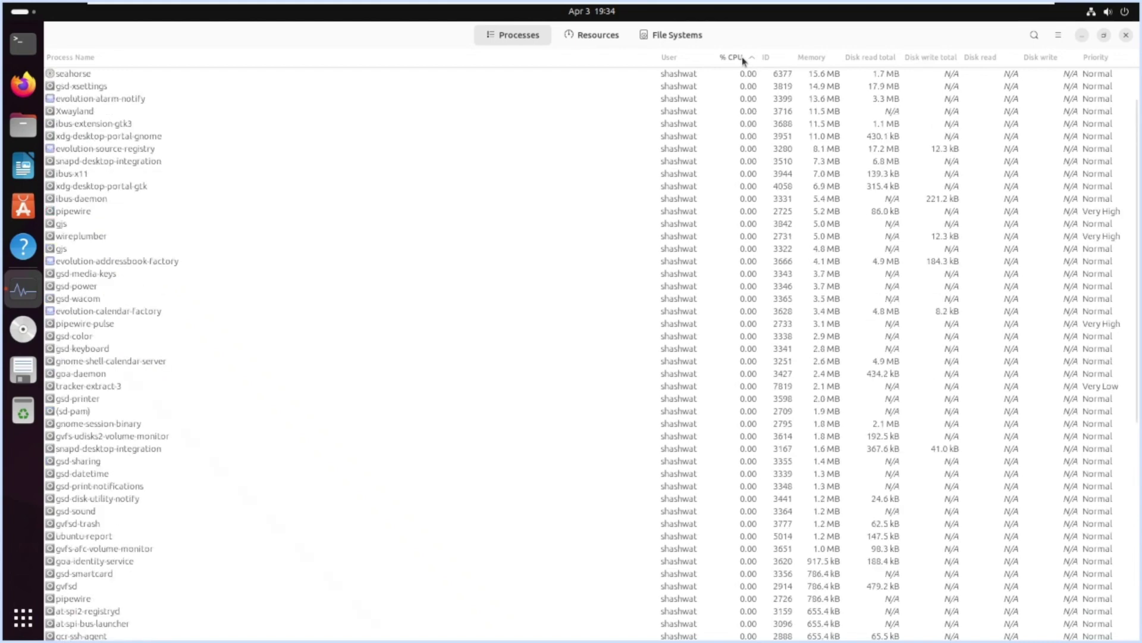
pyautogui.click(744, 59)
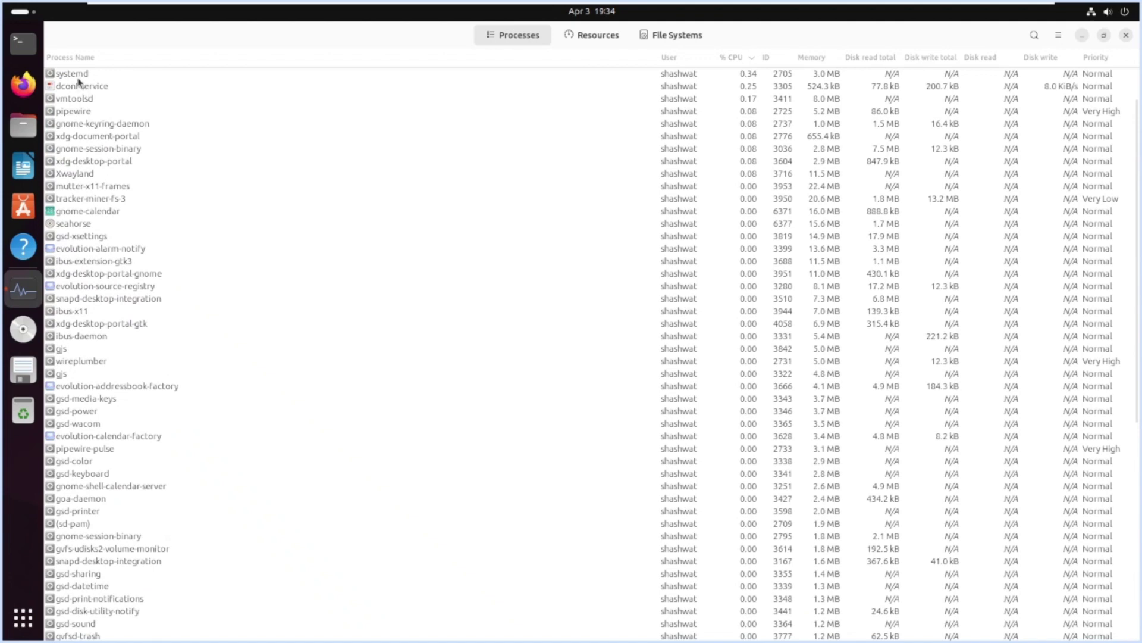
pyautogui.press('Down')
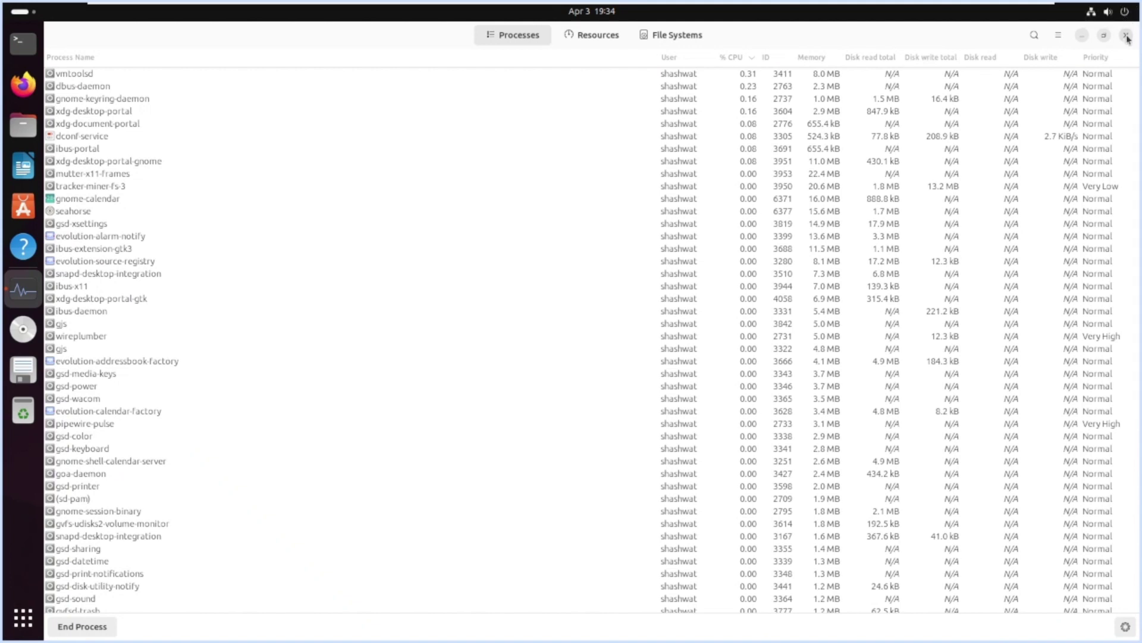
pyautogui.click(1126, 37)
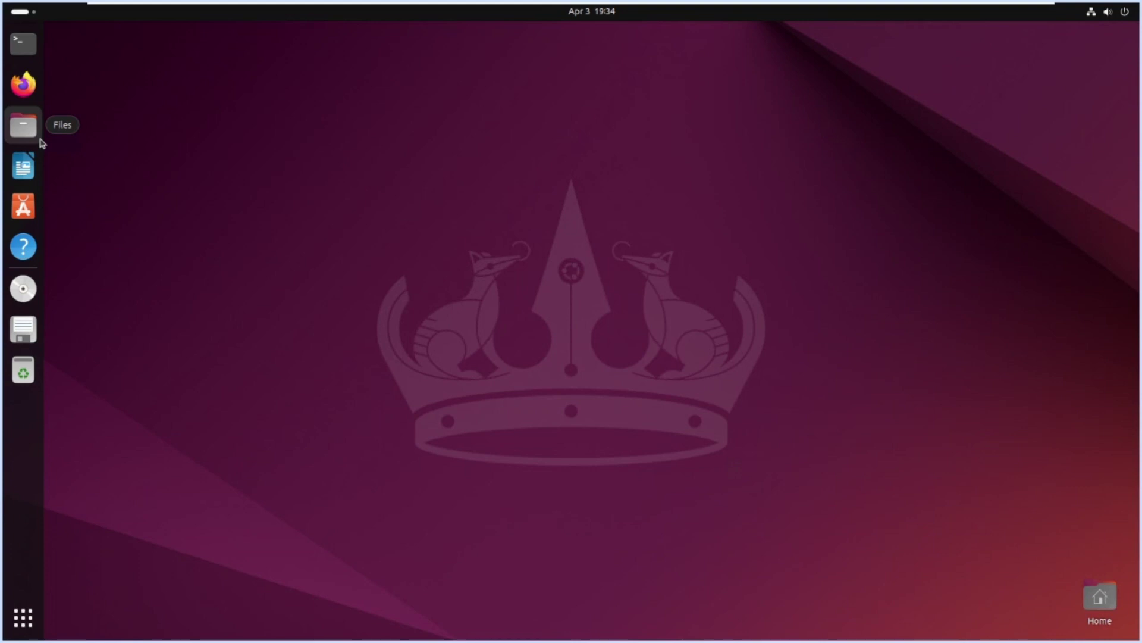
# Step: Browse both pages of the App Grid and launch Settings from the first page
pyautogui.click(16, 631)
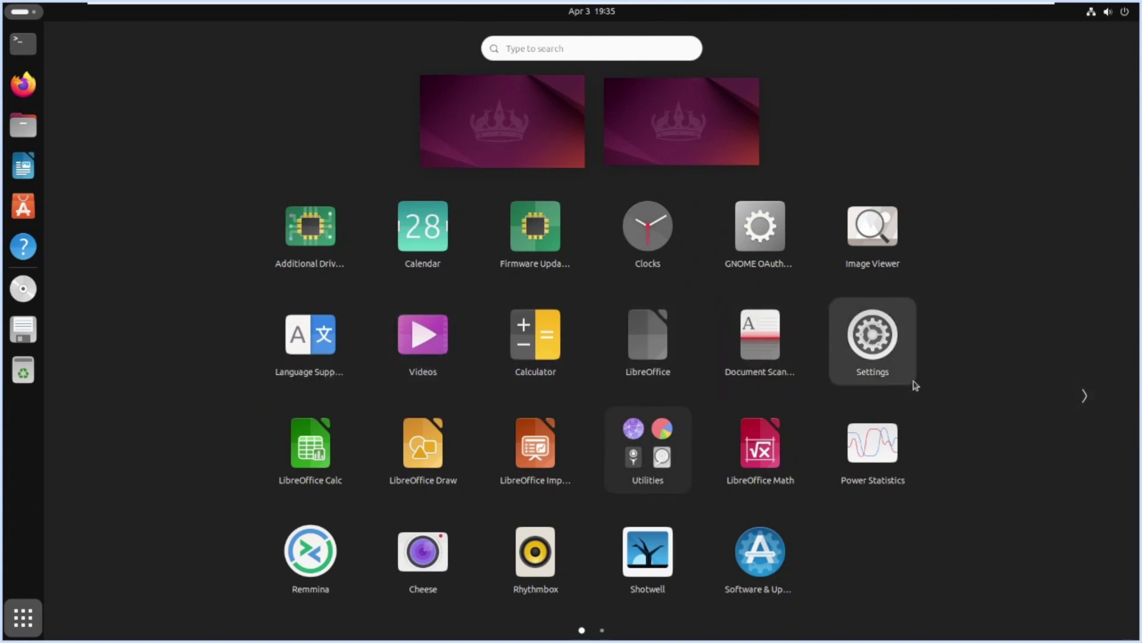
pyautogui.click(1091, 407)
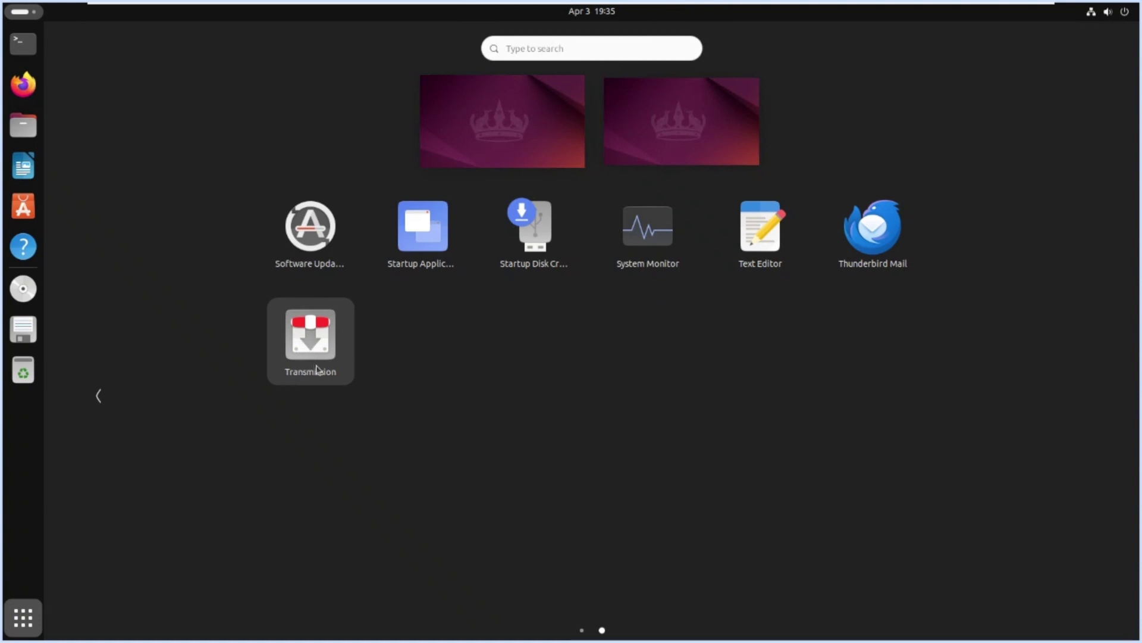
pyautogui.click(101, 402)
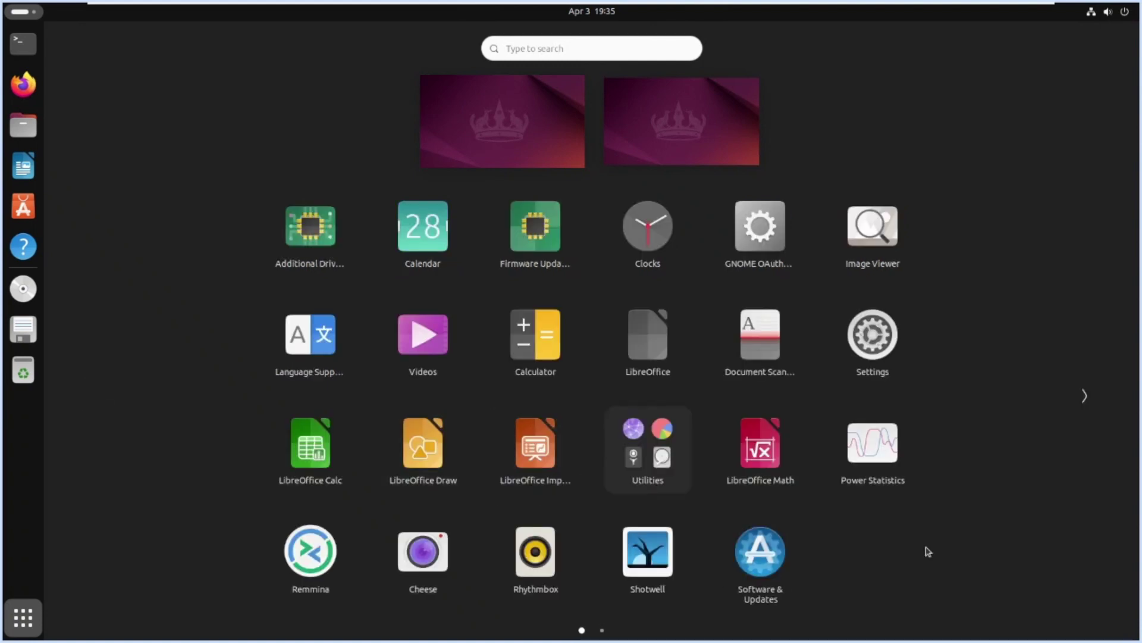
pyautogui.click(902, 349)
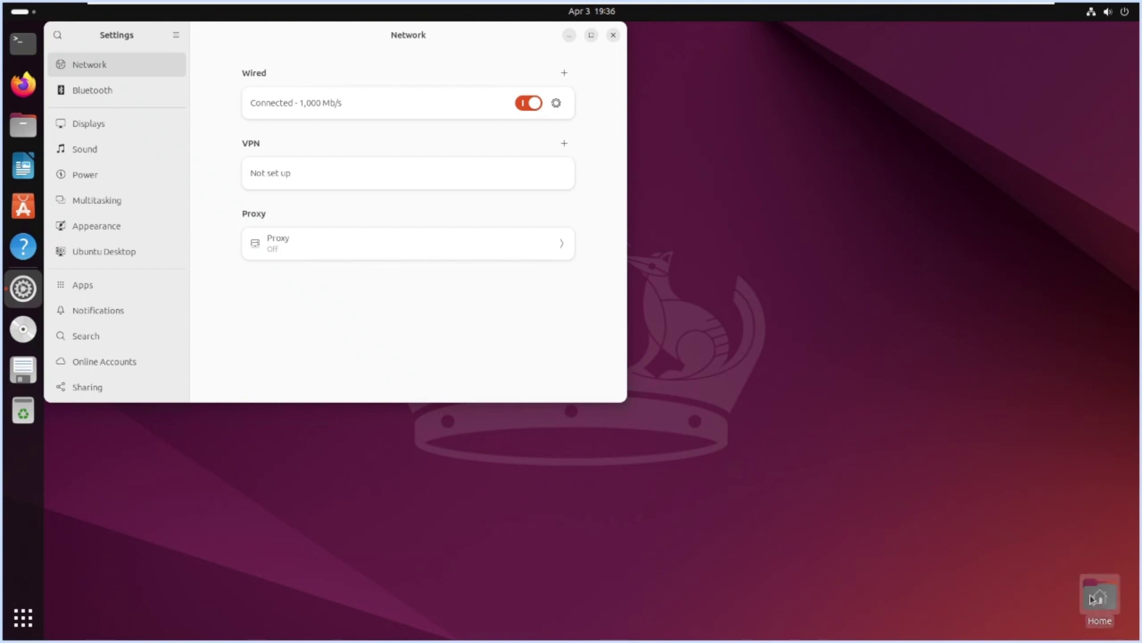
# Step: Open the desktop Home folder in Files and maximize the window
pyautogui.click(1097, 600)
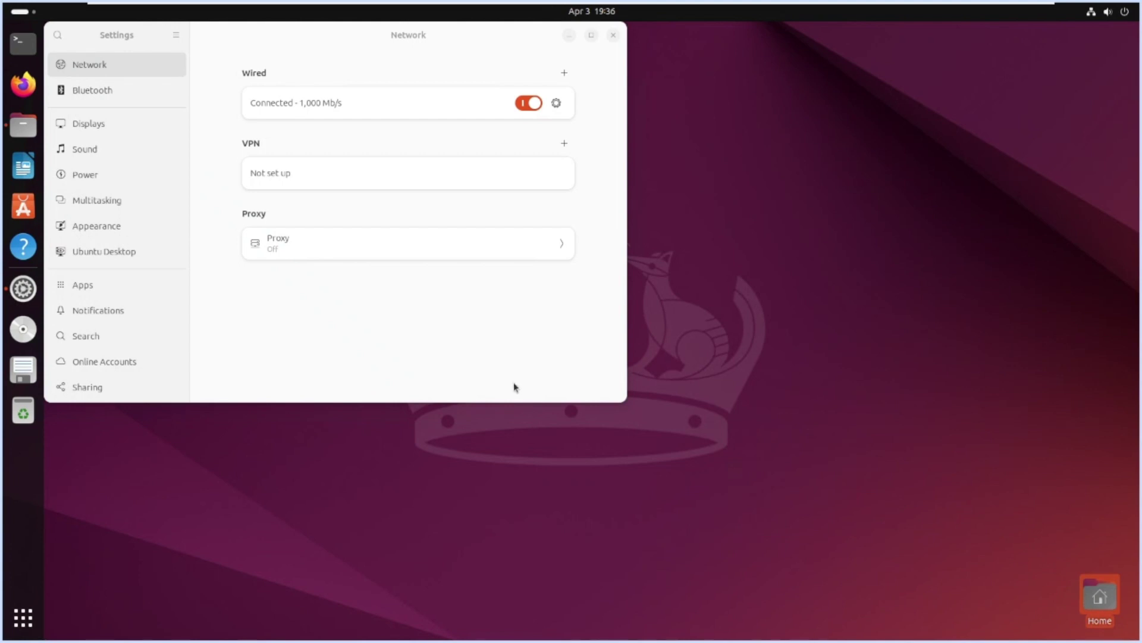
pyautogui.press('Return')
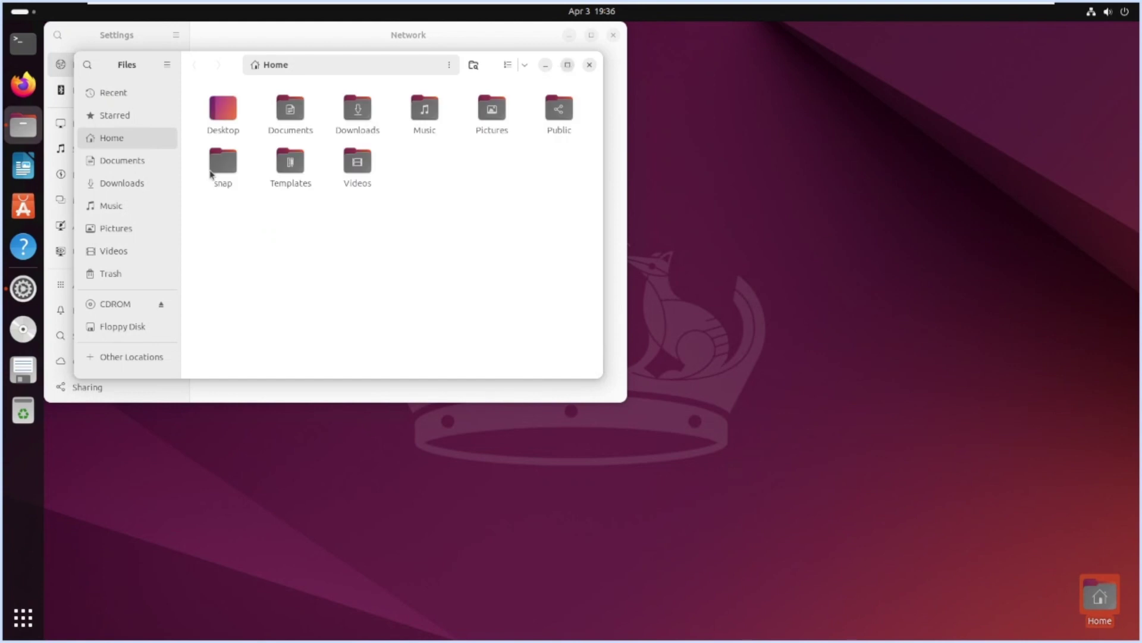
pyautogui.click(568, 64)
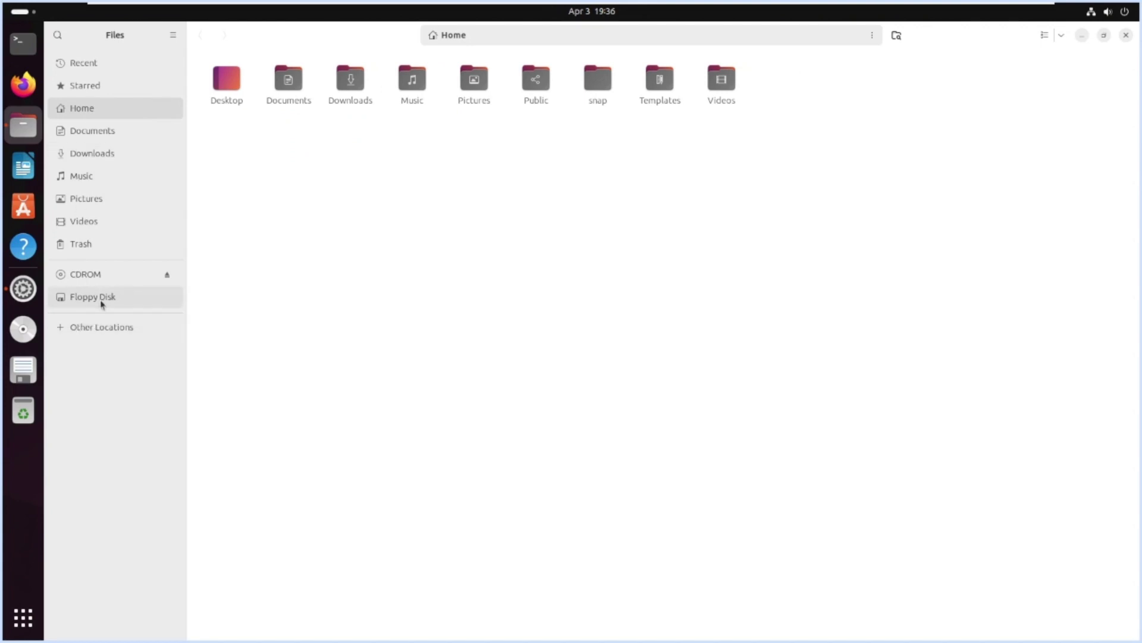
# Step: Browse to the Ubuntu drive's root via Other Locations, then close Files
pyautogui.click(87, 336)
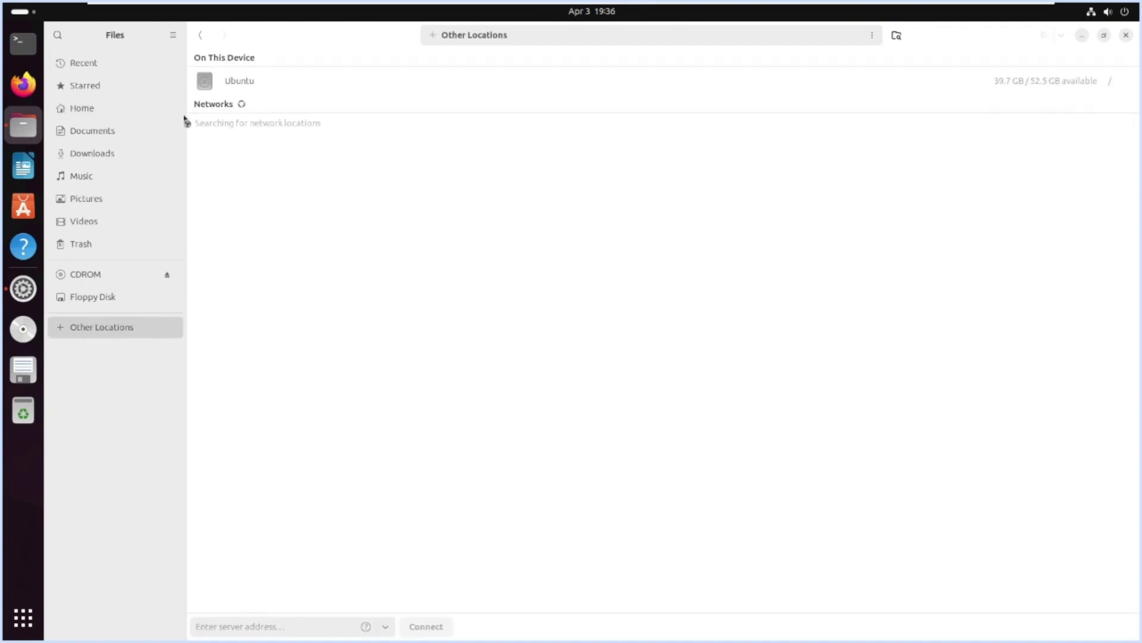
pyautogui.click(224, 83)
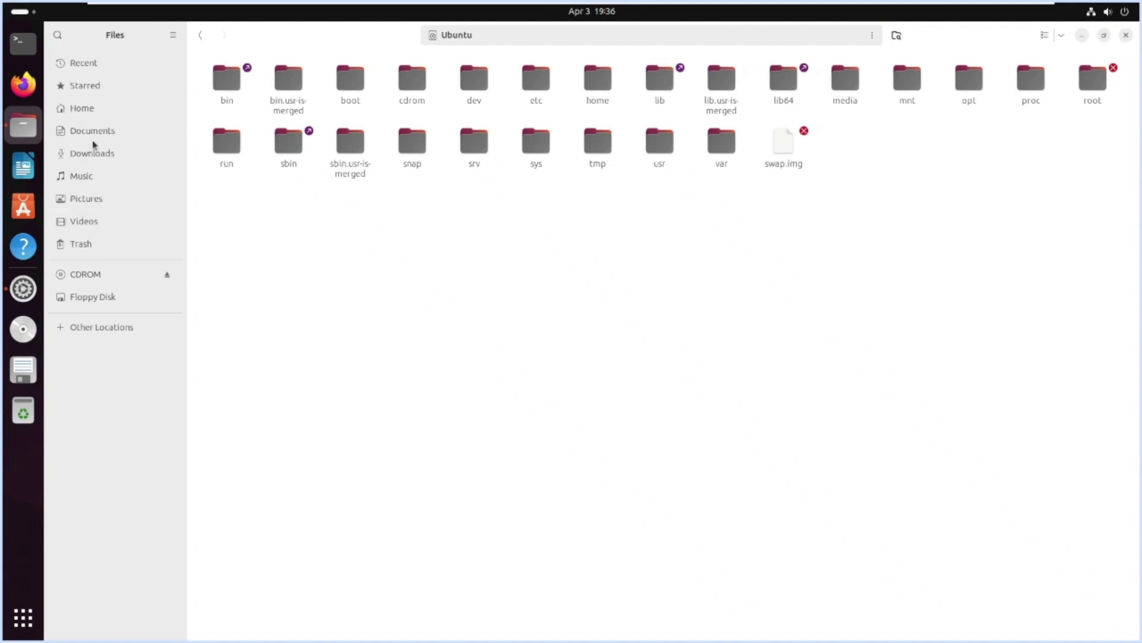
pyautogui.click(1126, 37)
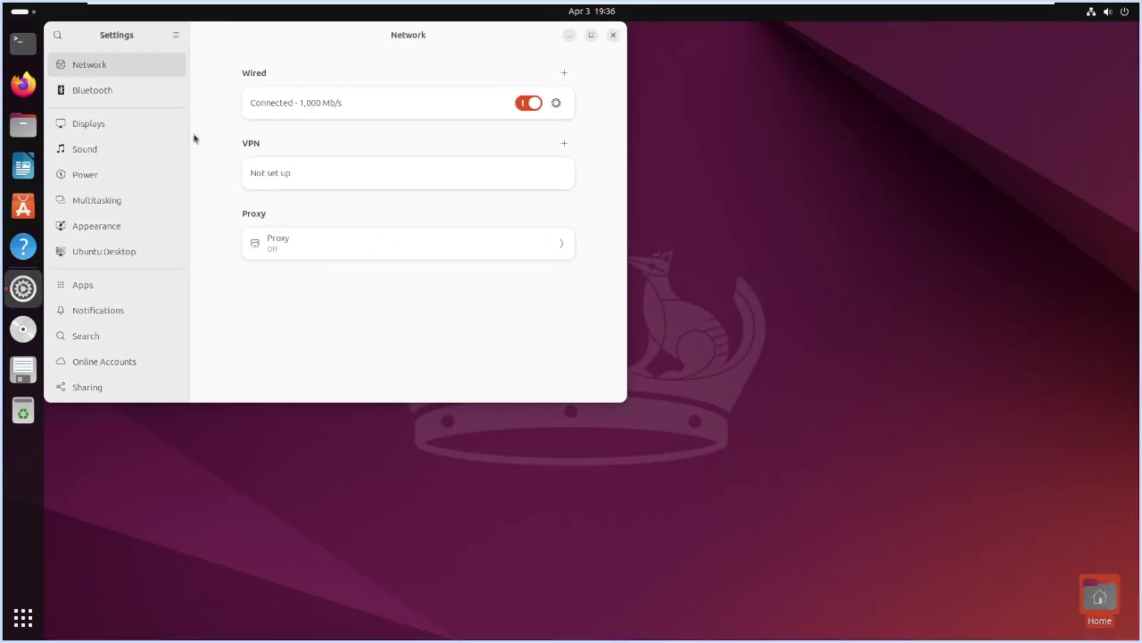
# Step: Maximize Settings and view the Wired connection's settings, cancelling without changes
pyautogui.click(589, 36)
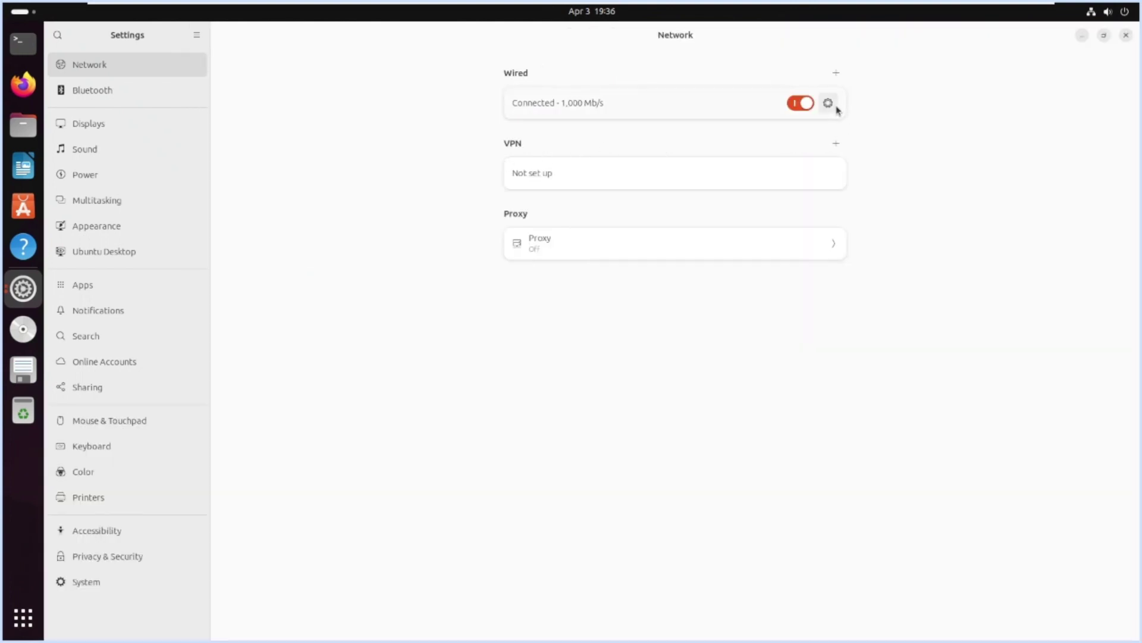
pyautogui.click(836, 106)
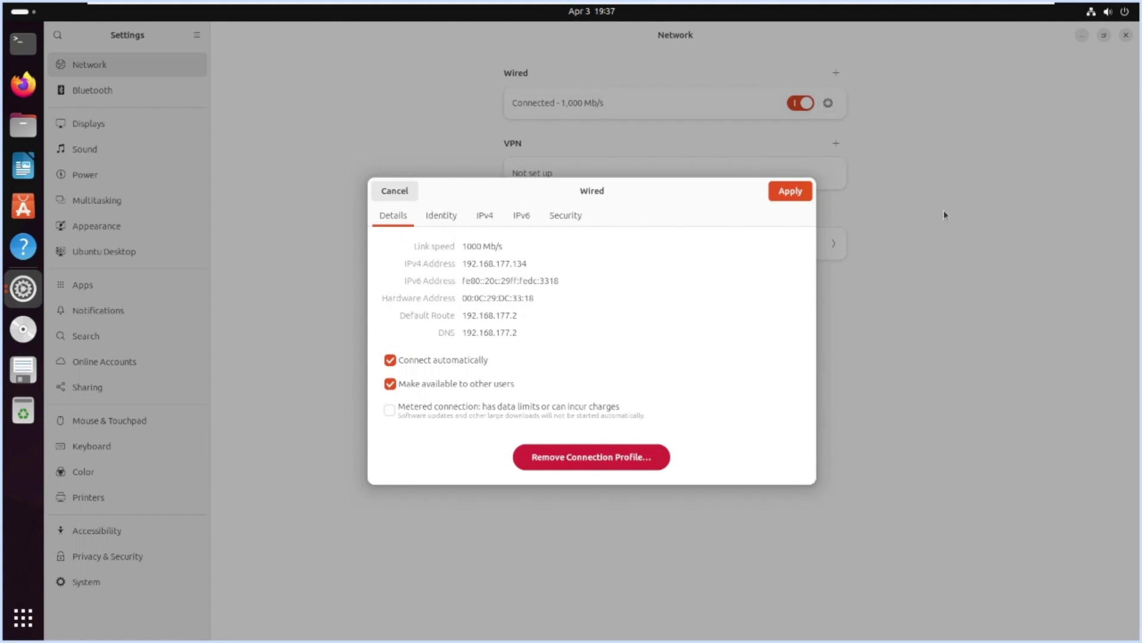
pyautogui.click(390, 191)
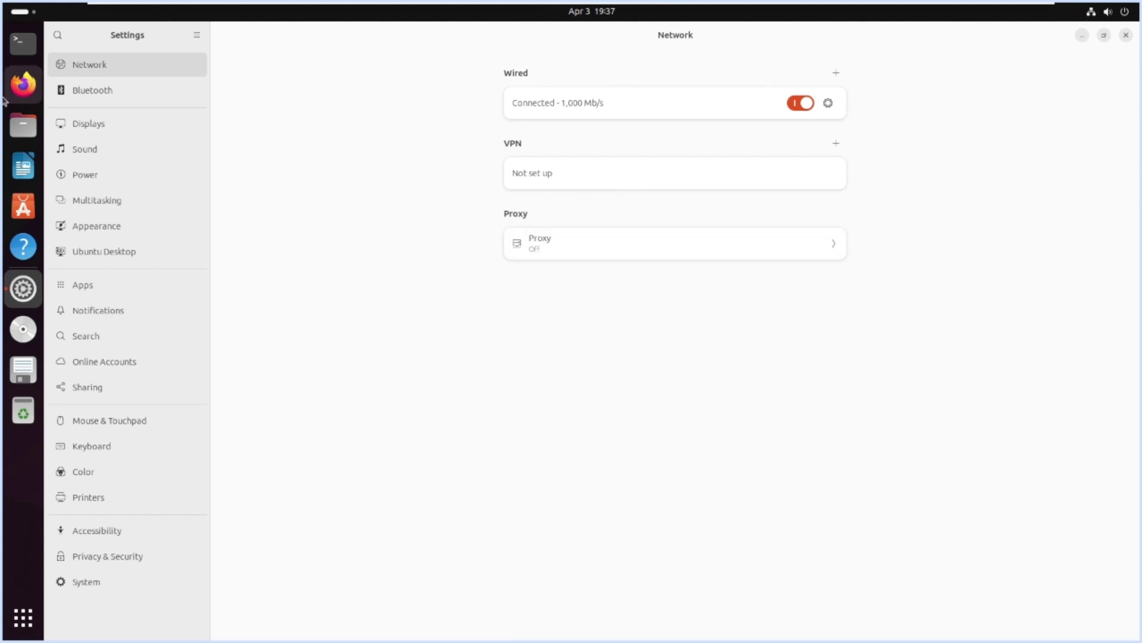
# Step: On Displays, check the resolution list, enable Fractional Scaling, then go to the Sound page
pyautogui.click(123, 112)
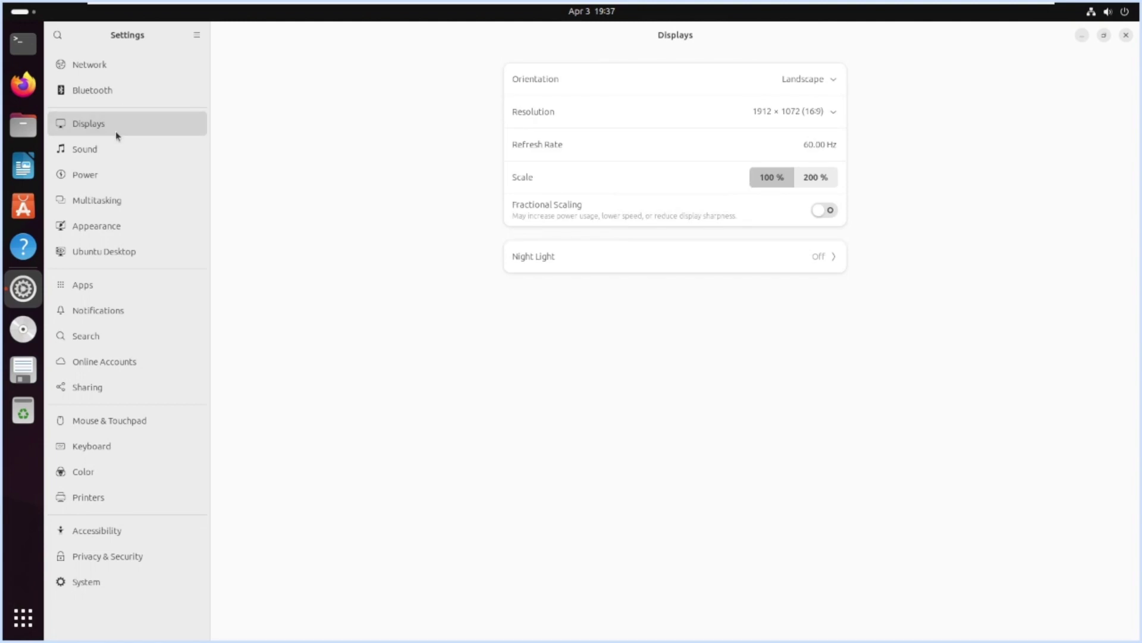
pyautogui.click(807, 111)
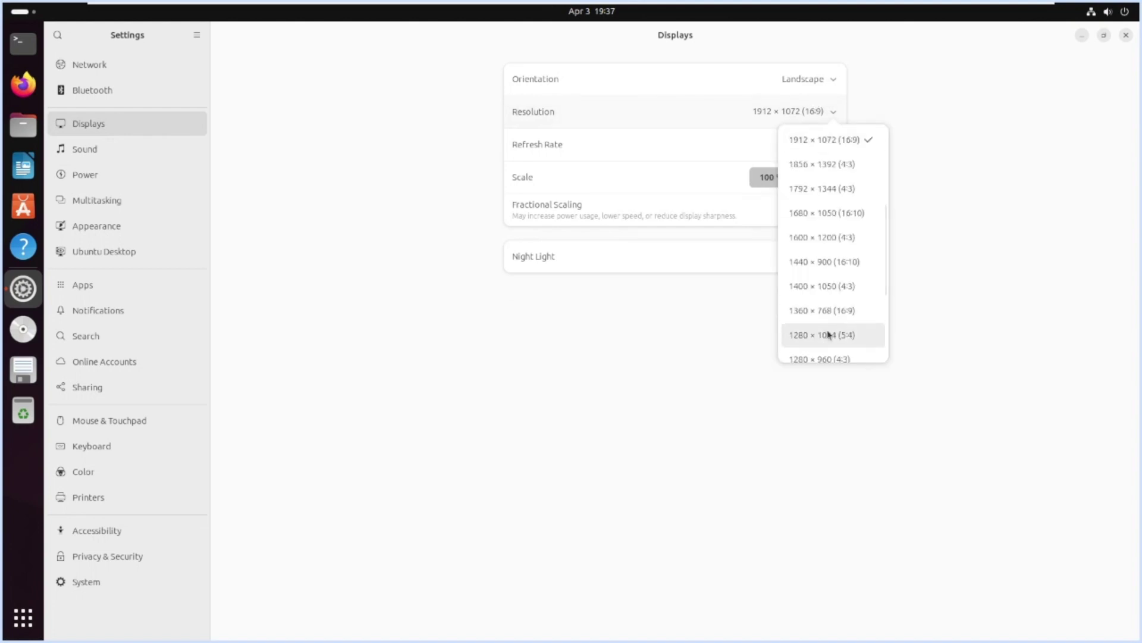
pyautogui.click(619, 391)
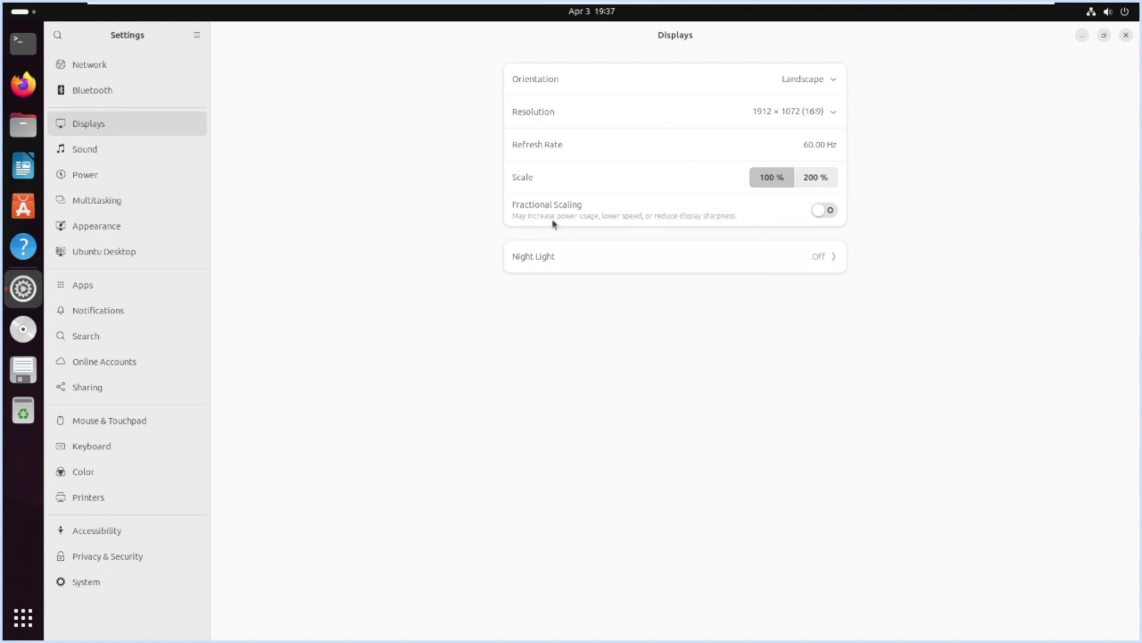
pyautogui.click(827, 211)
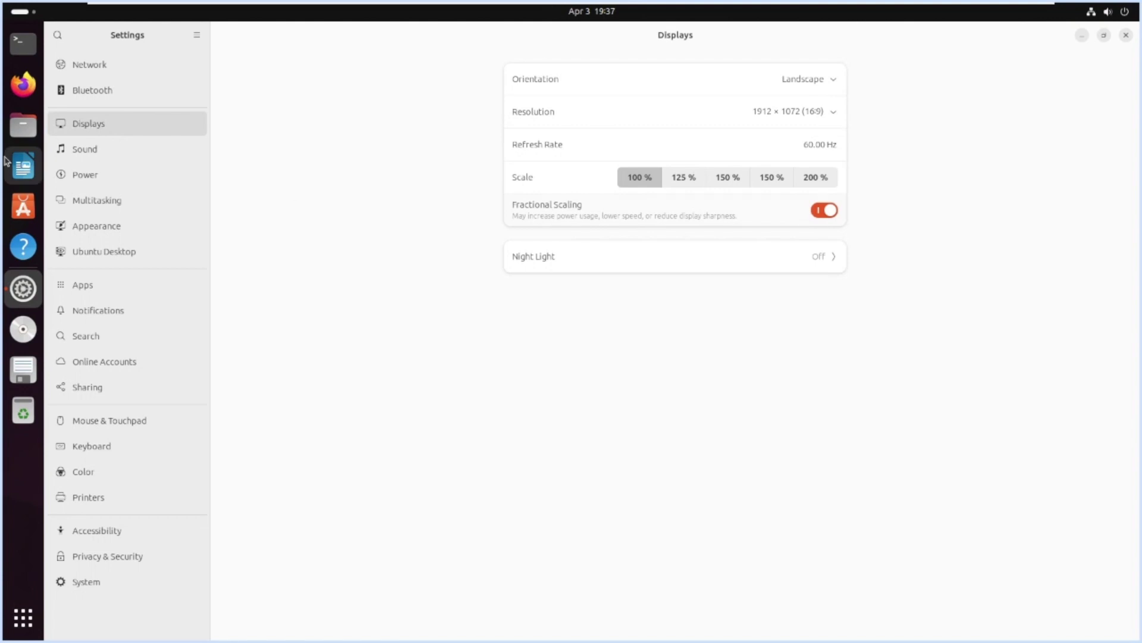
pyautogui.click(115, 151)
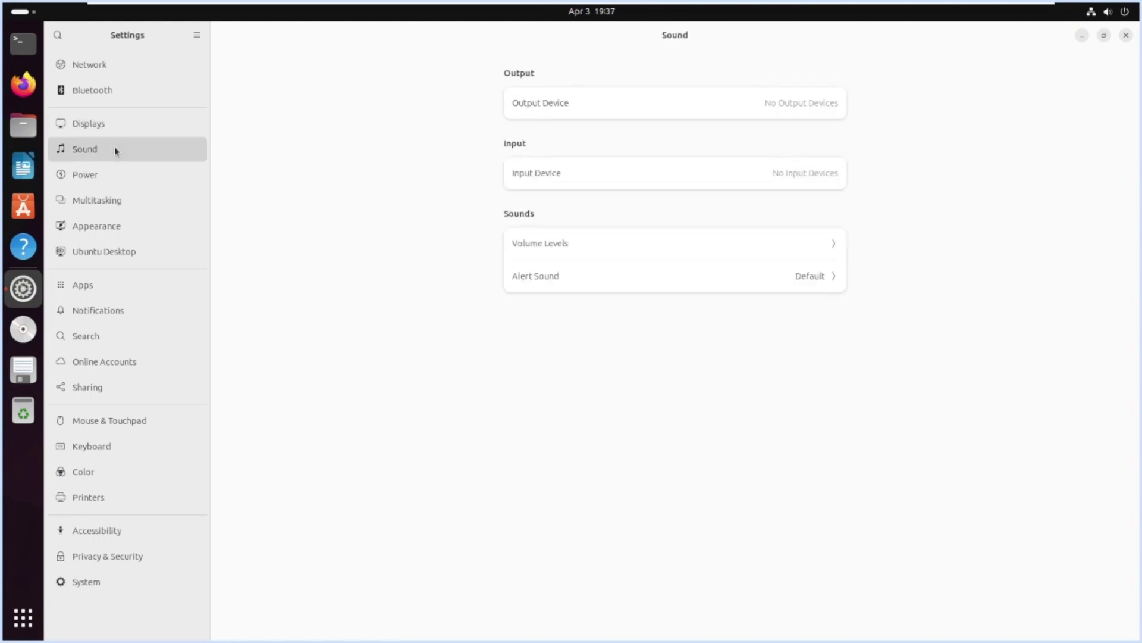
# Step: Open the Multitasking page showing Hot Corner, Active Screen Edges and Dynamic Workspaces
pyautogui.click(99, 178)
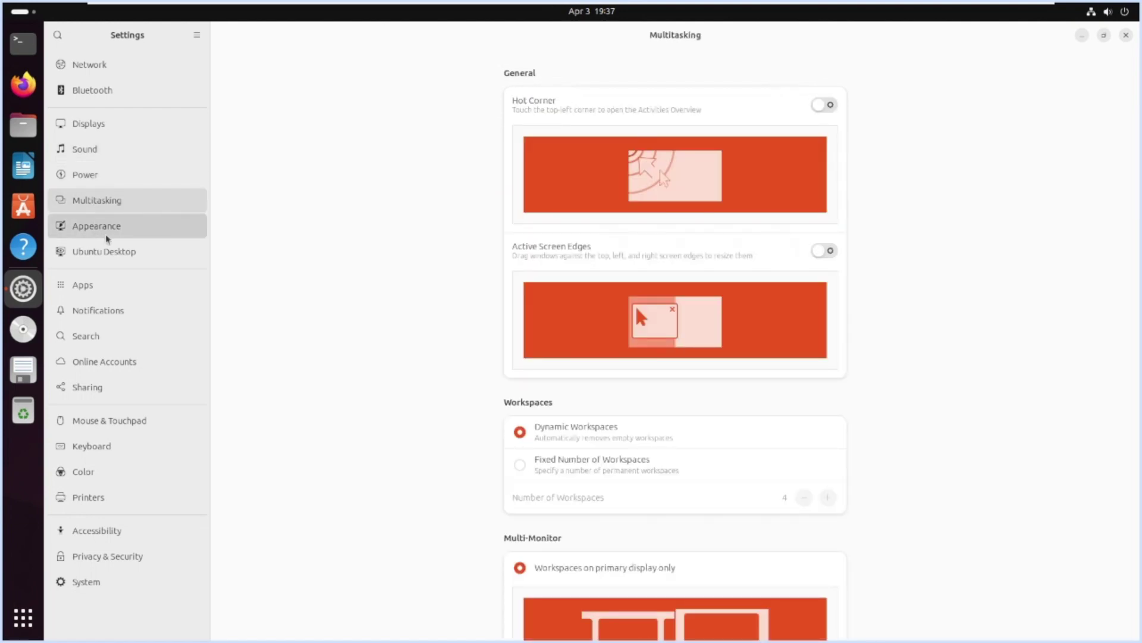
pyautogui.click(107, 238)
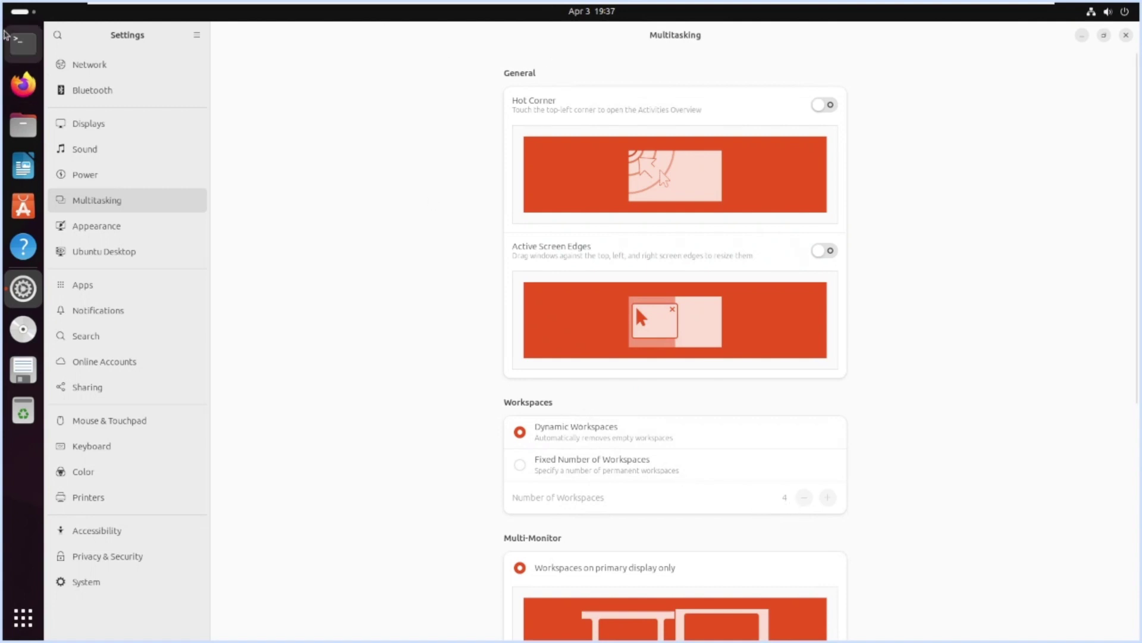
# Step: Switch to the empty second workspace, then back to the one holding Settings
pyautogui.click(24, 12)
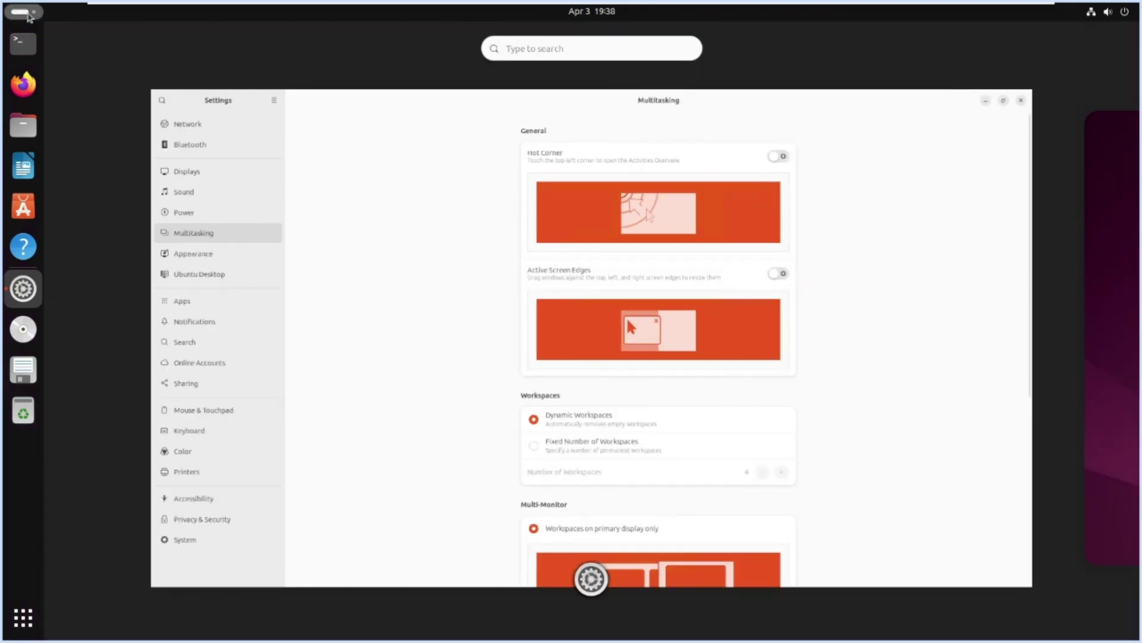
pyautogui.click(1115, 402)
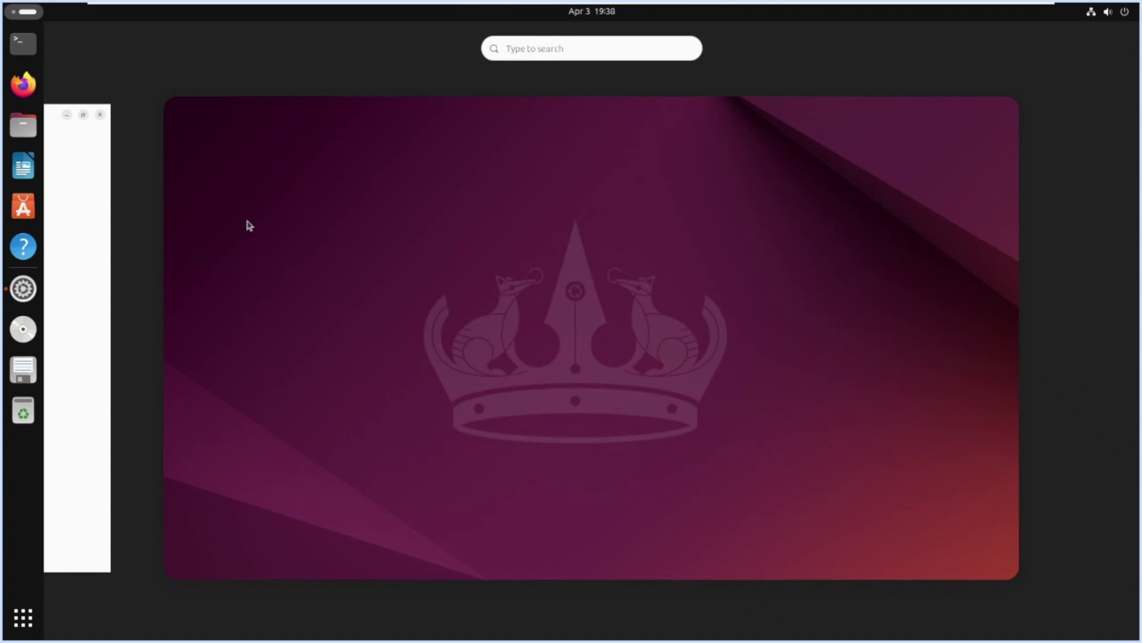
pyautogui.click(71, 251)
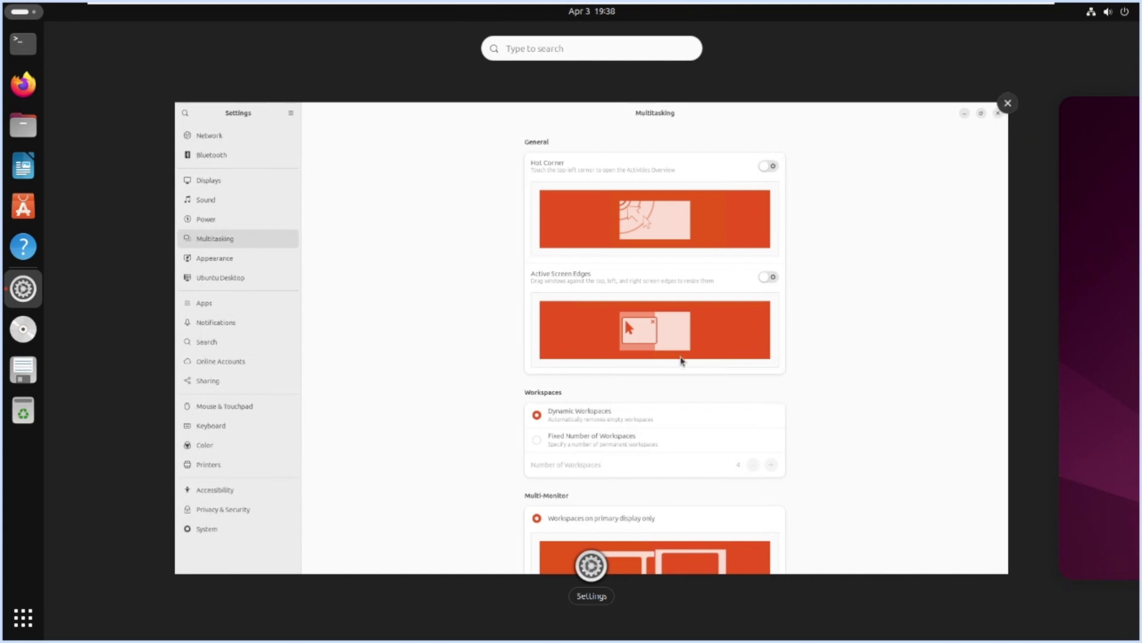
# Step: Return to Settings, scroll through the remaining Multitasking options, then go to Appearance
pyautogui.click(572, 443)
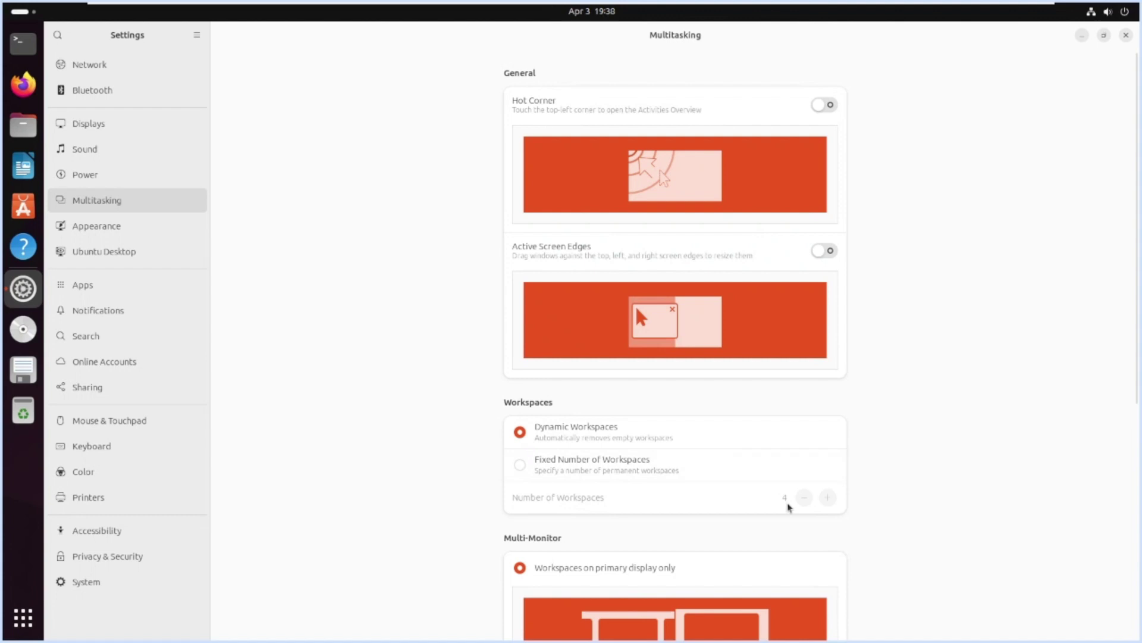
pyautogui.scroll(-6, 748, 489)
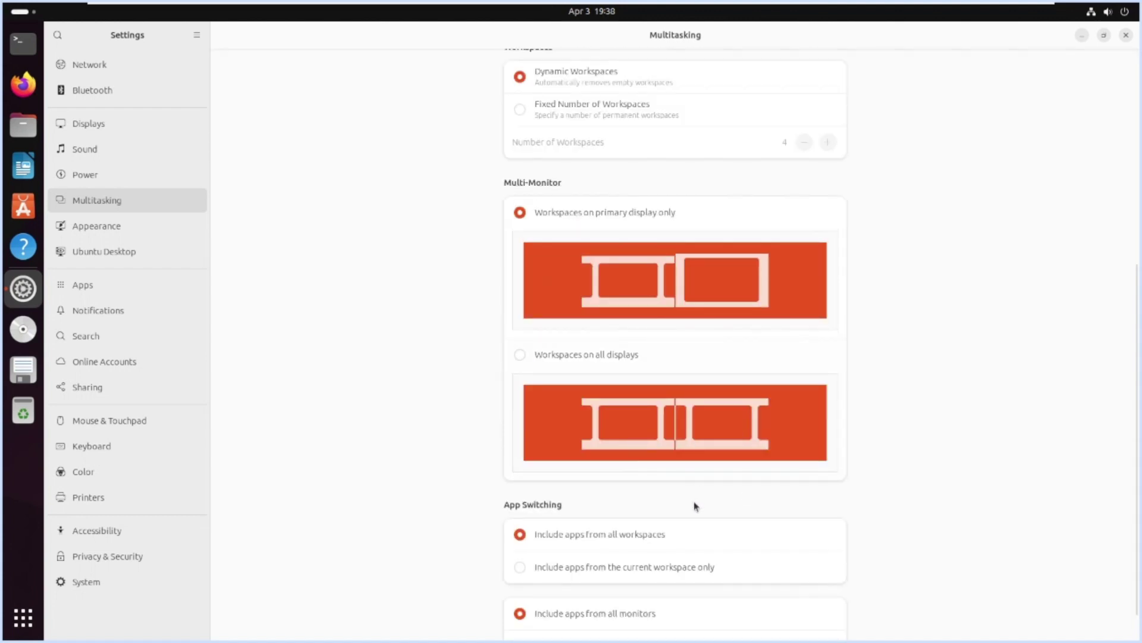
pyautogui.scroll(-1, 647, 457)
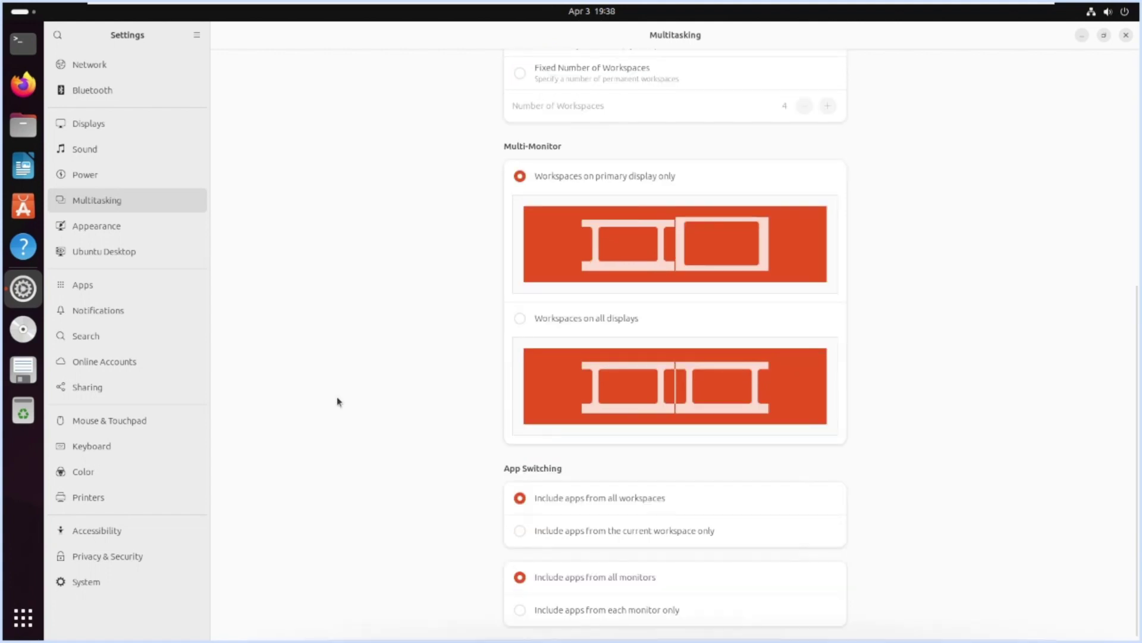
pyautogui.click(86, 231)
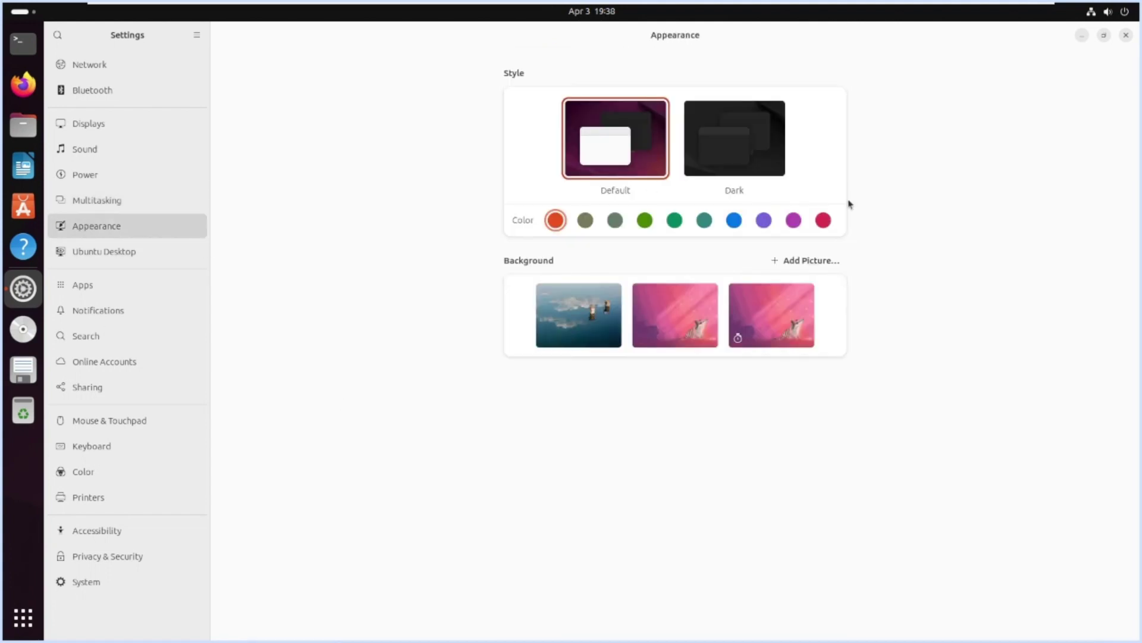
# Step: Apply the Dark style, then move to the Ubuntu Desktop page
pyautogui.click(736, 155)
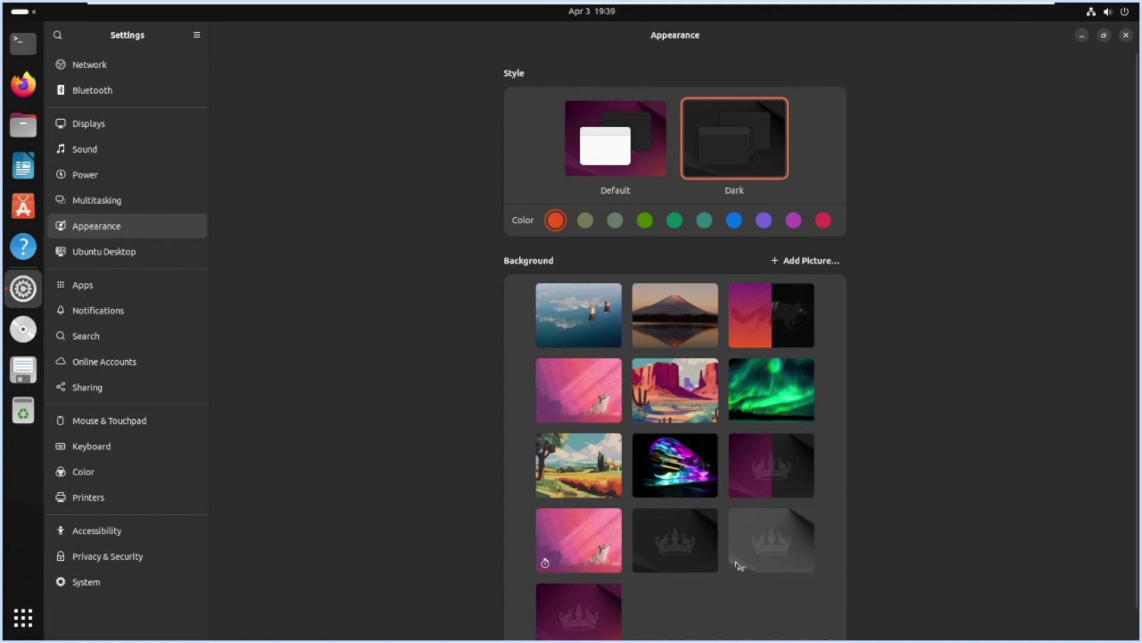
pyautogui.click(200, 250)
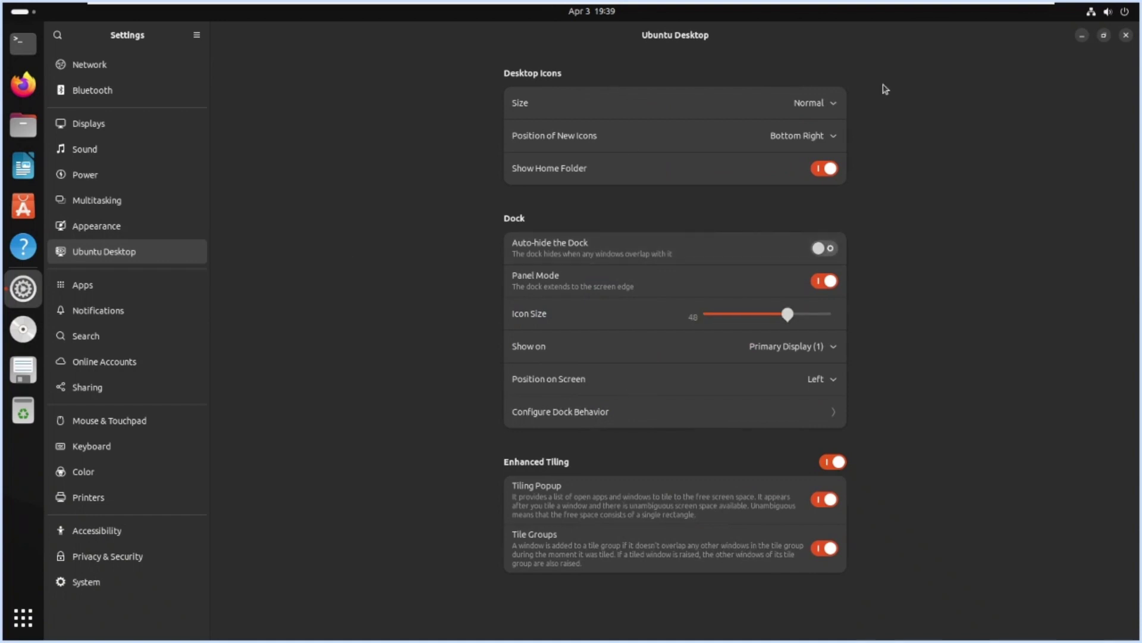
# Step: Toggle dock auto-hide on and back off, set dock icon size to 34, then go to Apps
pyautogui.click(834, 254)
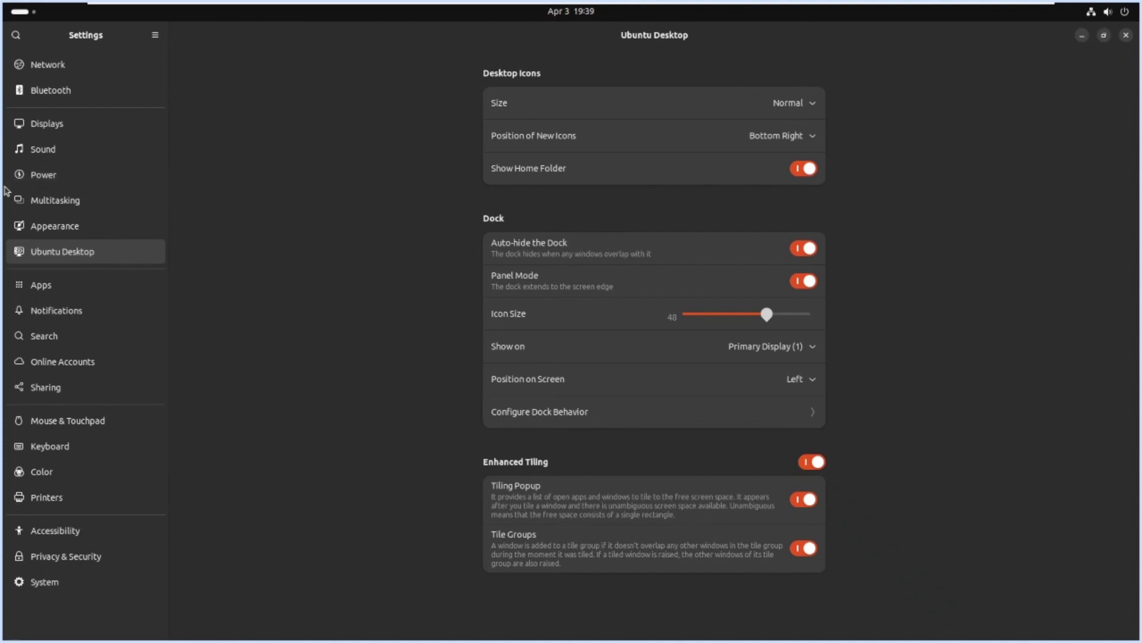
pyautogui.click(809, 249)
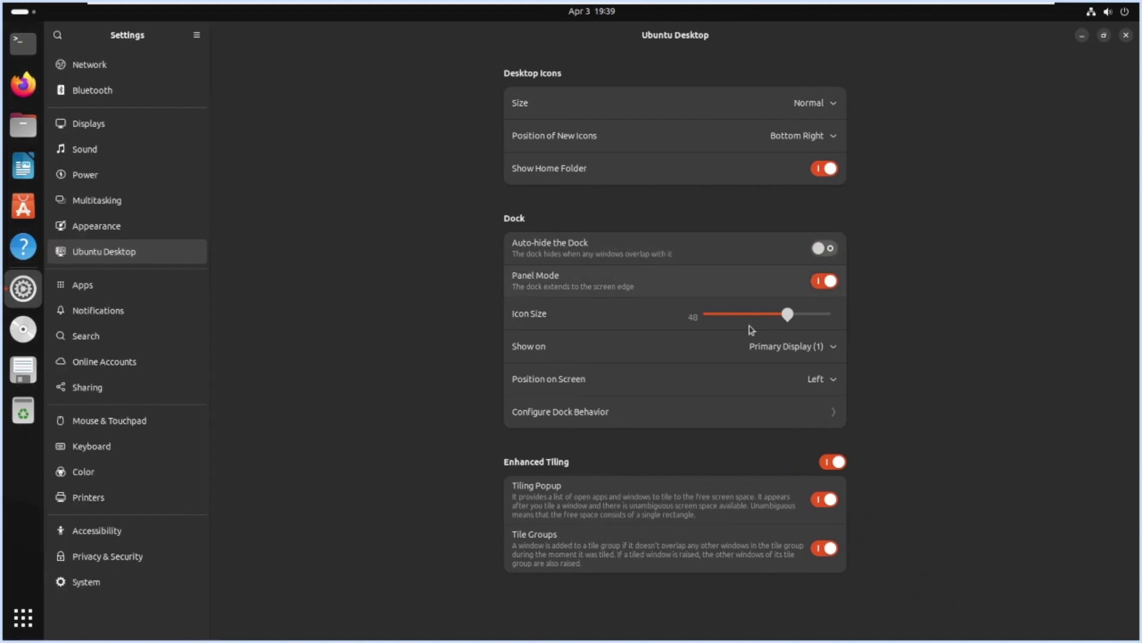
pyautogui.moveTo(787, 316); pyautogui.dragTo(723, 315)
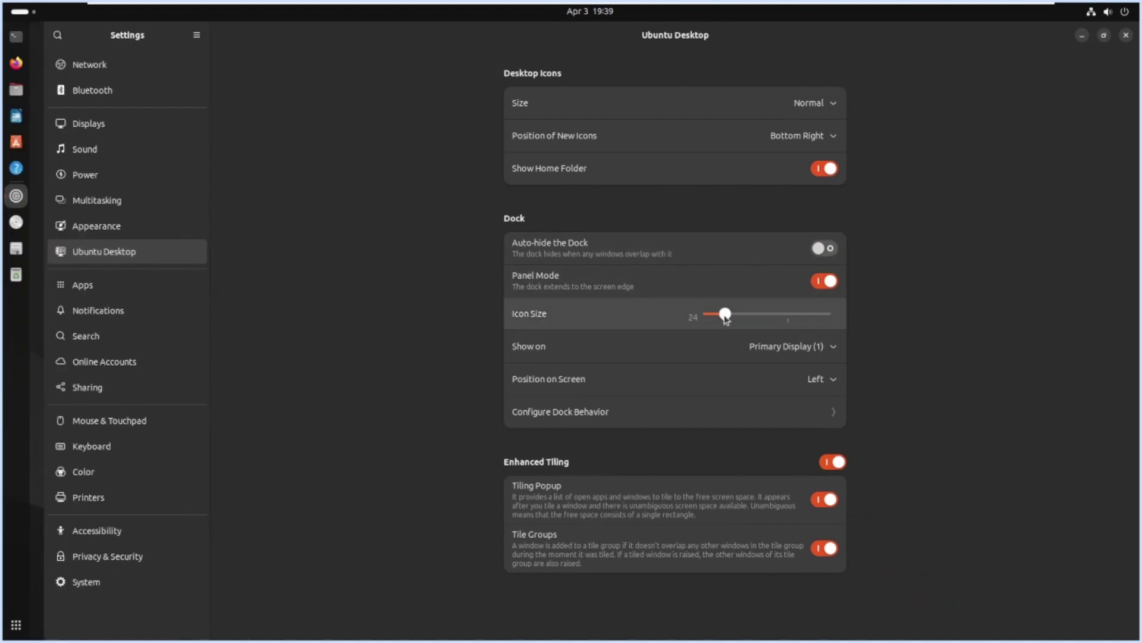
pyautogui.click(754, 325)
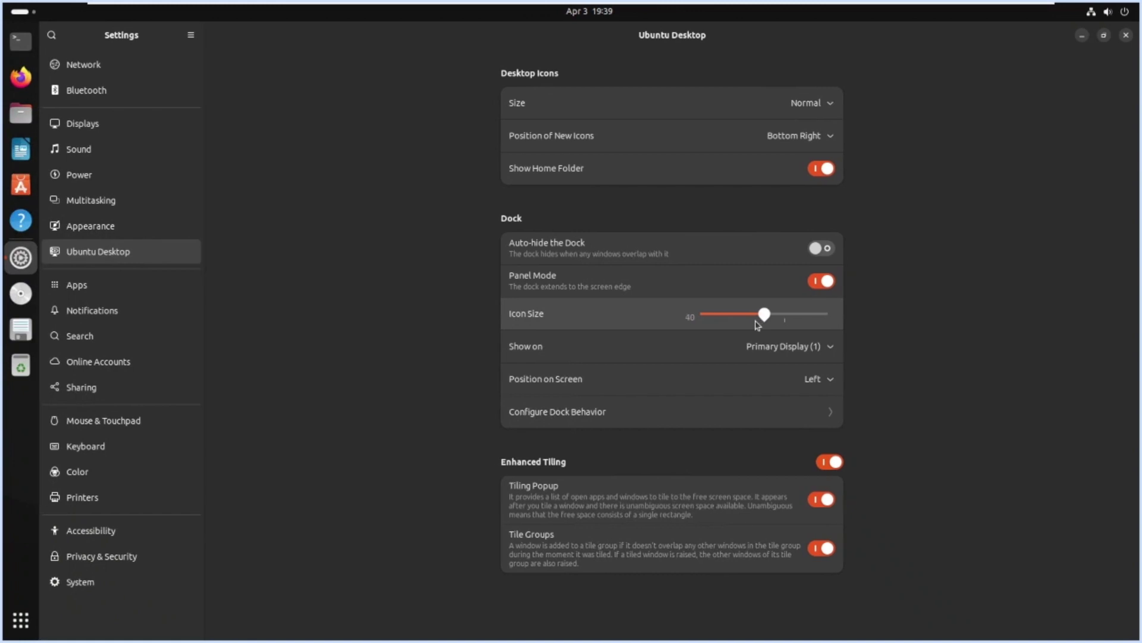
pyautogui.moveTo(757, 325); pyautogui.dragTo(745, 325)
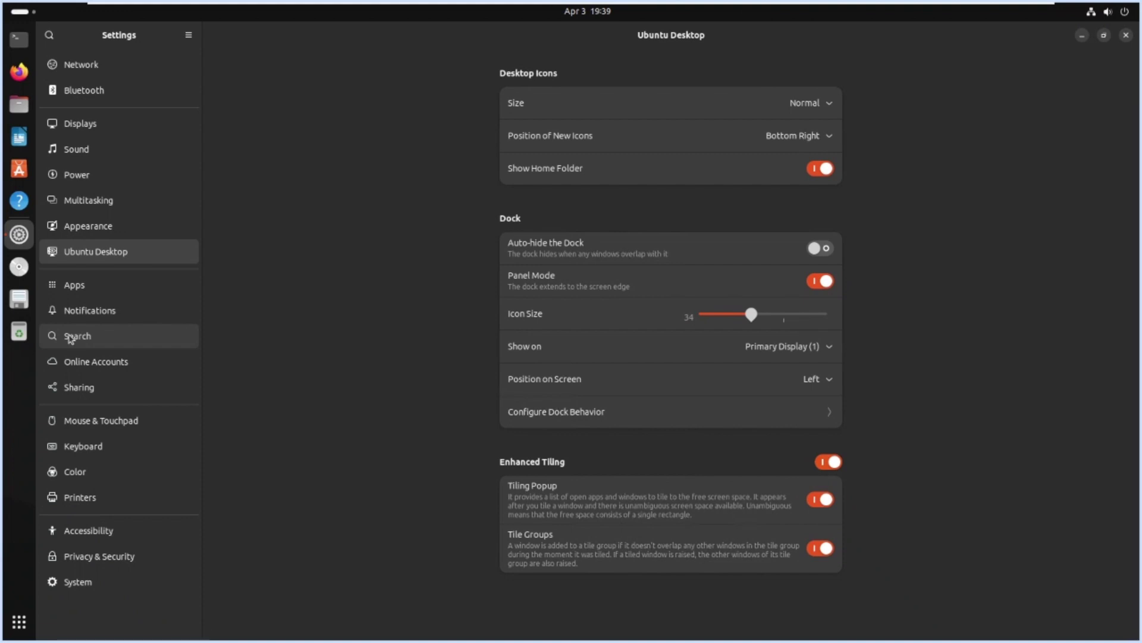
pyautogui.click(123, 291)
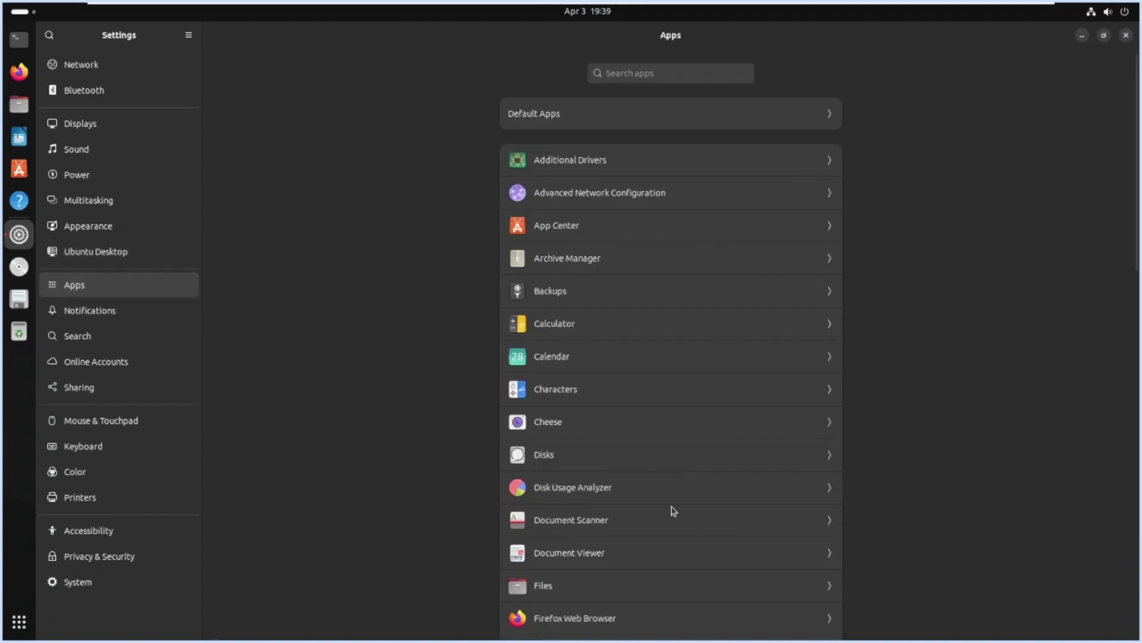
# Step: Look at the Videos app's settings, return to the apps list, then go to Notifications
pyautogui.scroll(-15, 613, 520)
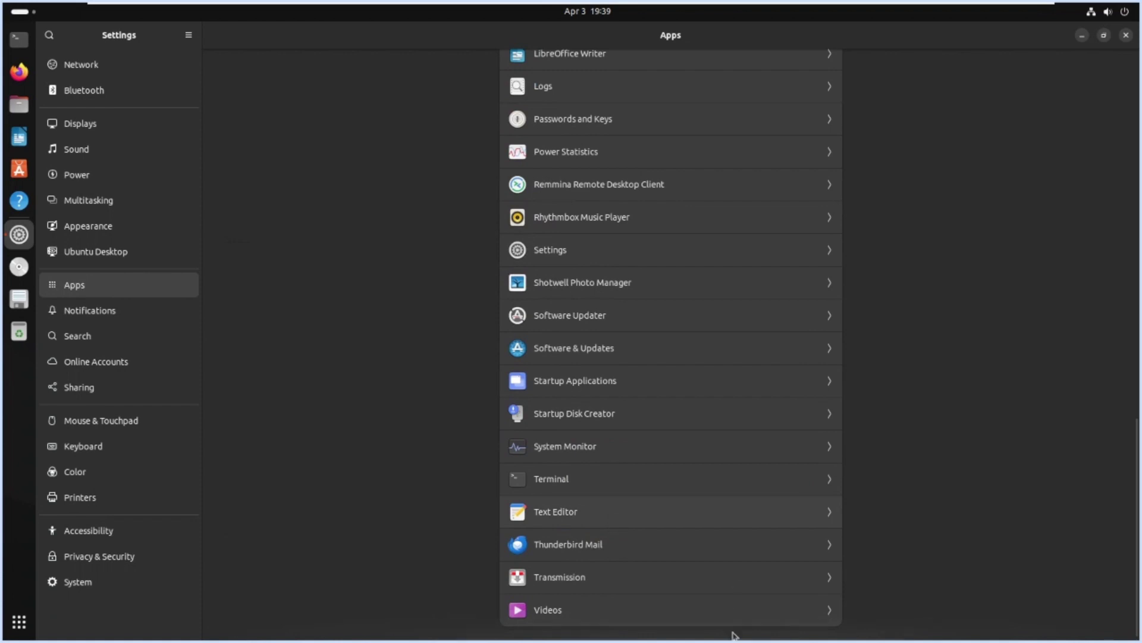
pyautogui.click(745, 616)
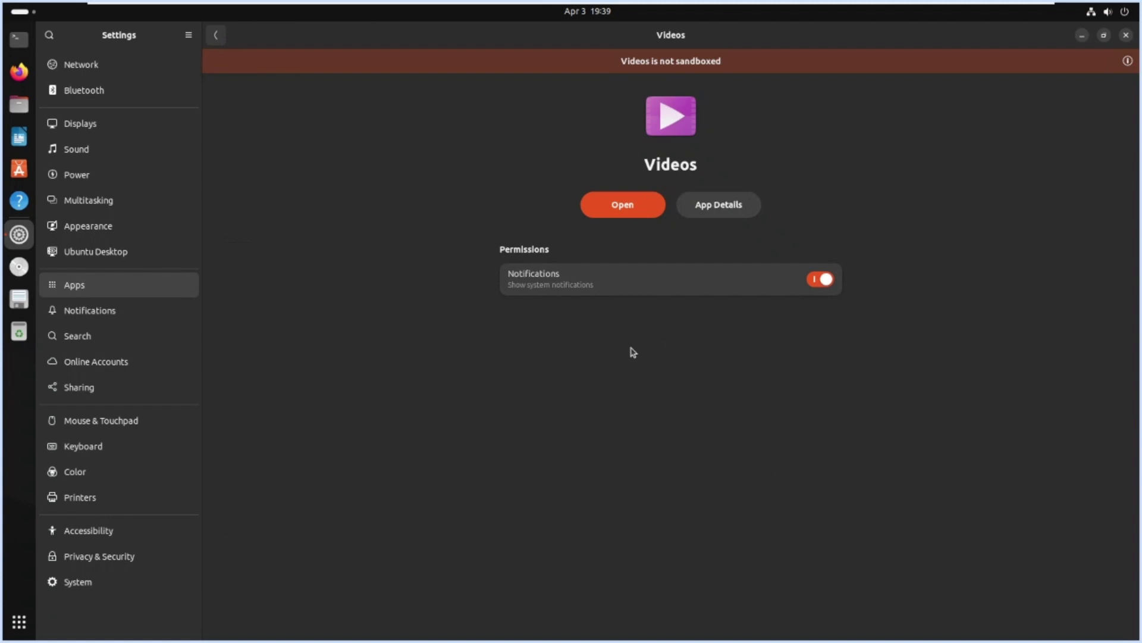
pyautogui.hotkey('alt', 'Left')
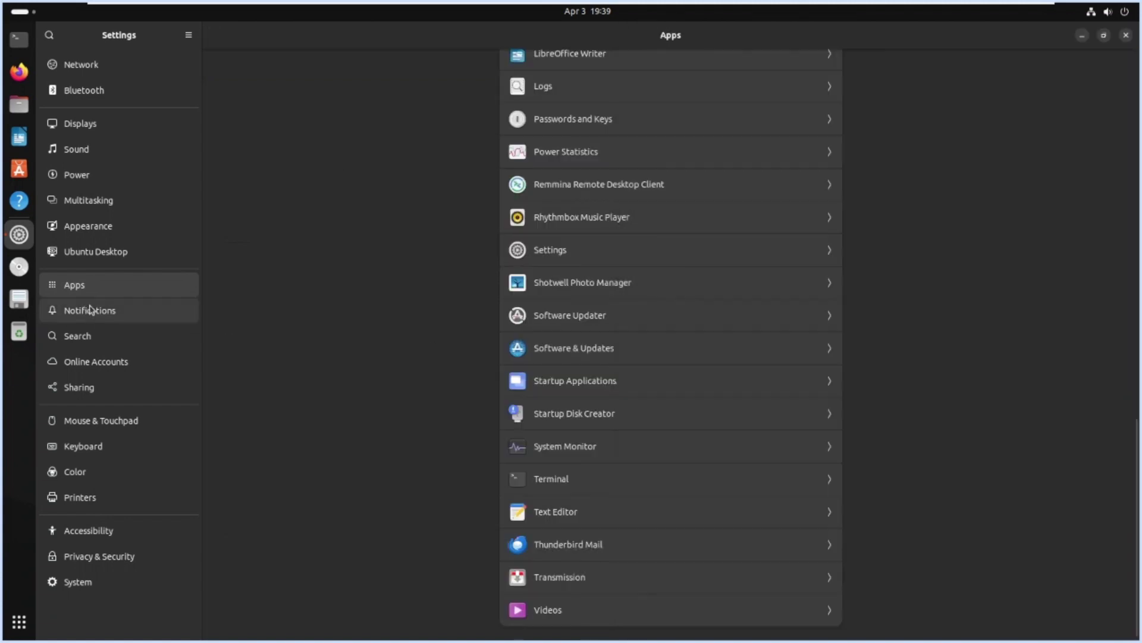
pyautogui.click(90, 310)
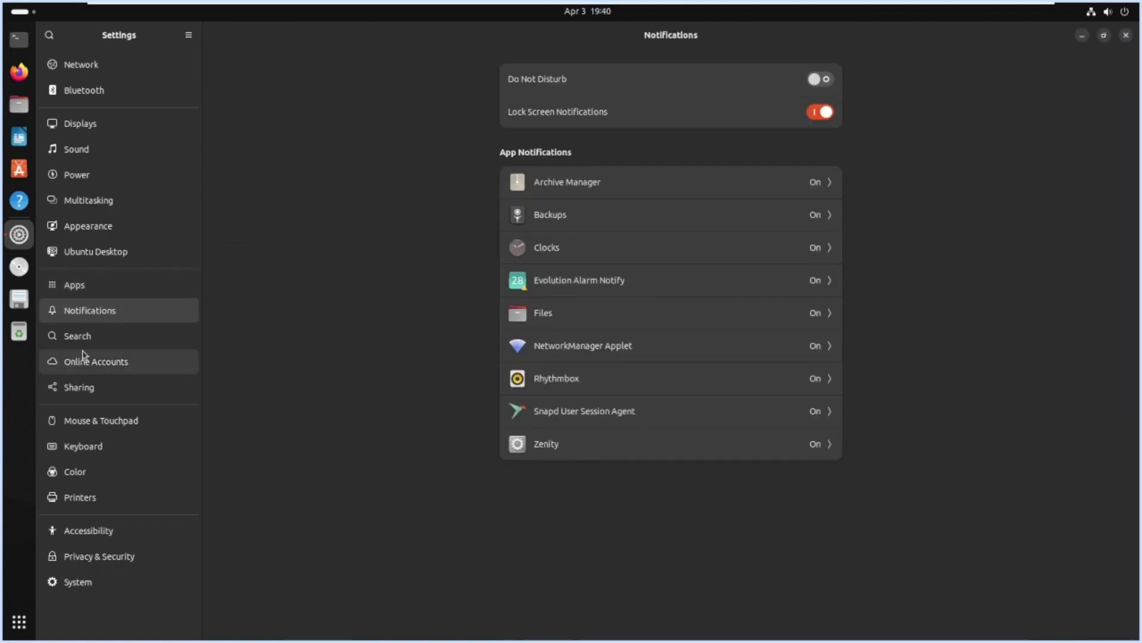
# Step: Browse the Online Accounts and Sharing pages, then move to the System page
pyautogui.click(84, 365)
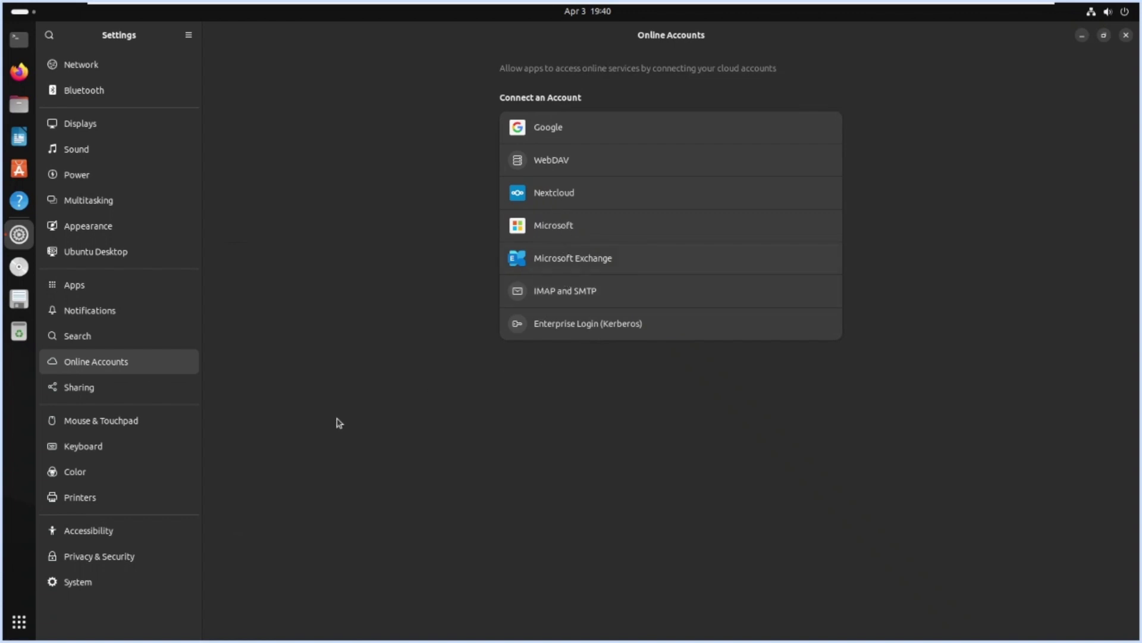
pyautogui.click(67, 390)
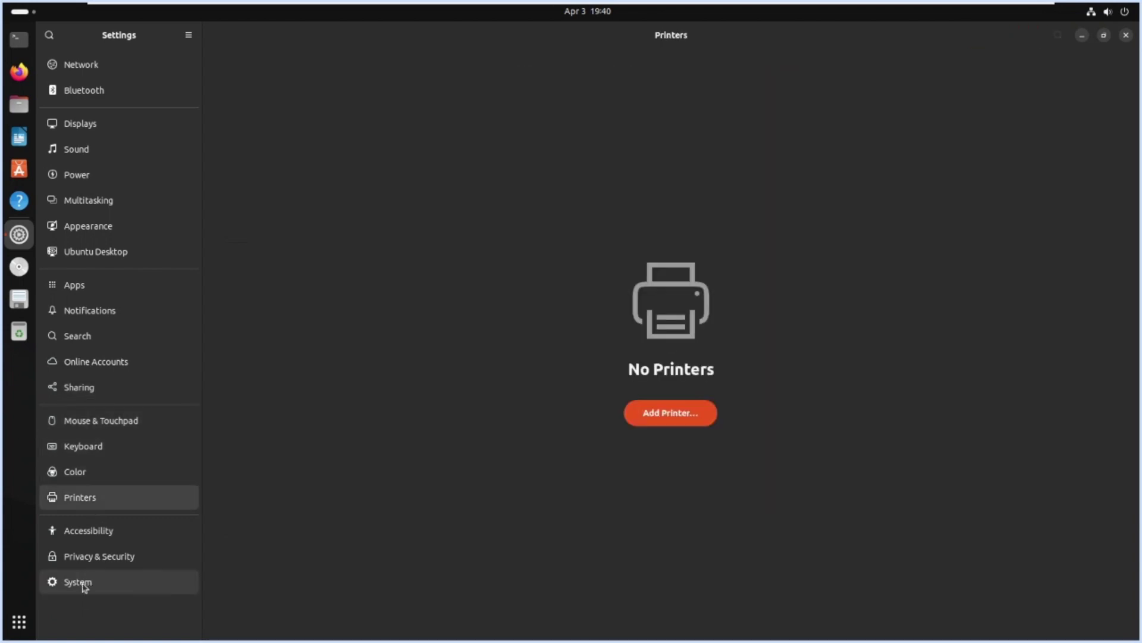
pyautogui.click(83, 586)
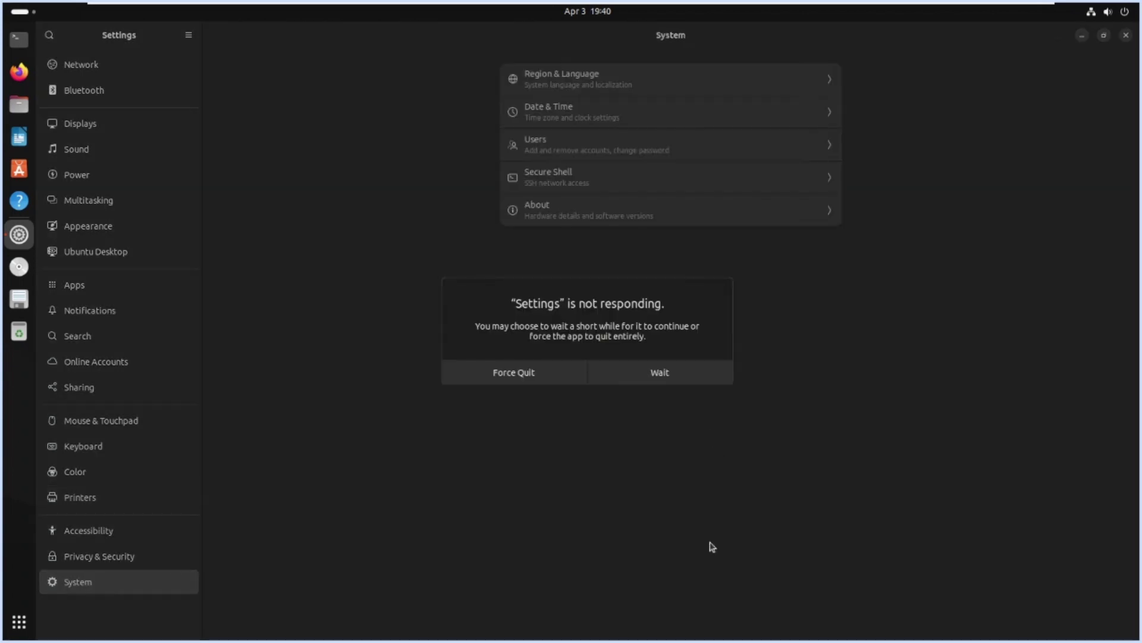
# Step: Choose Wait five times as the hanging Settings app keeps not responding
pyautogui.click(685, 376)
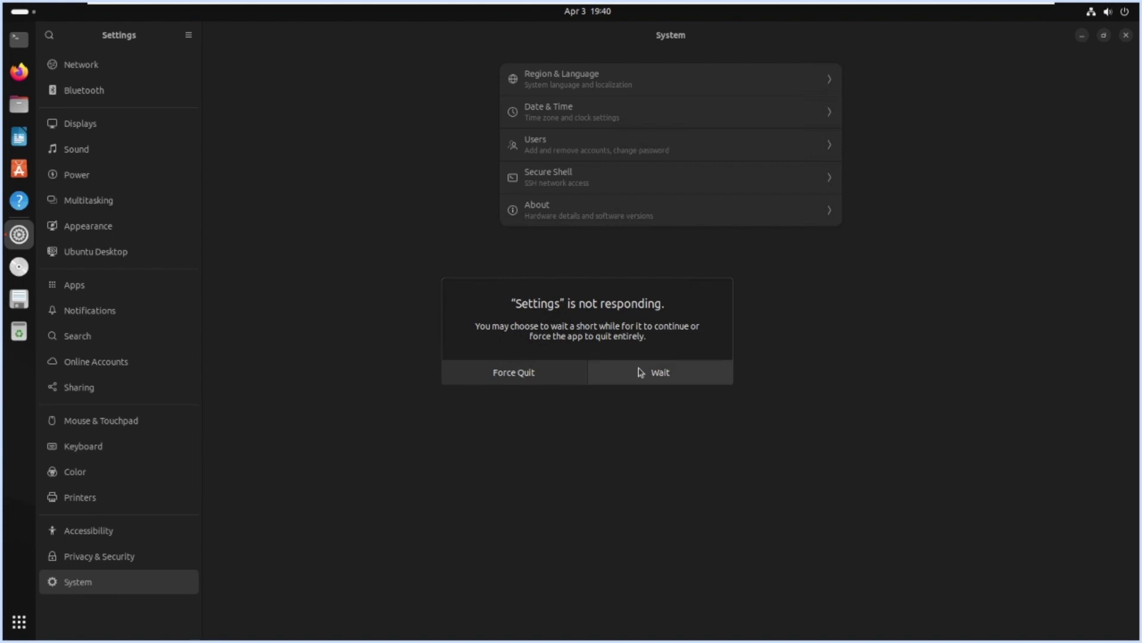
pyautogui.click(639, 374)
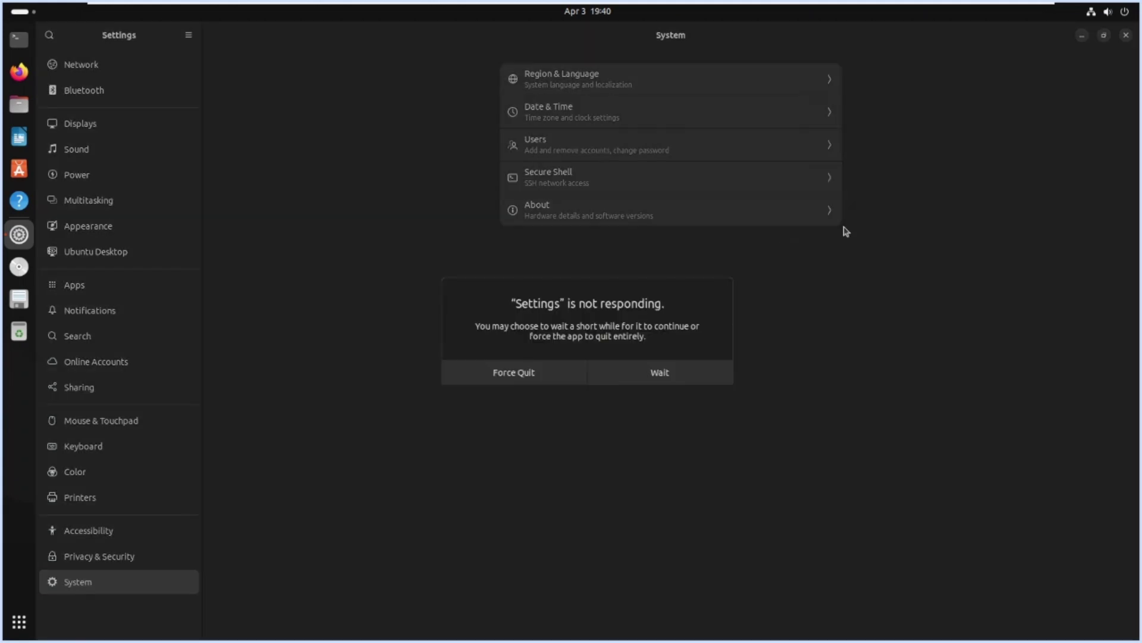
pyautogui.click(647, 381)
pyautogui.click(647, 380)
pyautogui.click(644, 373)
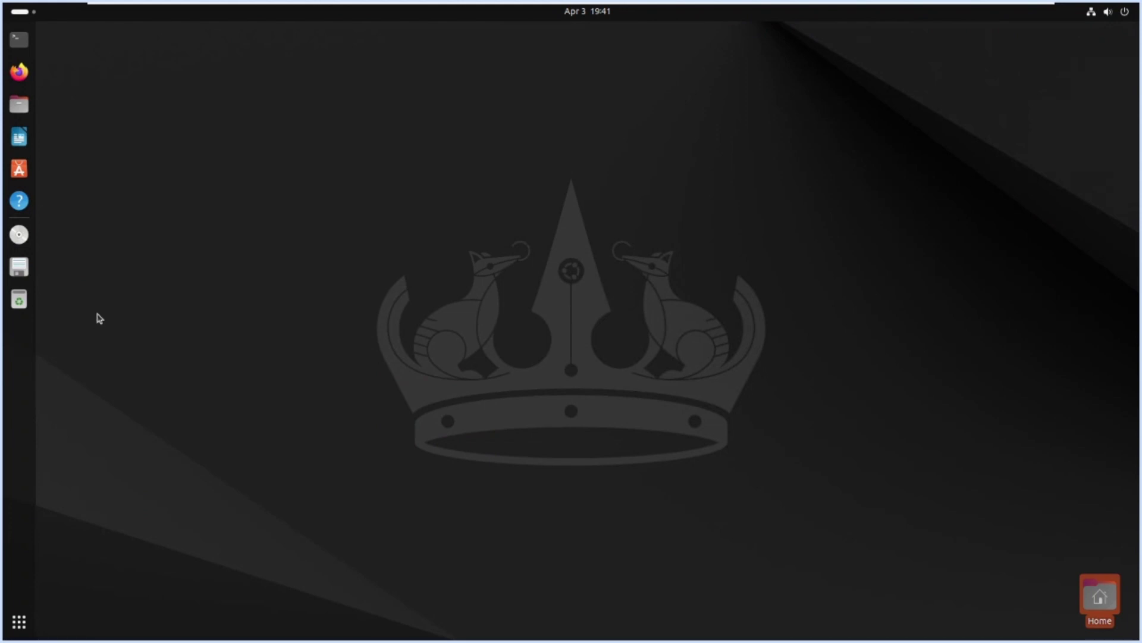
# Step: Open the Utilities folder in the app grid and view both its pages, ending on the first
pyautogui.click(18, 622)
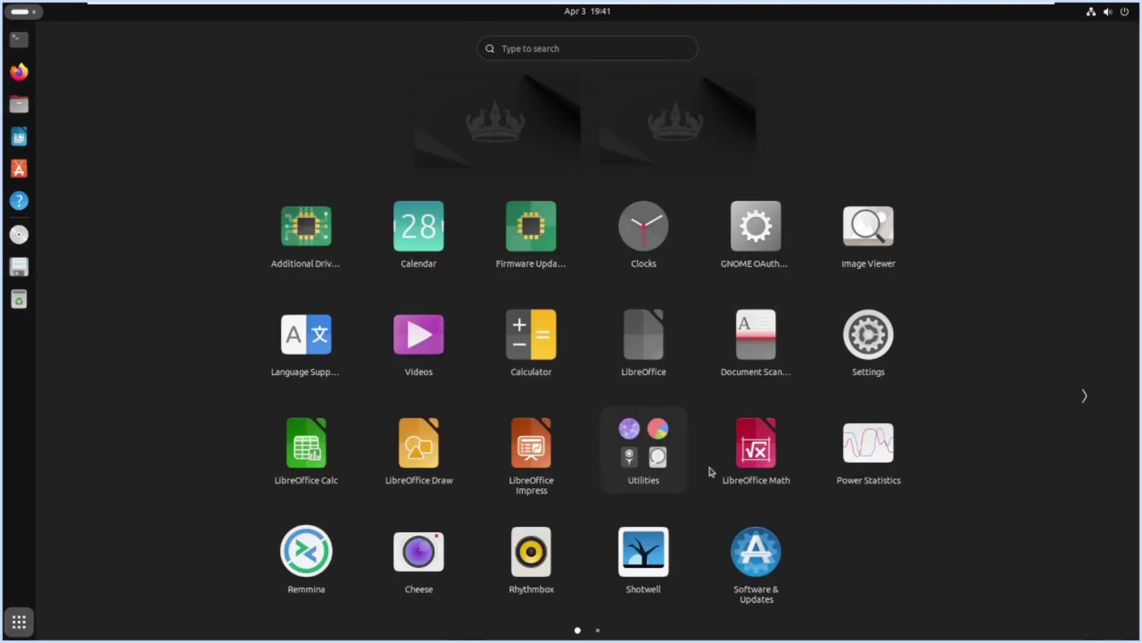
pyautogui.click(673, 485)
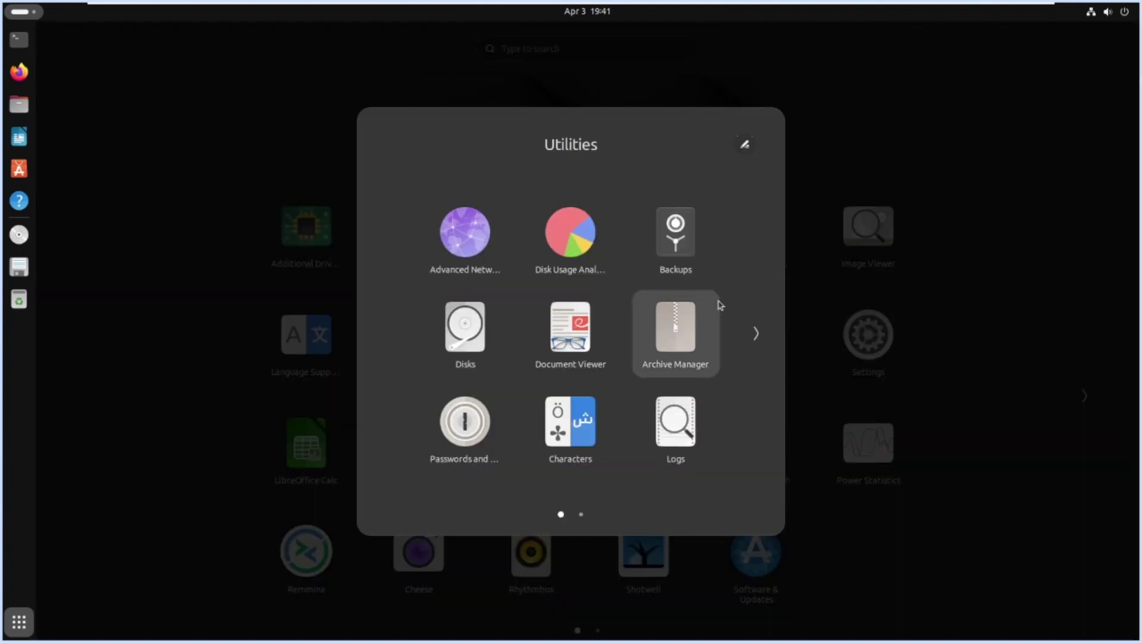
pyautogui.click(756, 333)
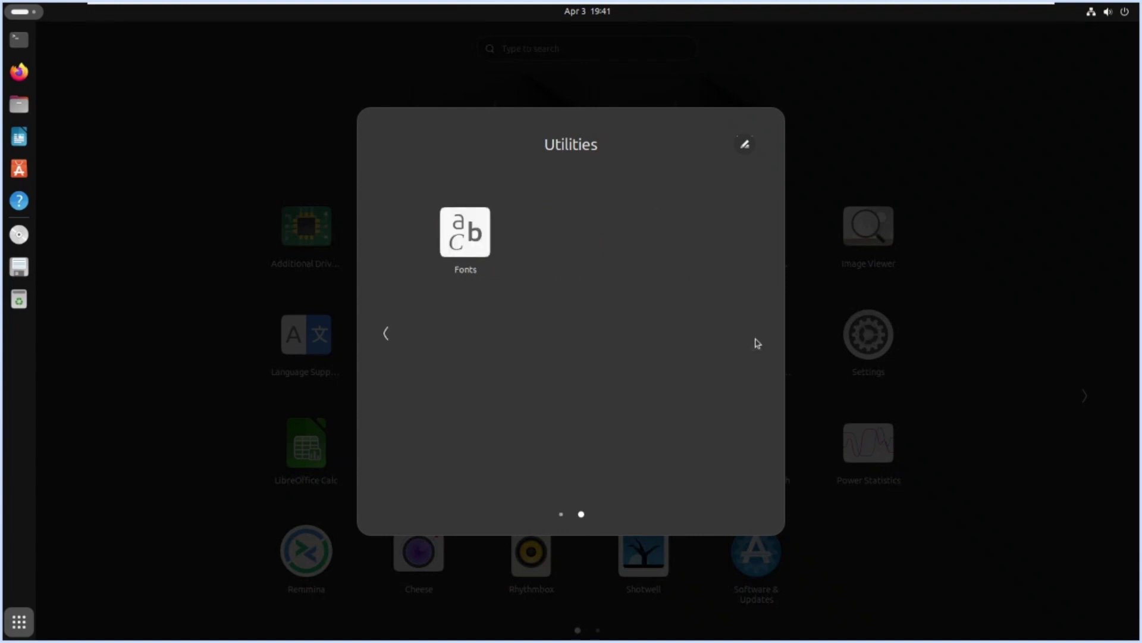
pyautogui.click(400, 350)
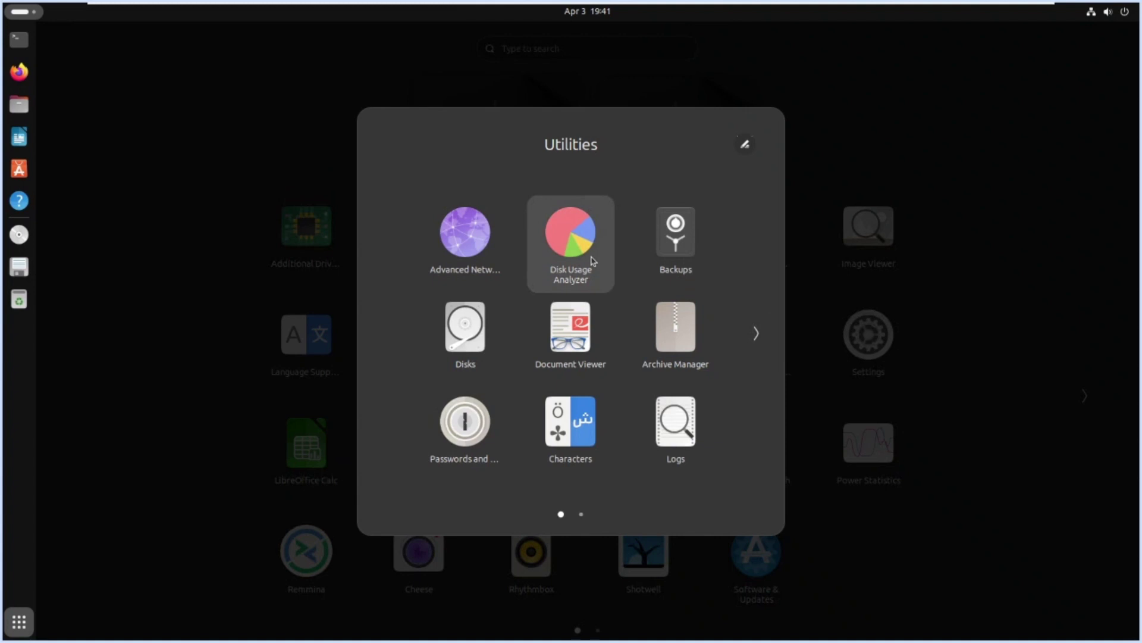
# Step: Launch Disk Usage Analyzer, scan the ubuntu2404 disk, maximize the window, then close it
pyautogui.click(570, 241)
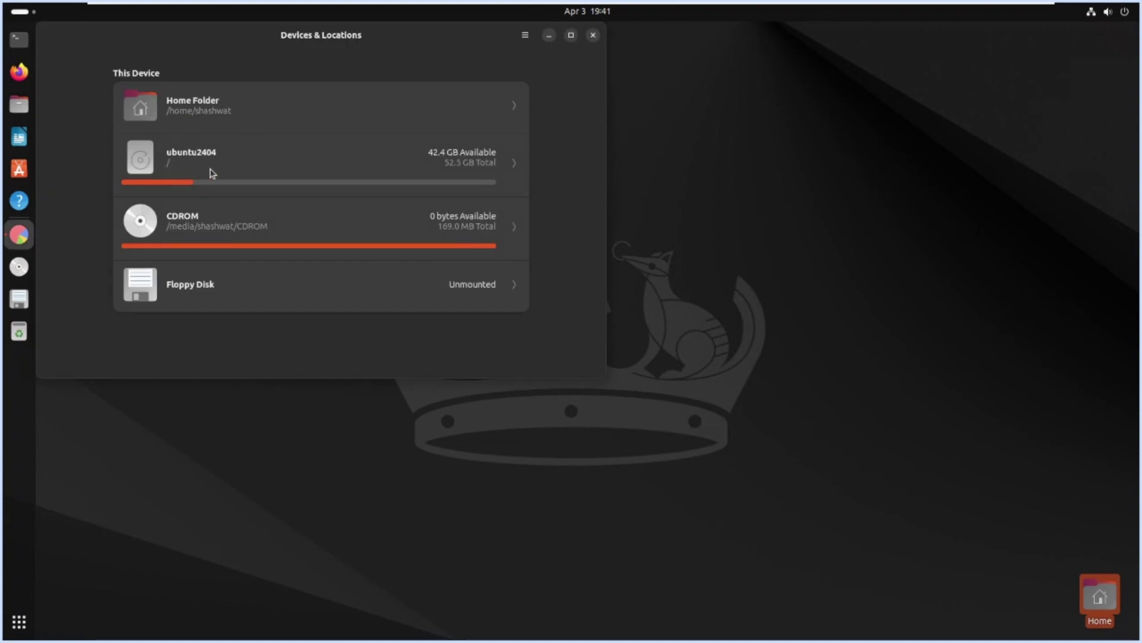
pyautogui.click(456, 178)
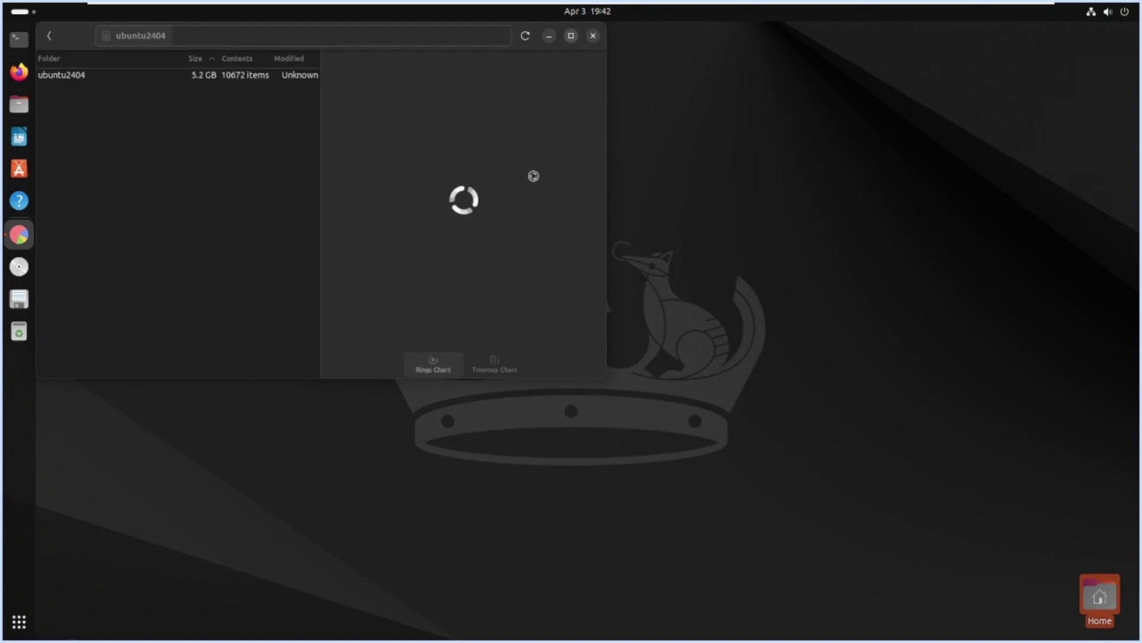
pyautogui.press('super+Up')
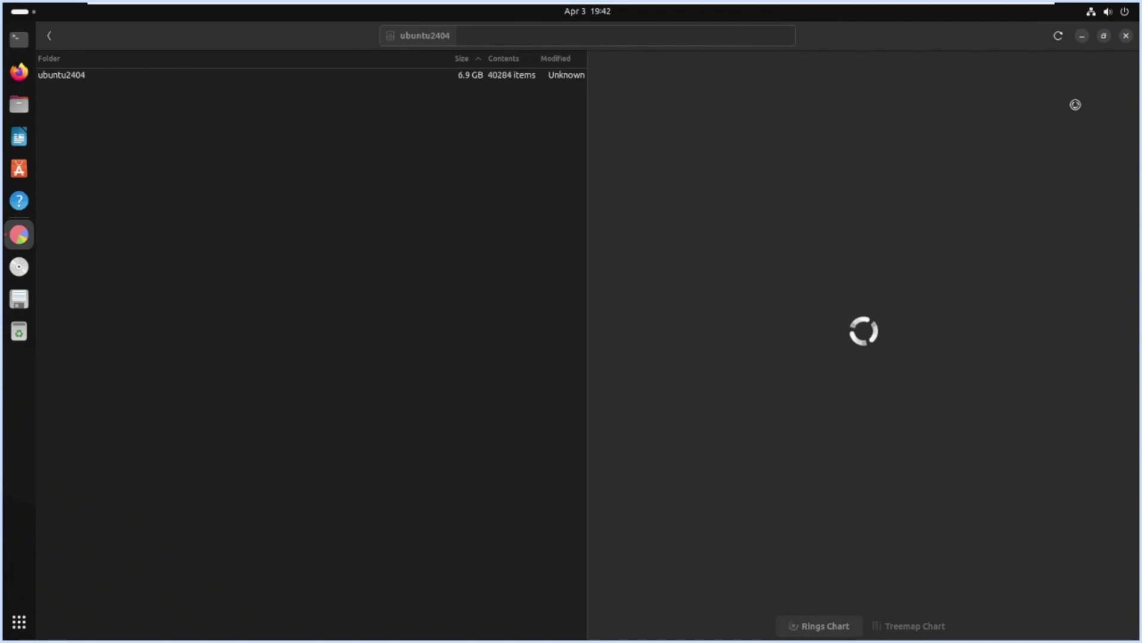
pyautogui.click(1122, 35)
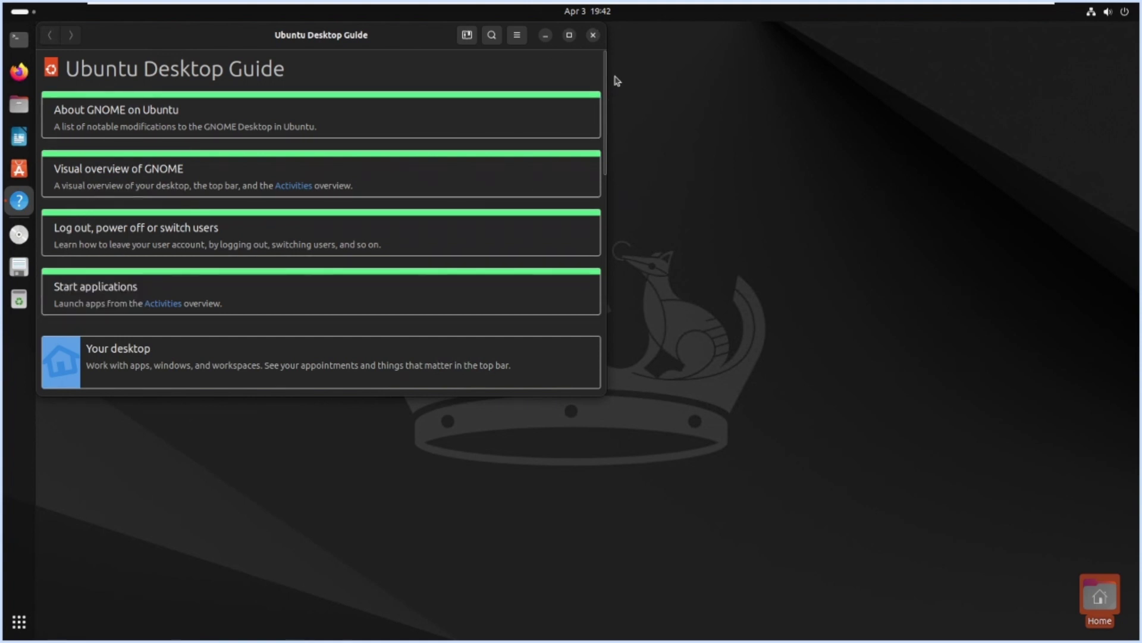
# Step: Close the Ubuntu Desktop Guide and launch Software & Updates from the app grid
pyautogui.click(593, 36)
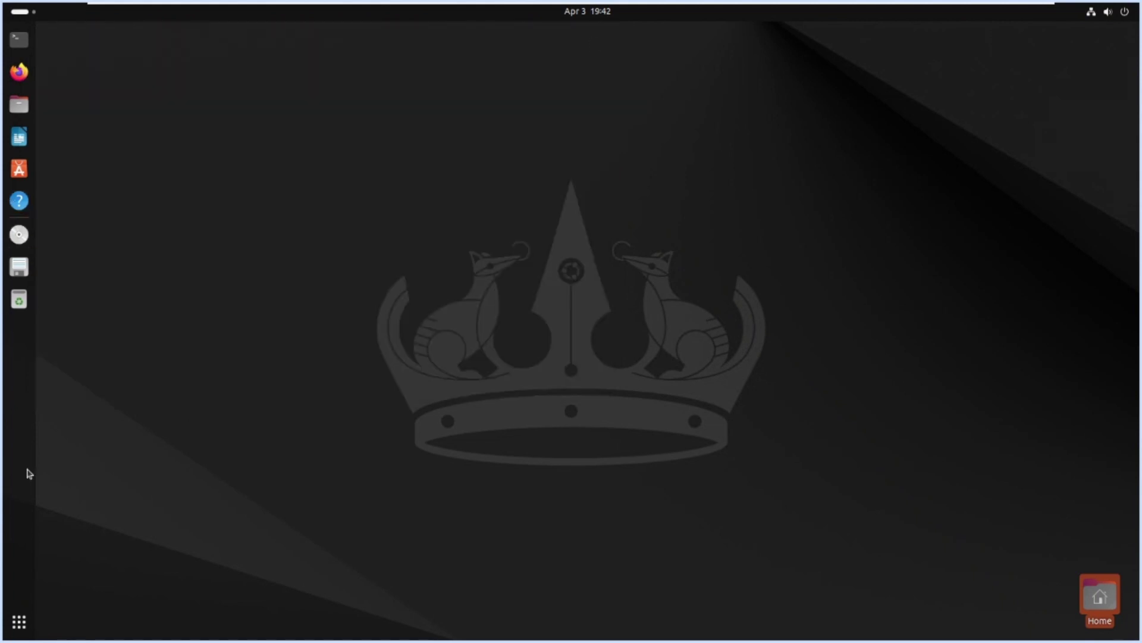
pyautogui.click(19, 621)
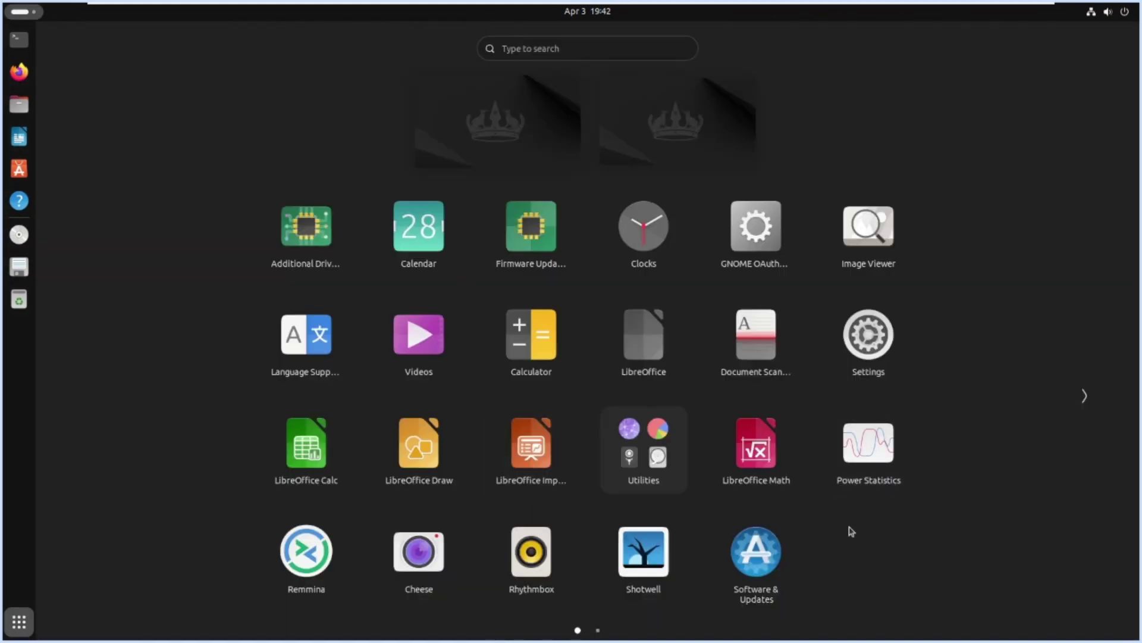
pyautogui.click(760, 562)
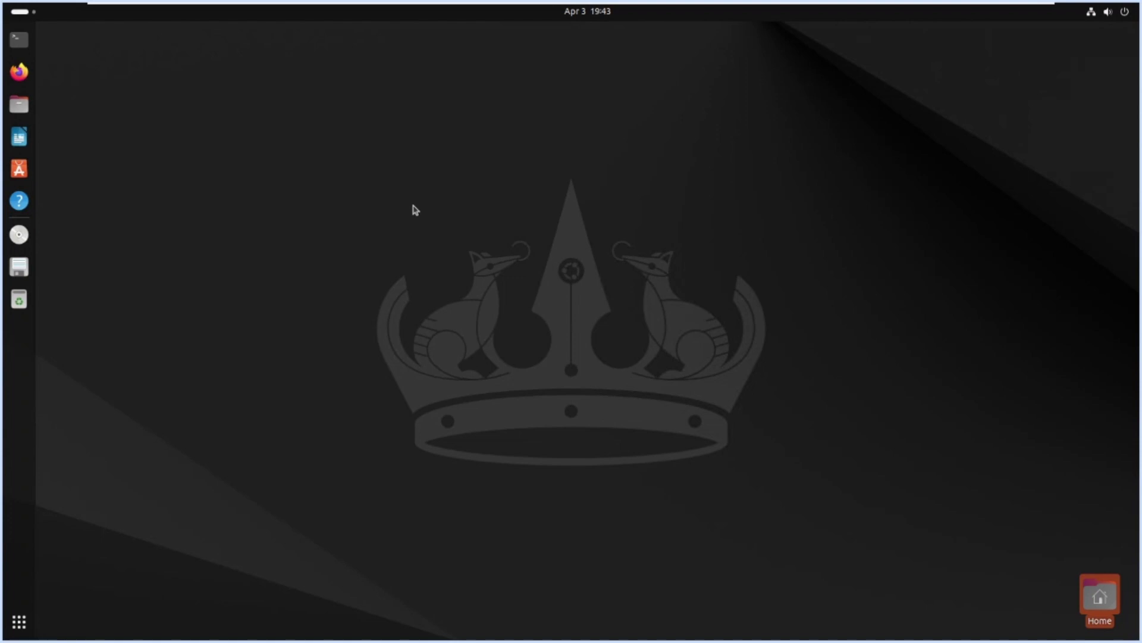
# Step: Reopen Settings from the app grid and force-quit it when it hangs
pyautogui.click(18, 621)
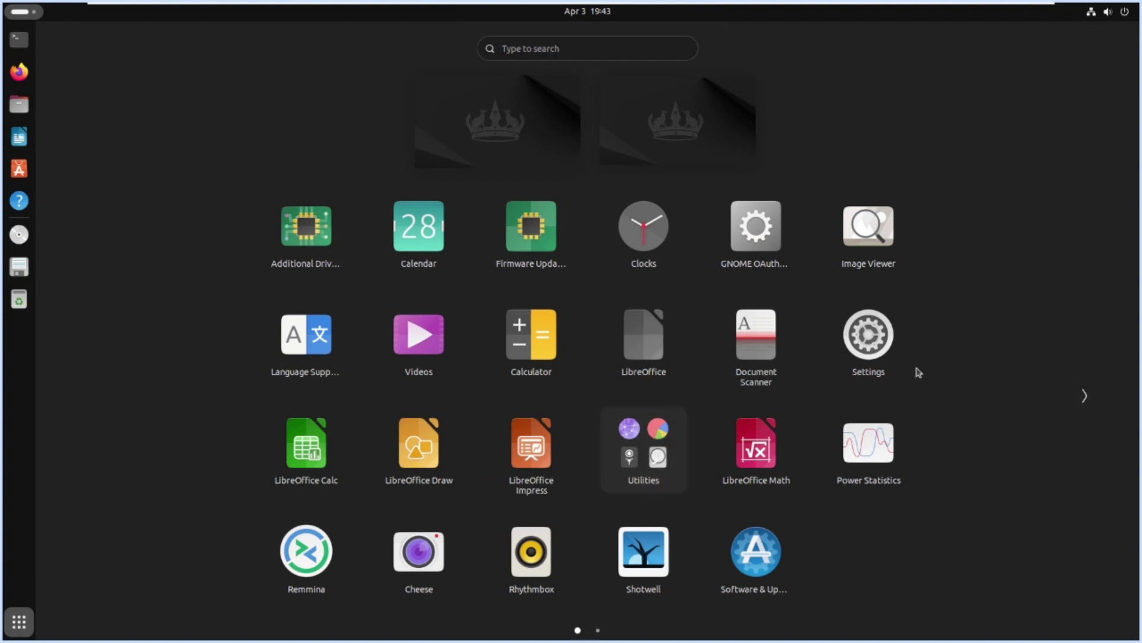
pyautogui.click(881, 361)
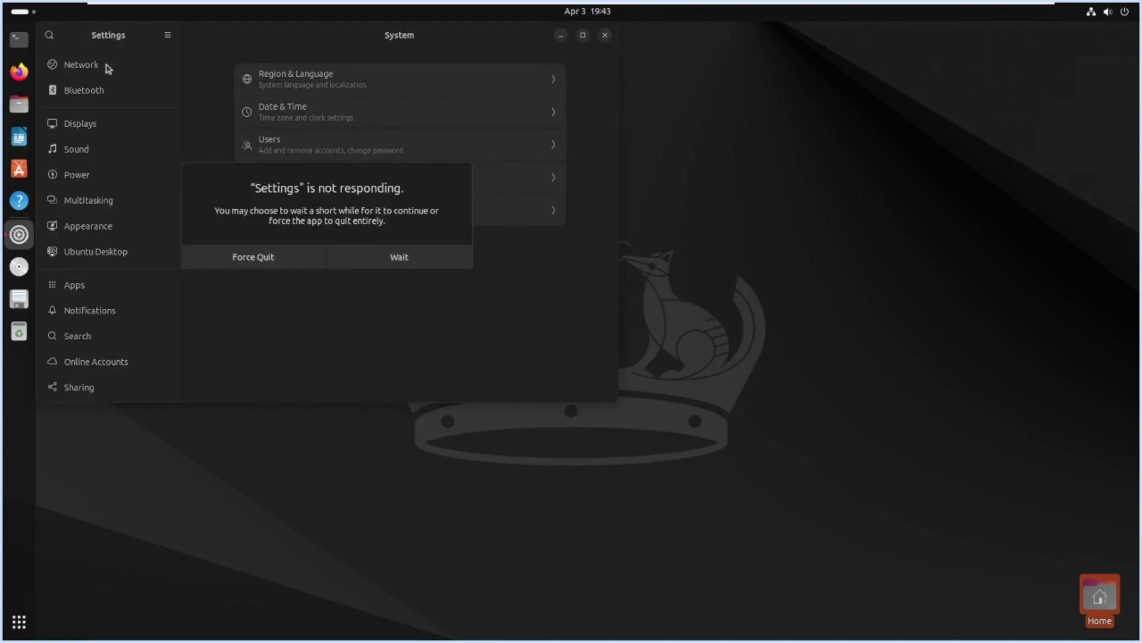
pyautogui.click(284, 255)
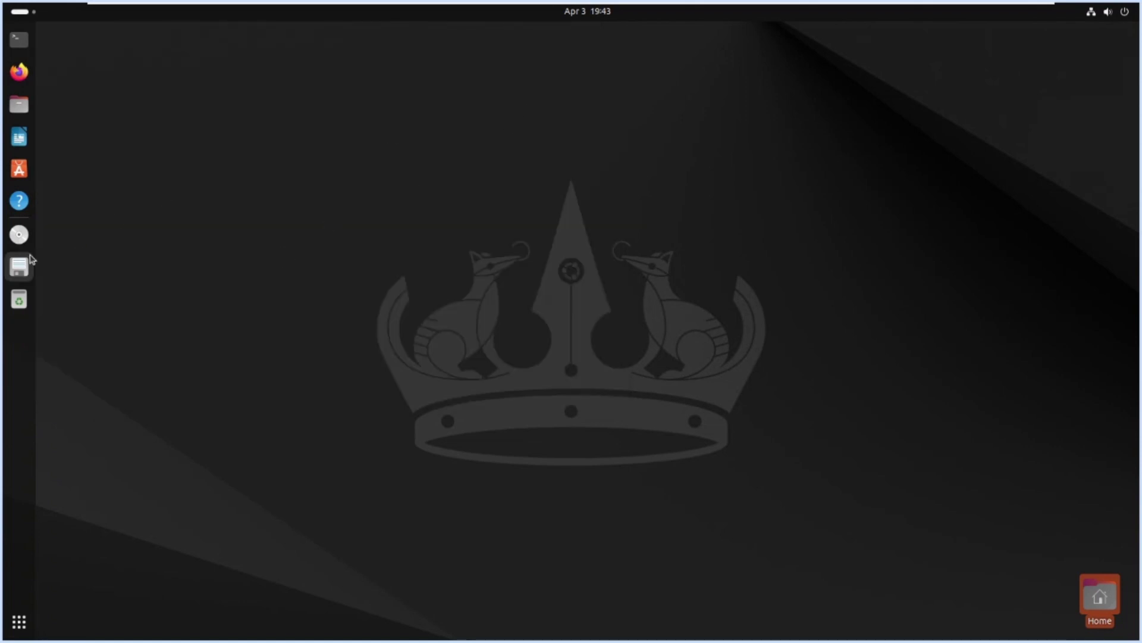
# Step: Launch Text Editor from the app grid and type 'Hi This is a notepad.'
pyautogui.click(7, 629)
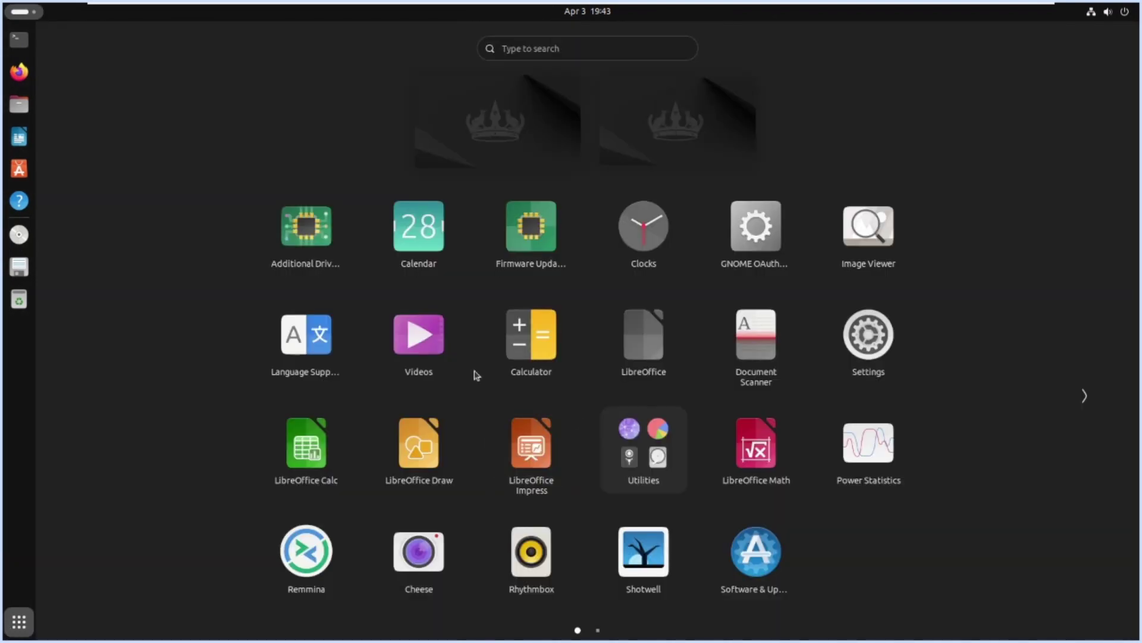
pyautogui.scroll(-1, 476, 375)
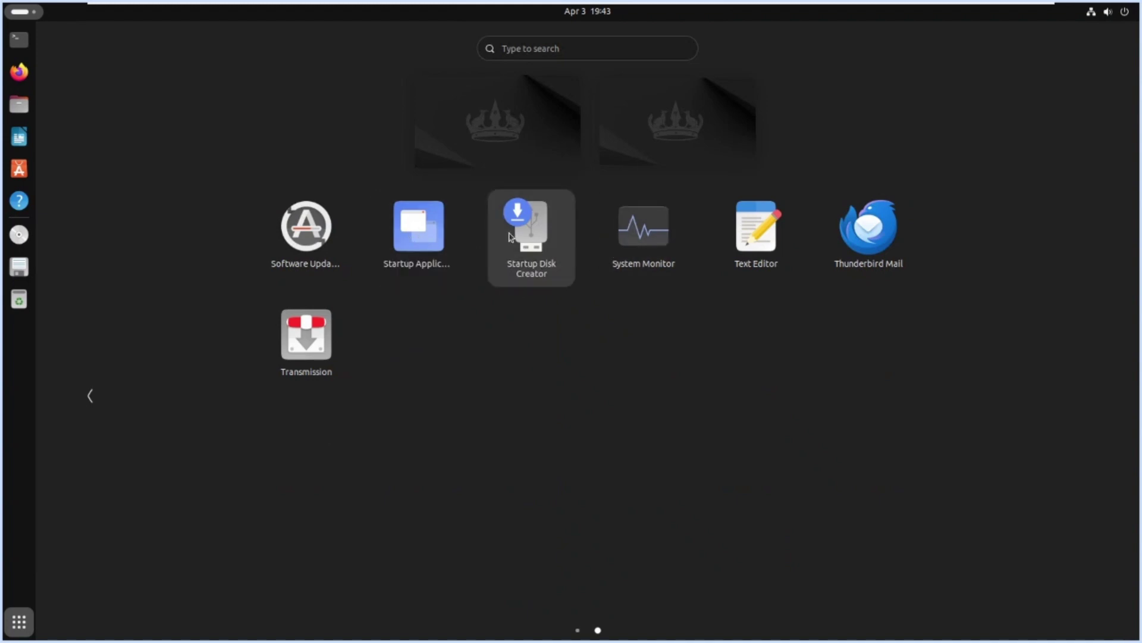
pyautogui.click(752, 244)
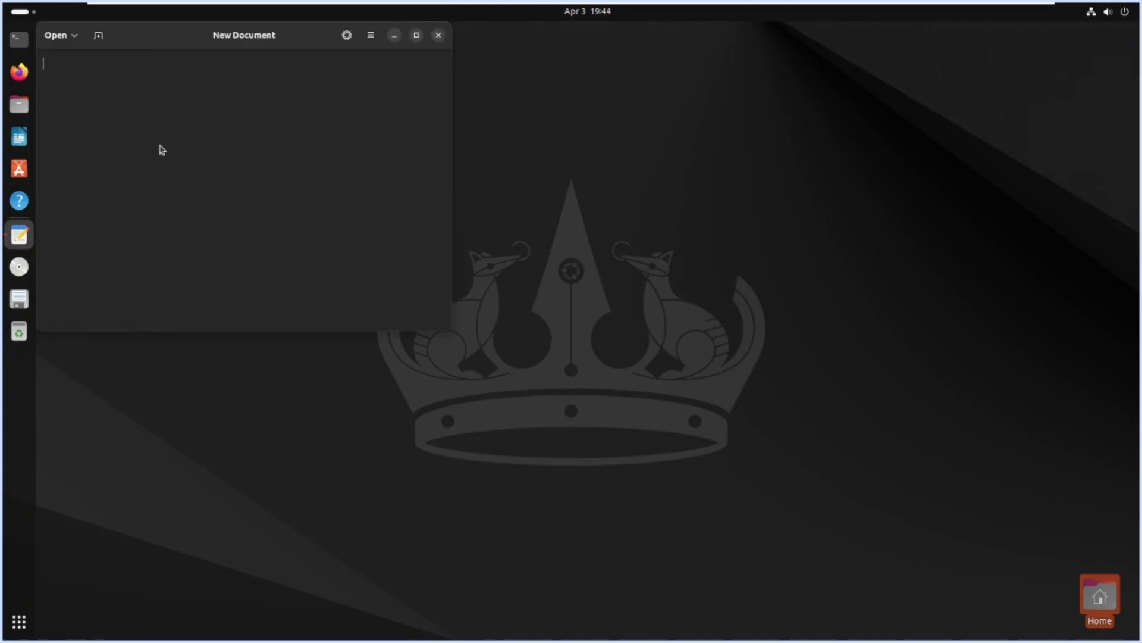
pyautogui.write('Hi This ')
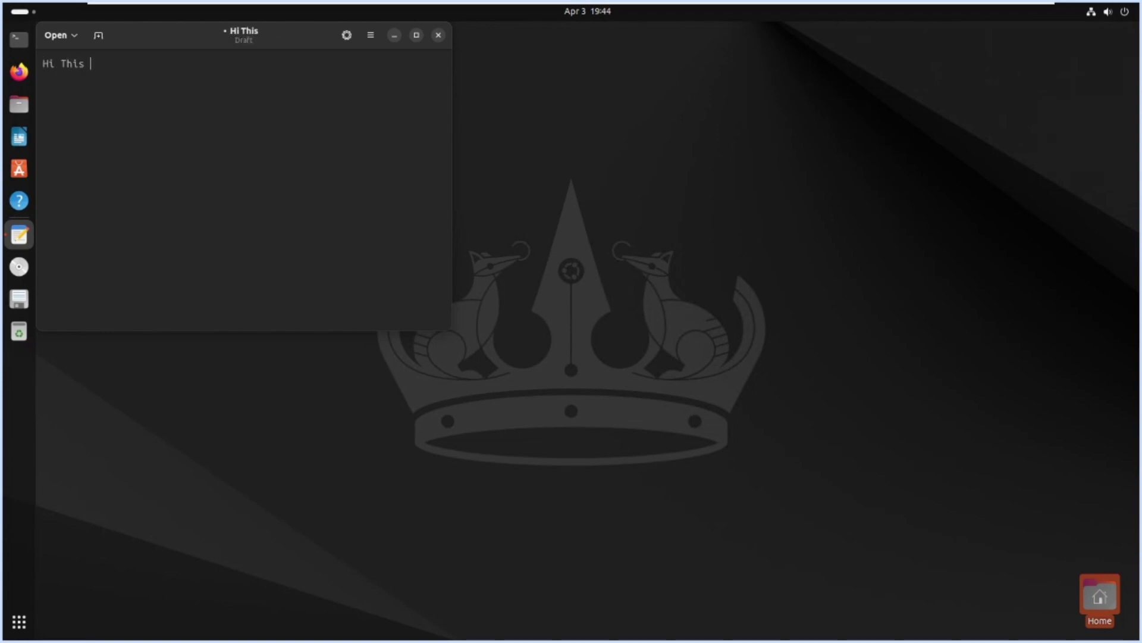
pyautogui.write('is a notepad.......')
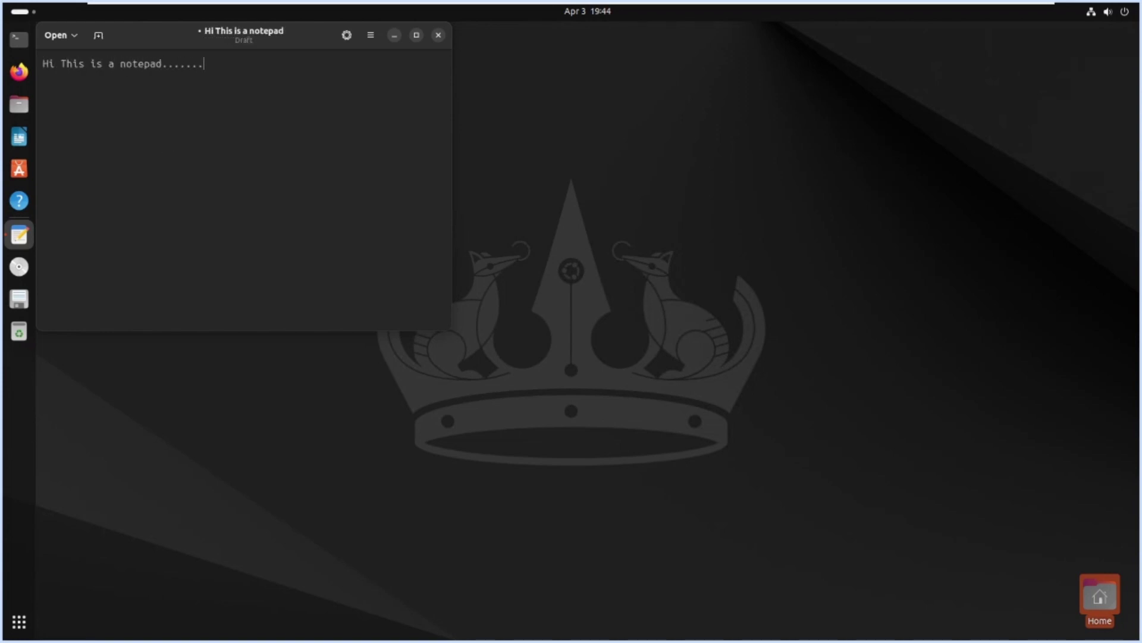
# Step: Close the editor window, discarding the unsaved draft
pyautogui.click(346, 36)
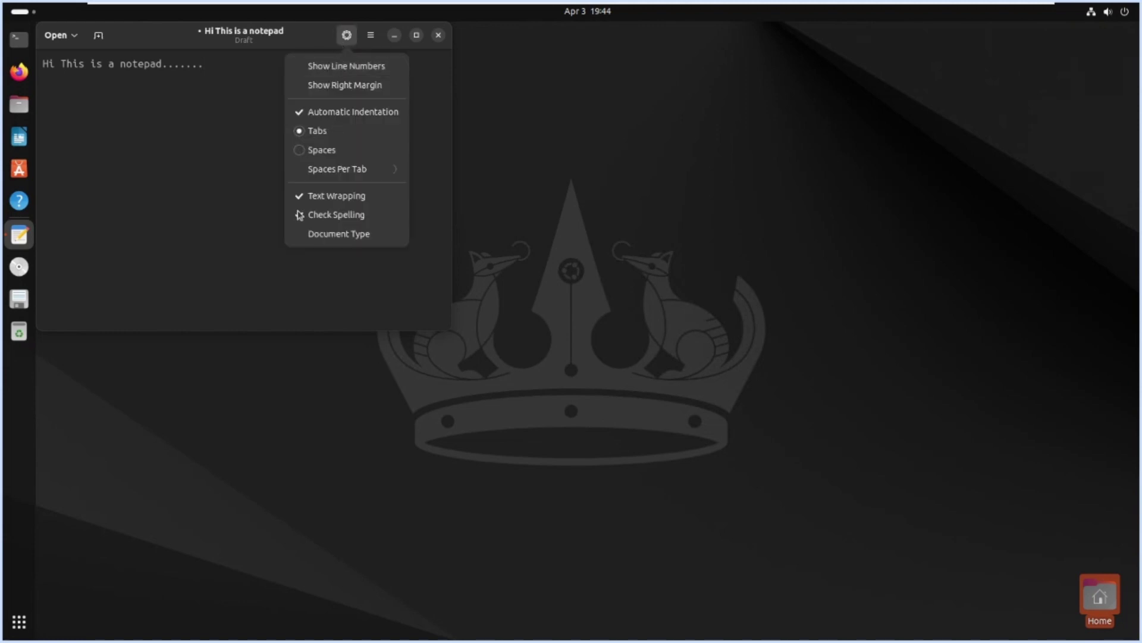
pyautogui.click(443, 41)
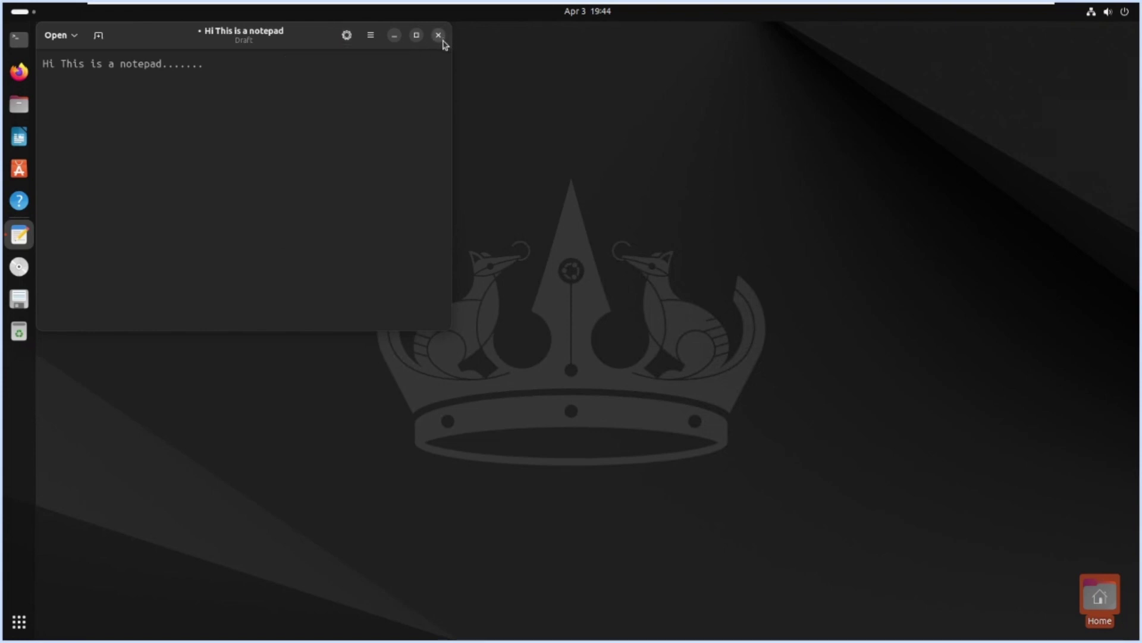
pyautogui.click(439, 36)
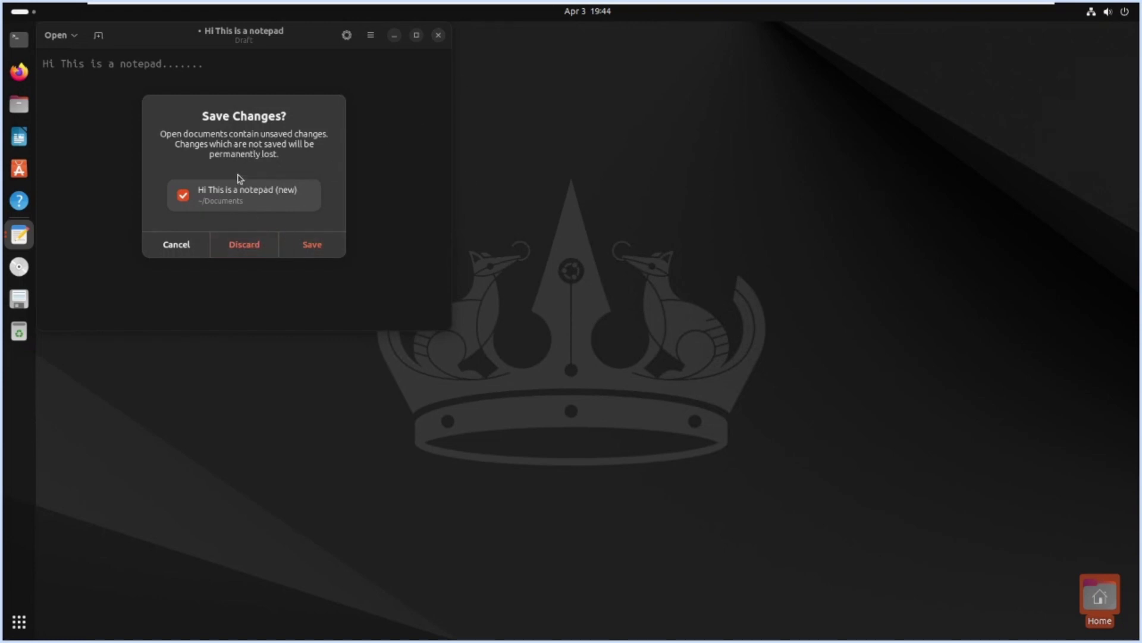
pyautogui.click(238, 256)
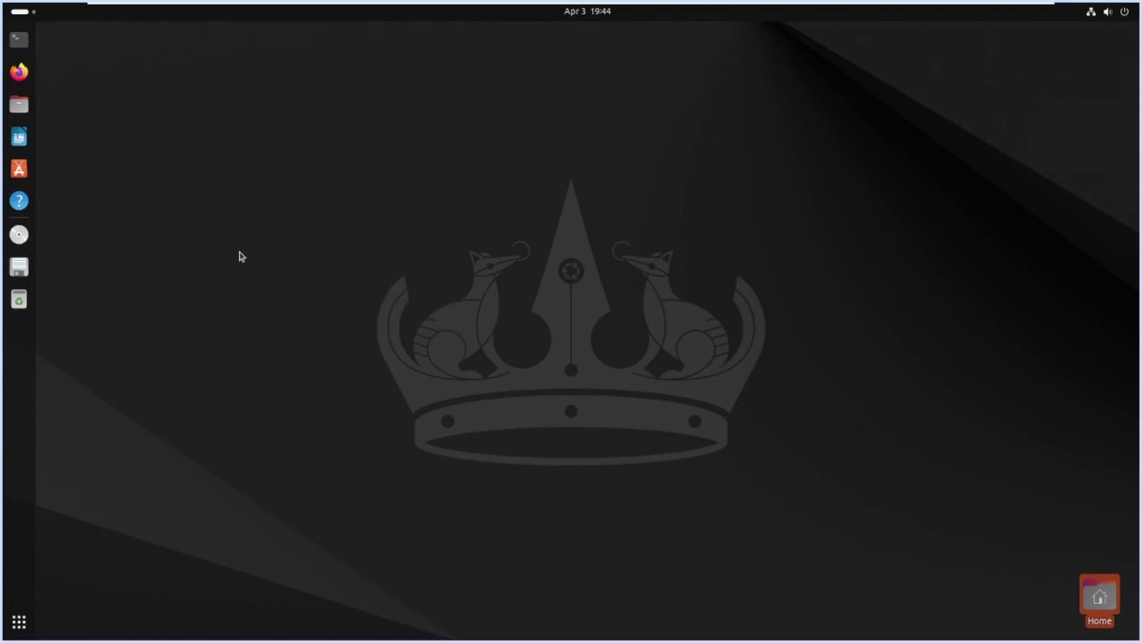
pyautogui.click(1091, 13)
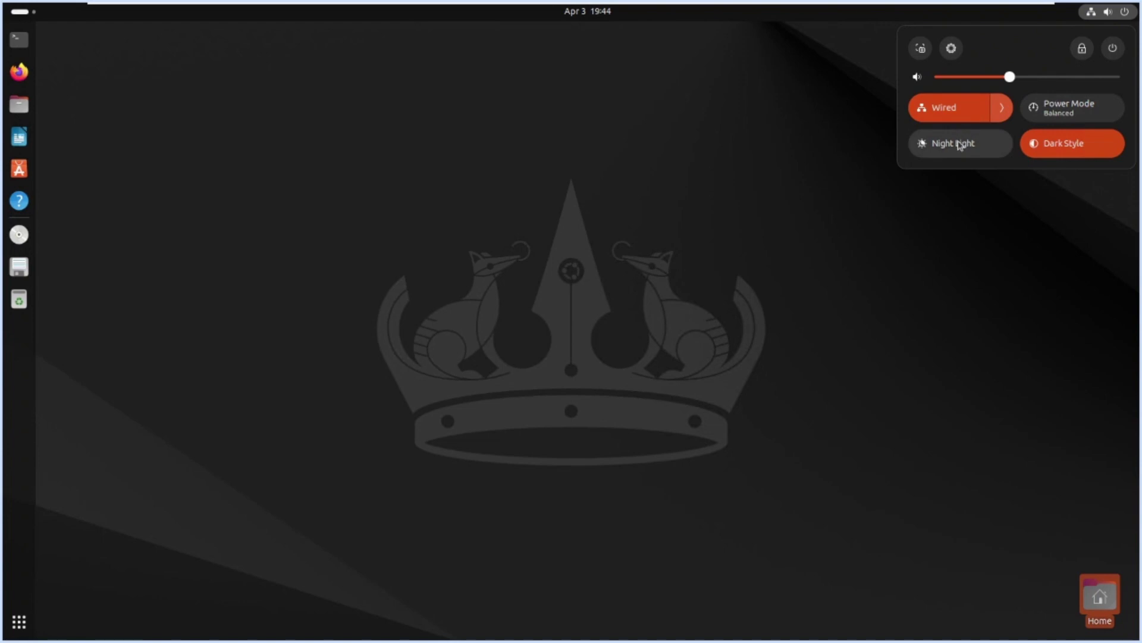
pyautogui.click(901, 434)
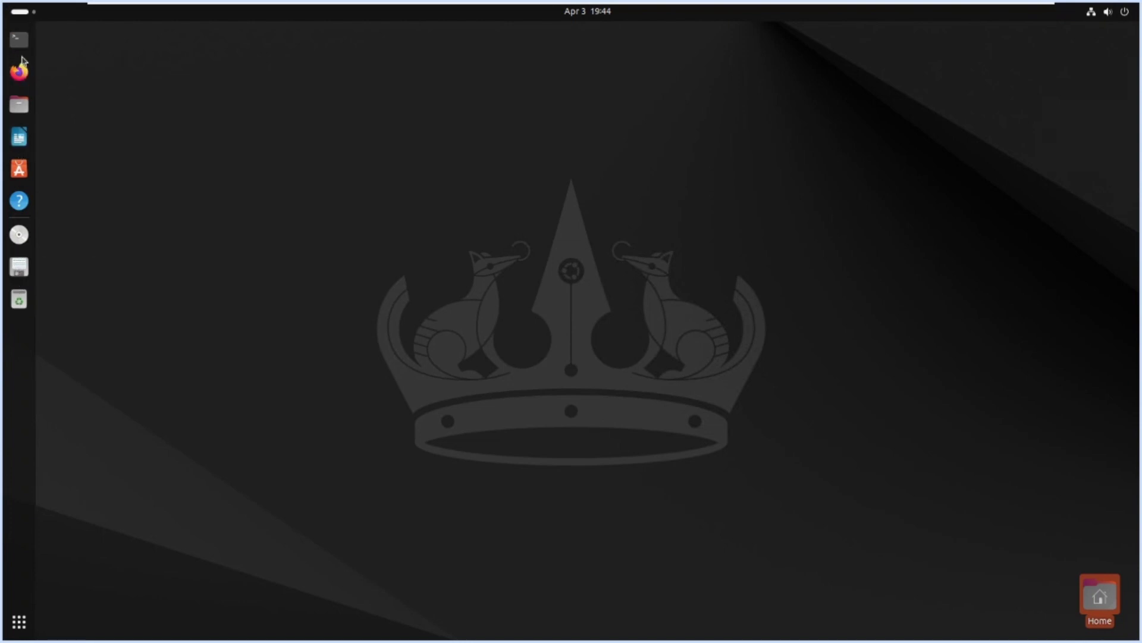
# Step: Open the Activities overview and show the full app grid, browsing both pages
pyautogui.click(28, 11)
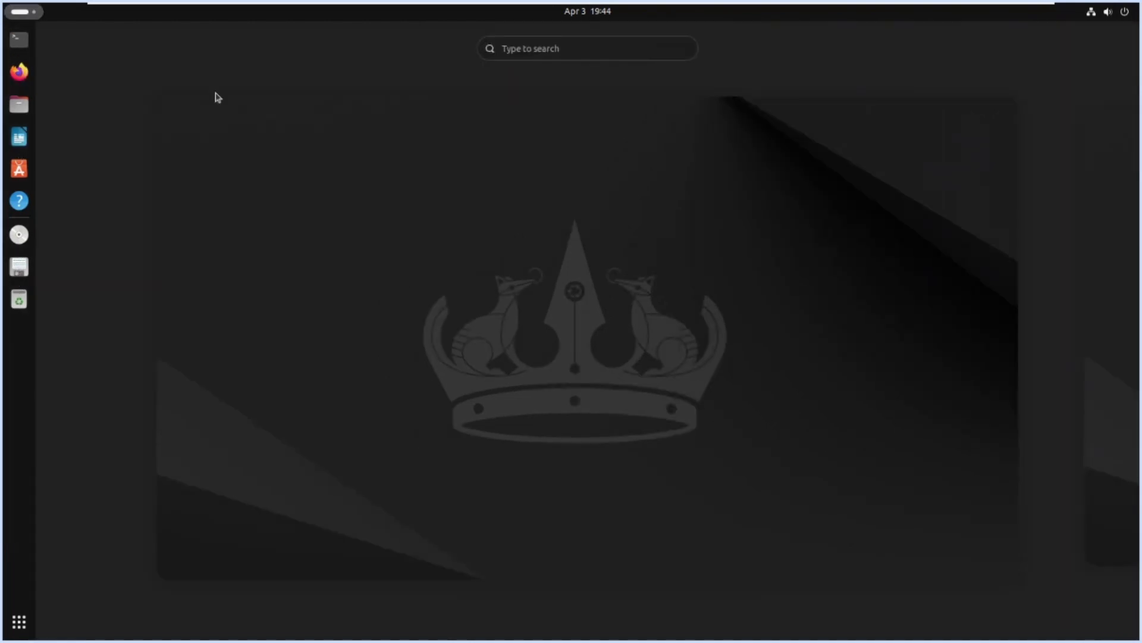
pyautogui.scroll(-1, 952, 474)
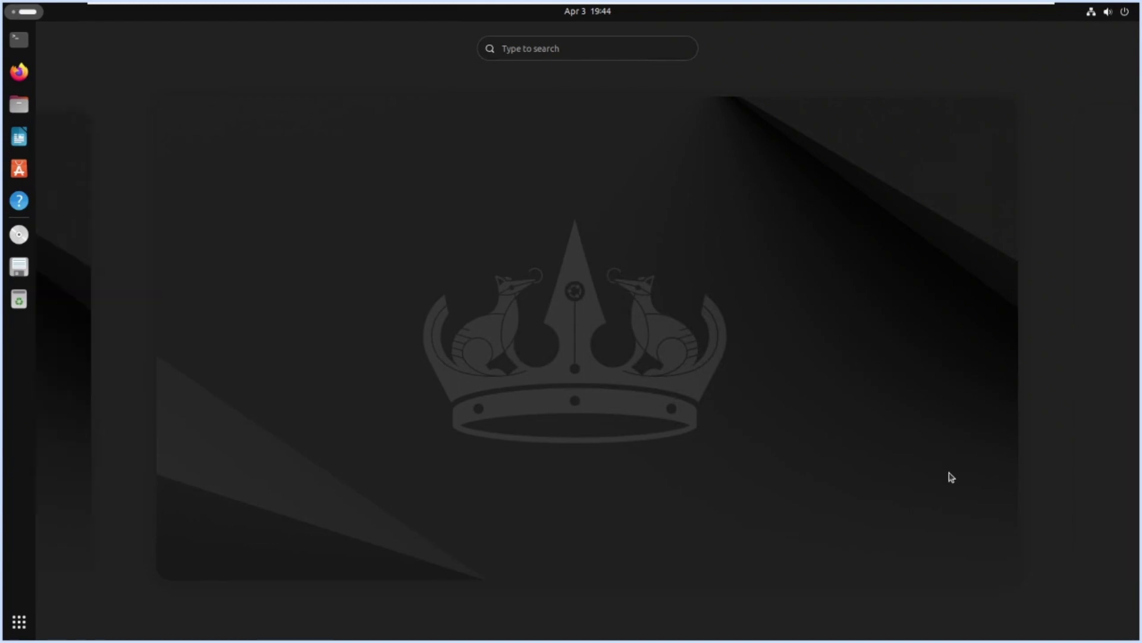
pyautogui.scroll(1, 862, 465)
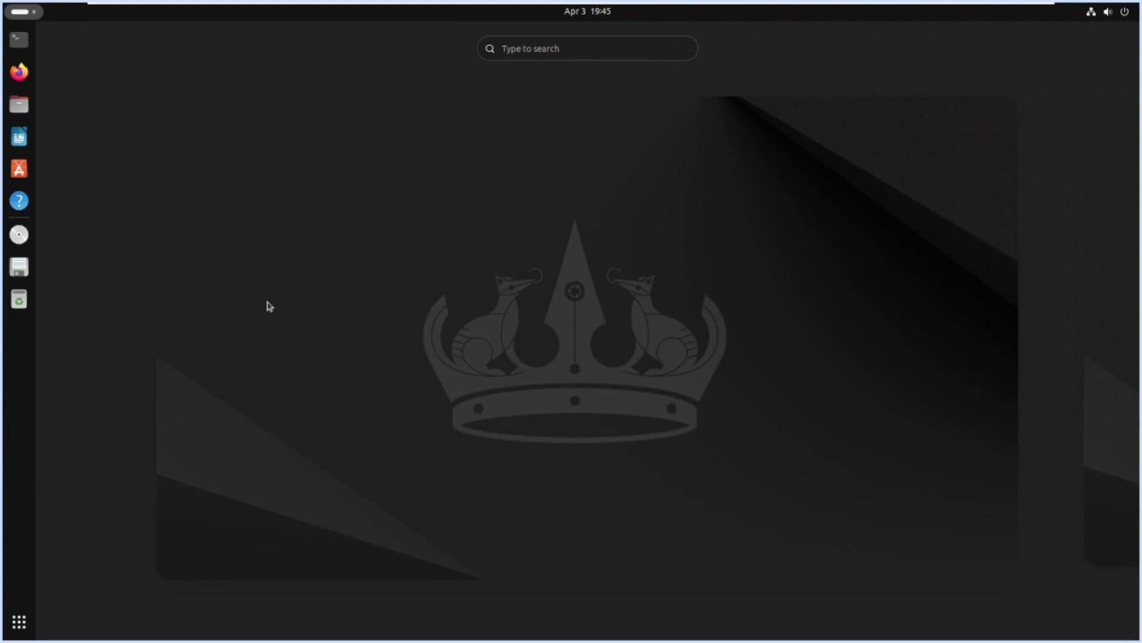
pyautogui.click(15, 632)
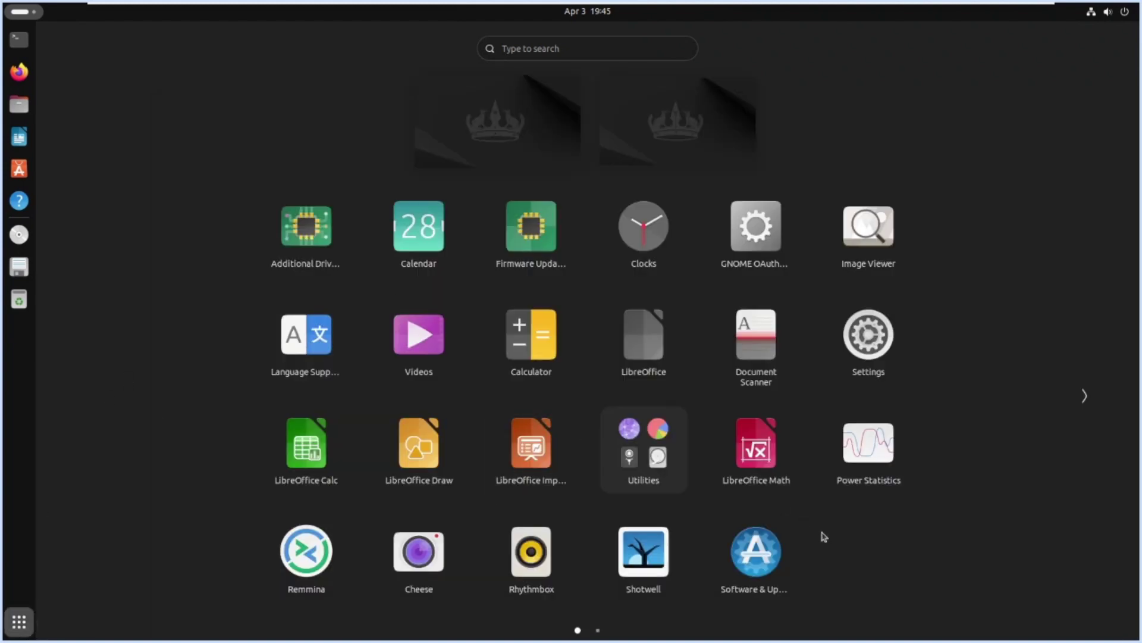
pyautogui.scroll(-1, 769, 478)
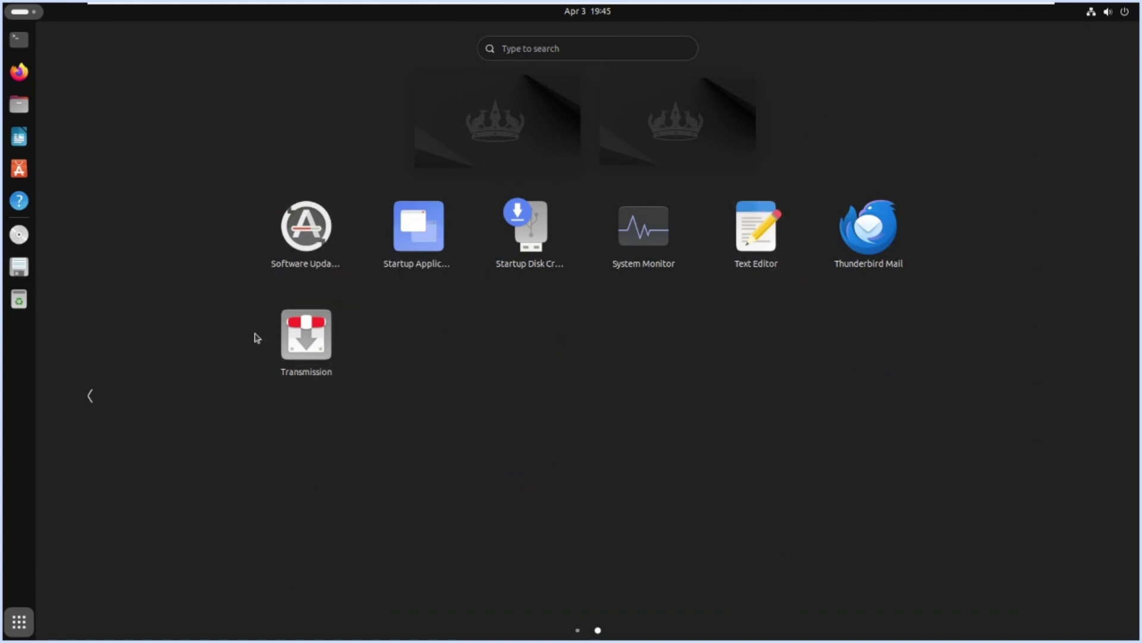
pyautogui.click(91, 399)
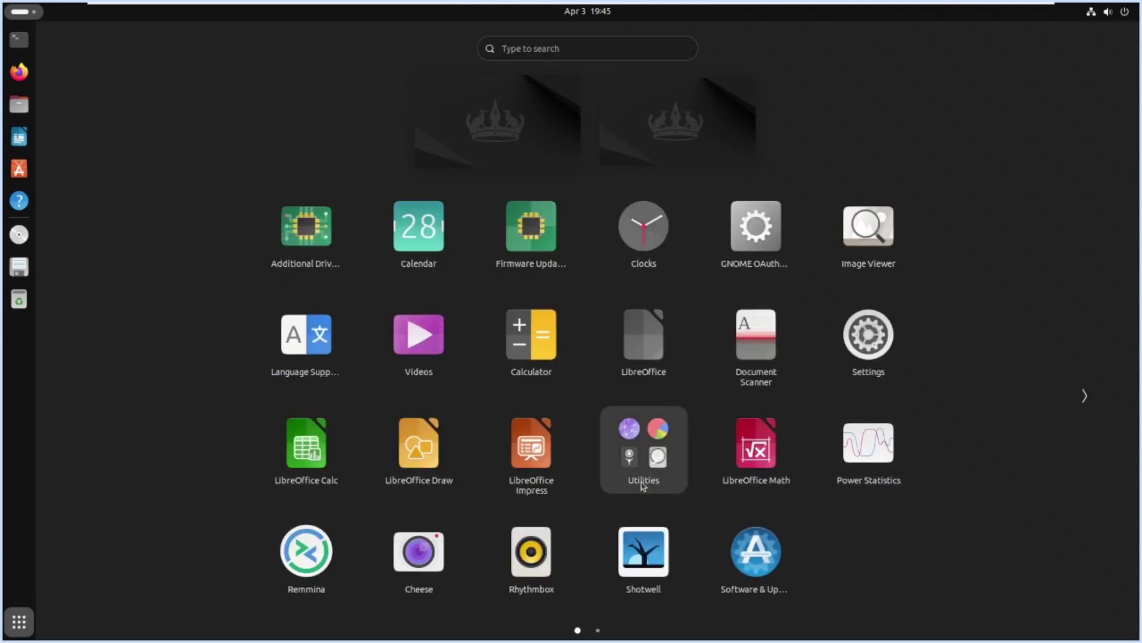
# Step: Open the Utilities folder, scroll through its apps, and close it again
pyautogui.click(610, 463)
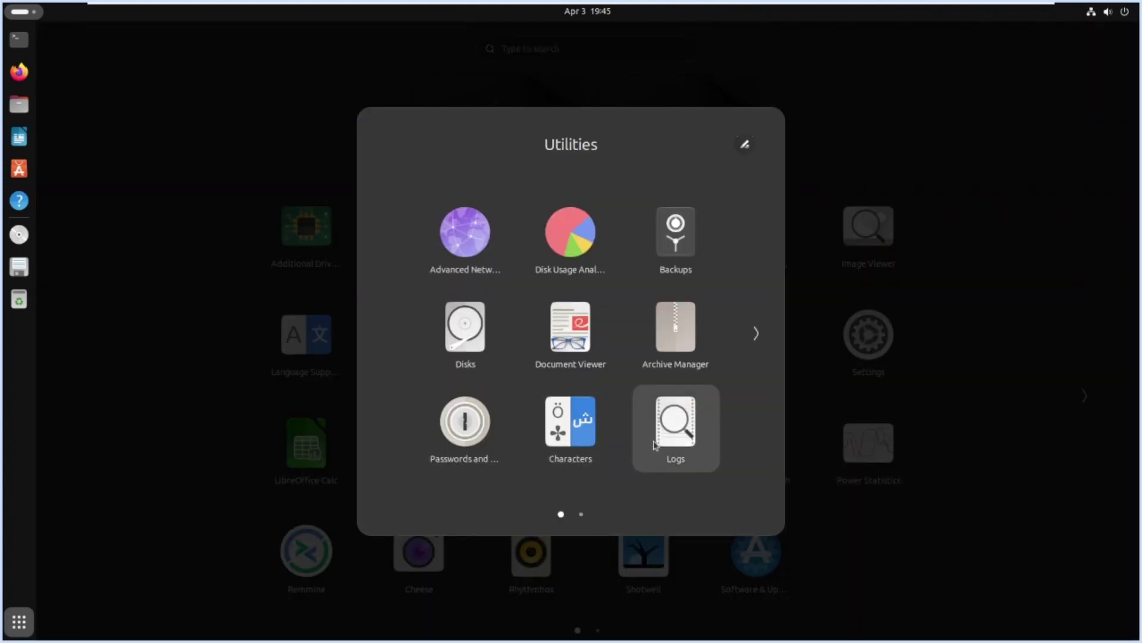
pyautogui.scroll(-1, 673, 319)
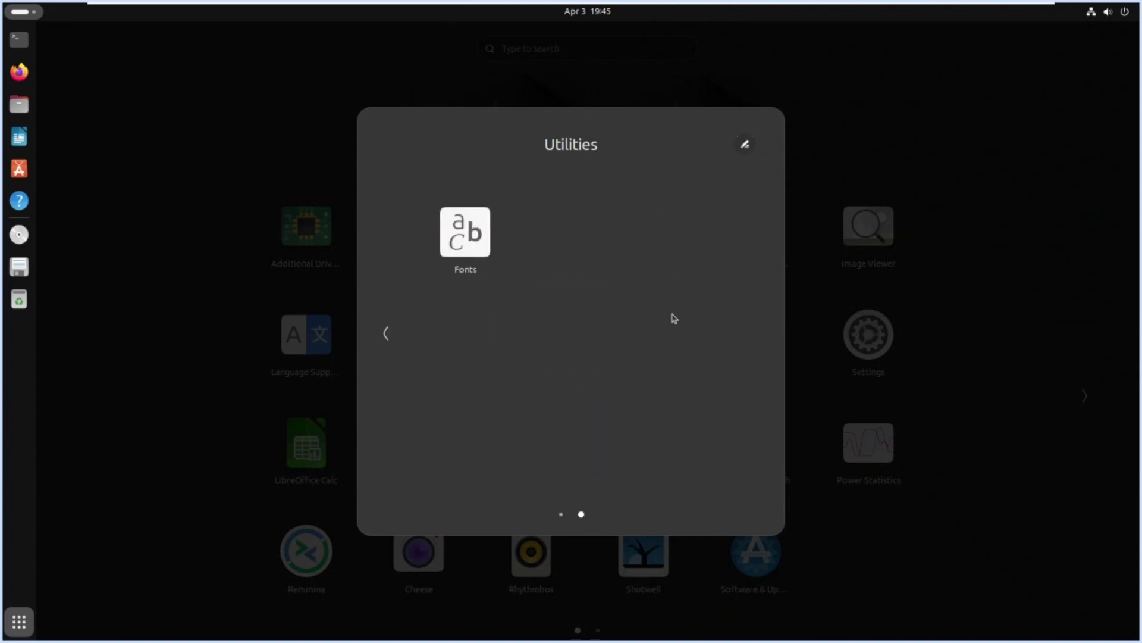
pyautogui.scroll(1, 607, 339)
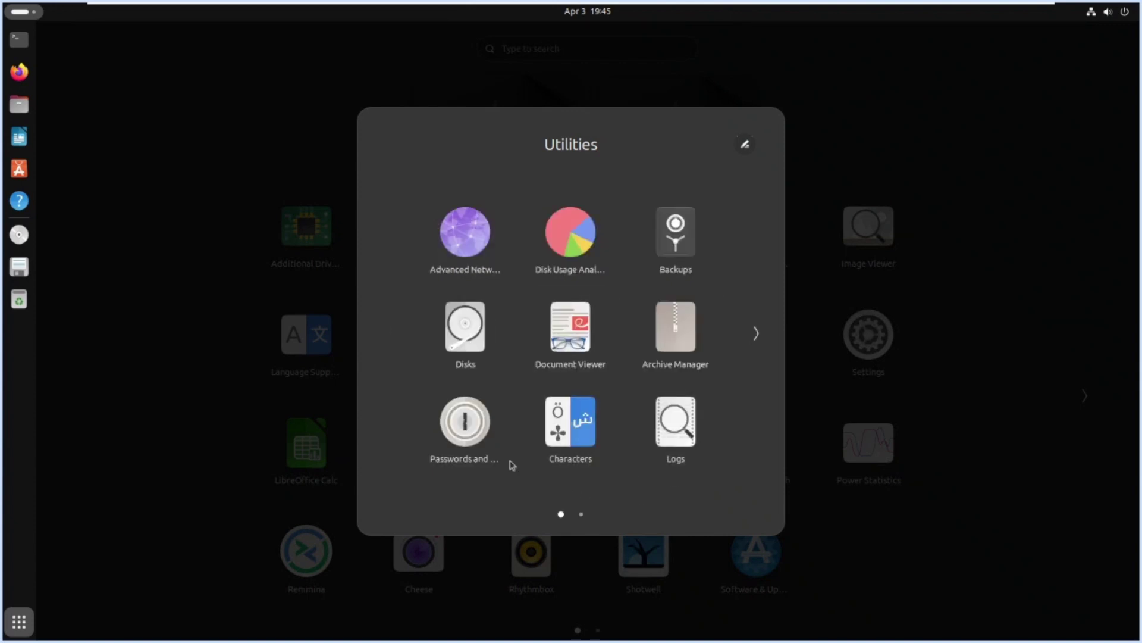
pyautogui.click(978, 132)
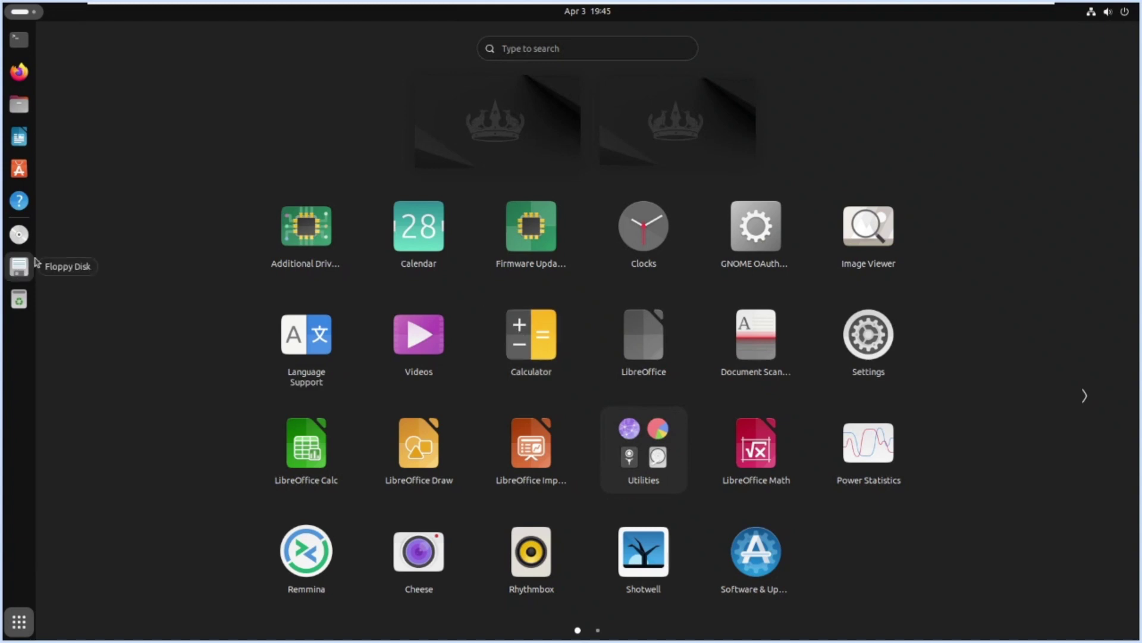
# Step: Search for 'system' in Activities and launch System Monitor from the results
pyautogui.click(539, 52)
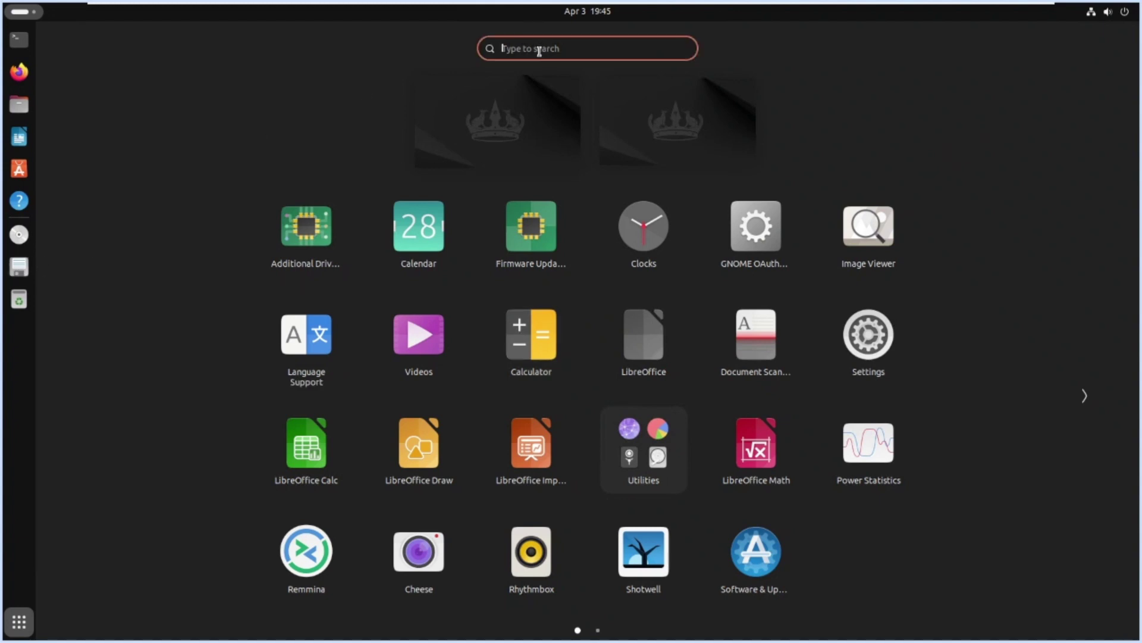
pyautogui.write('about')
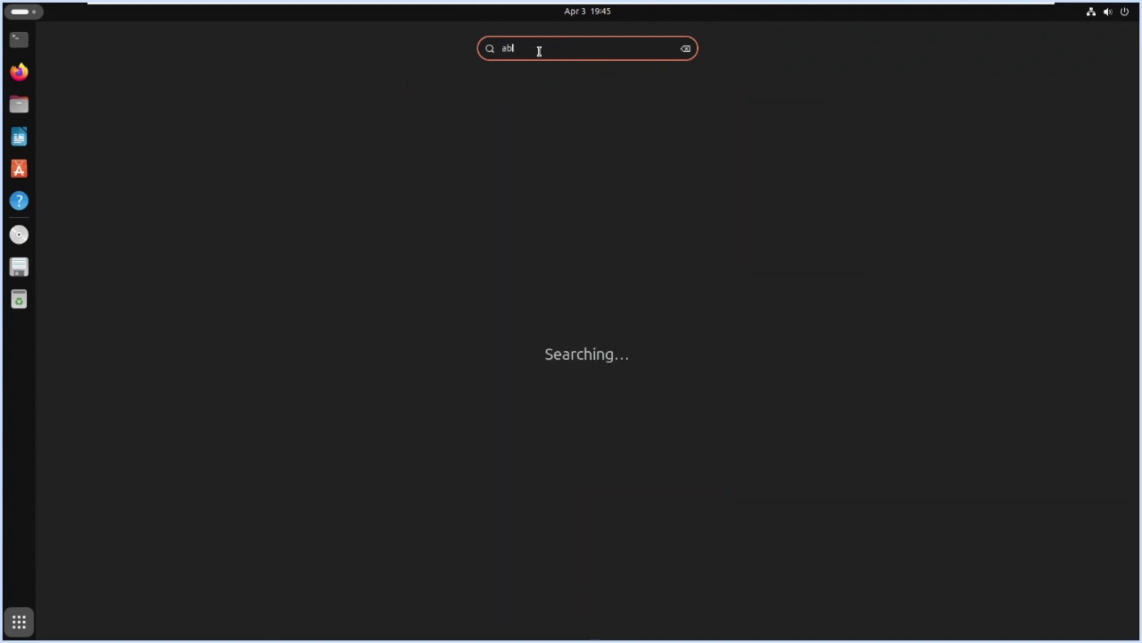
pyautogui.press('Escape')
pyautogui.write('system')
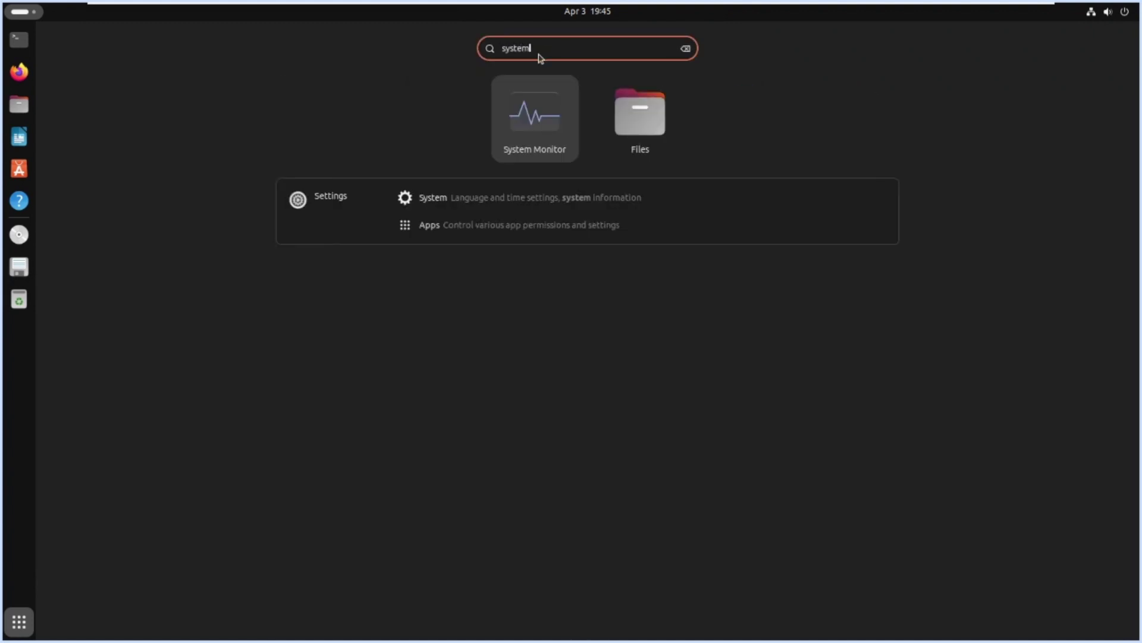
pyautogui.click(543, 125)
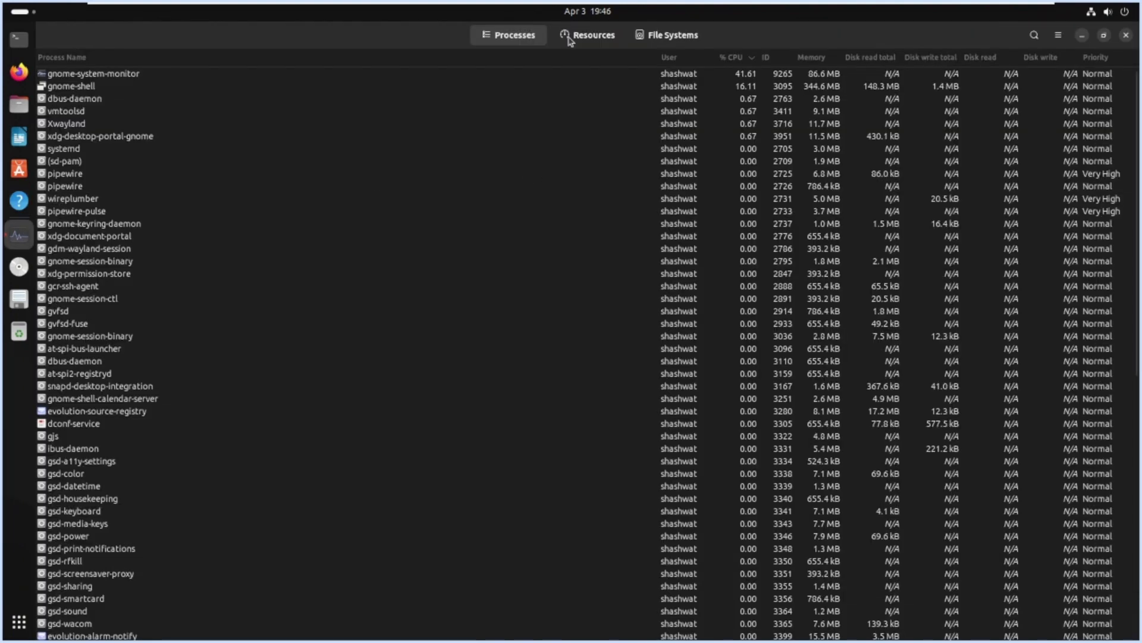
# Step: View System Monitor's About details (version 46.beta), then quit System Monitor
pyautogui.click(1059, 36)
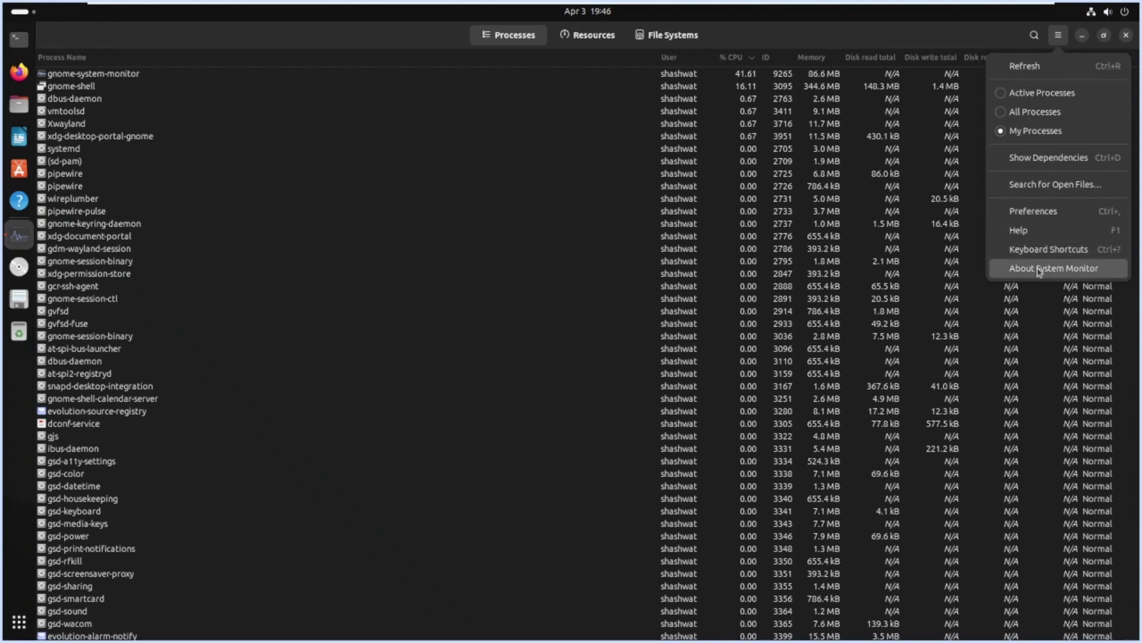
pyautogui.press('Escape')
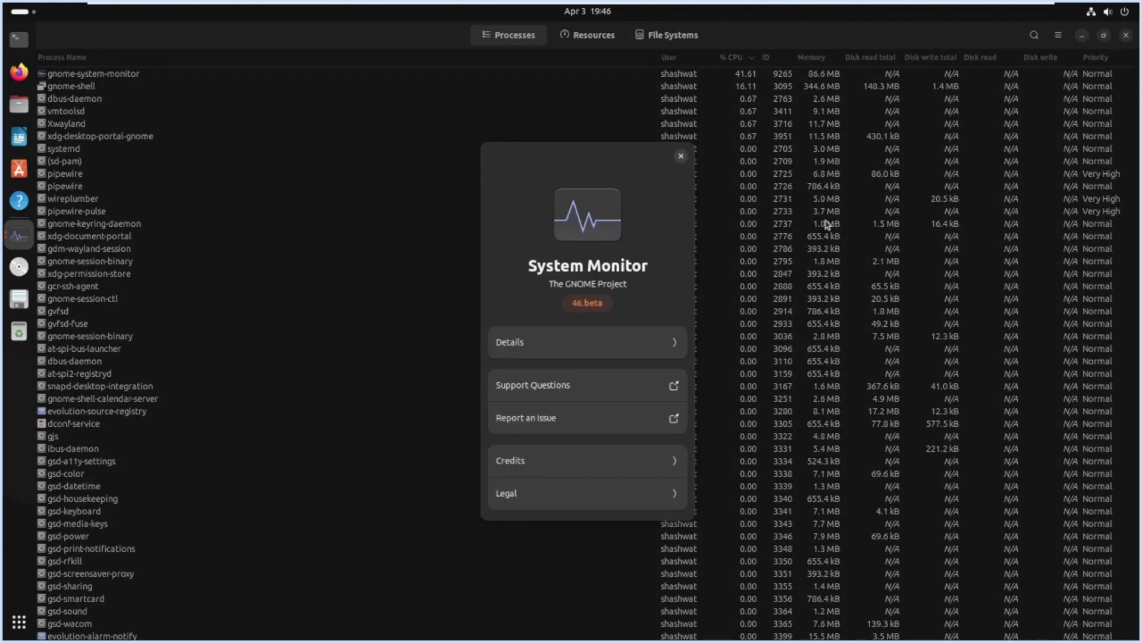
pyautogui.click(574, 335)
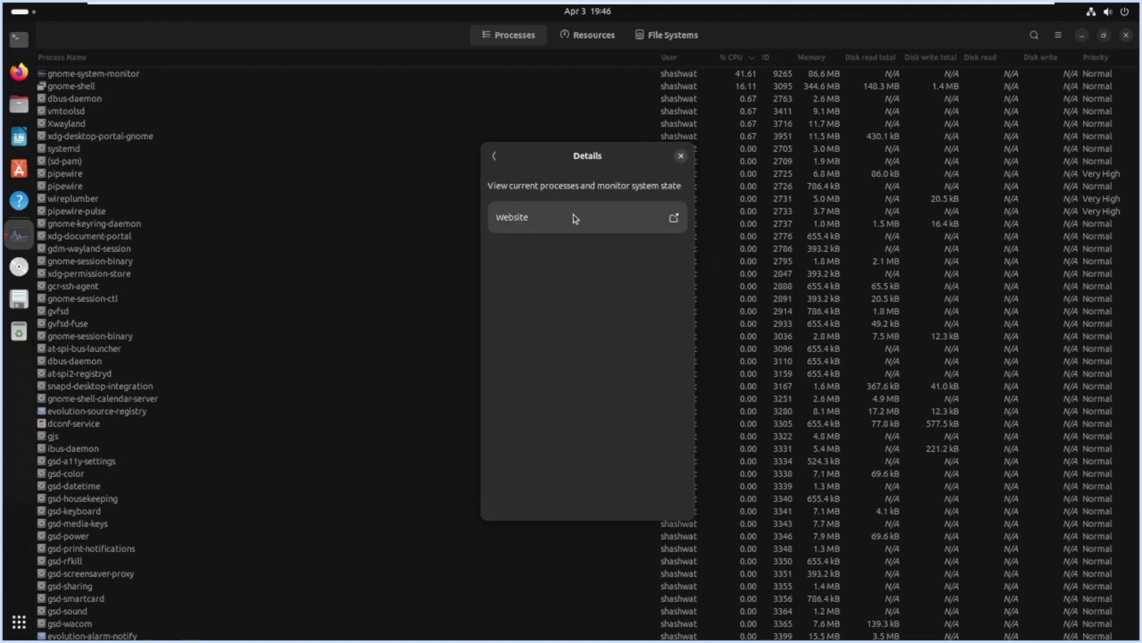
pyautogui.click(494, 157)
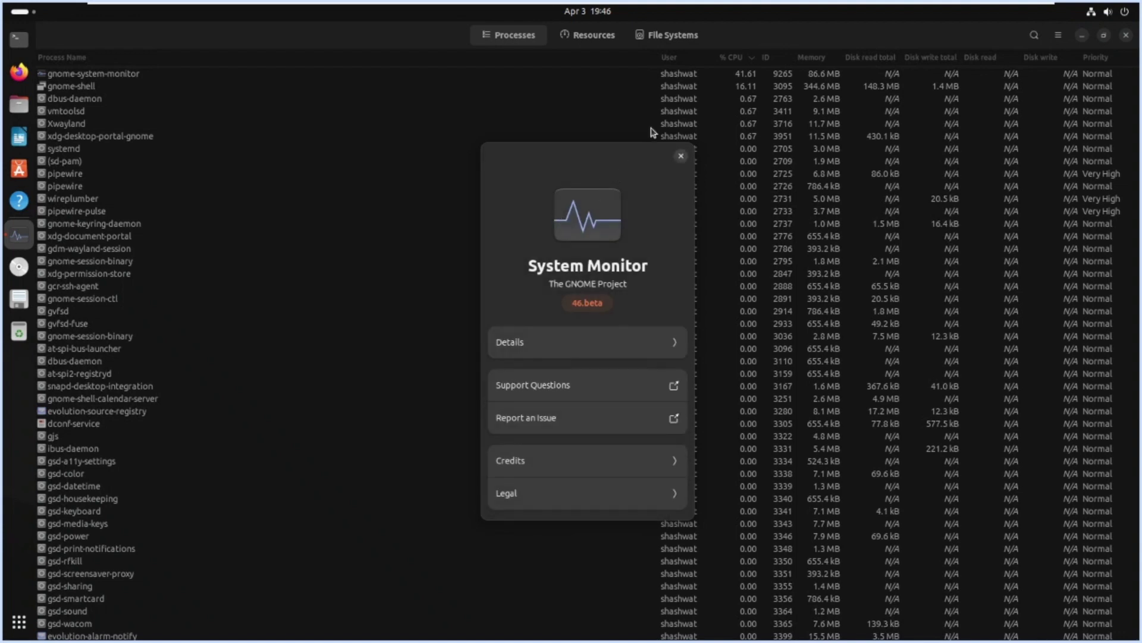
pyautogui.click(681, 157)
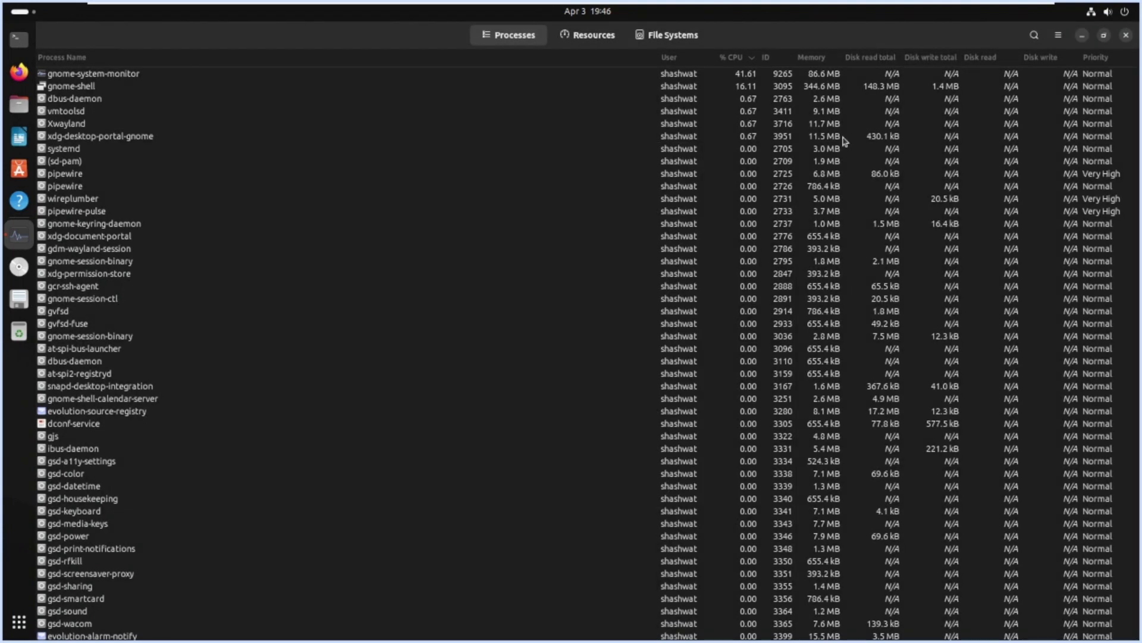
pyautogui.click(1127, 35)
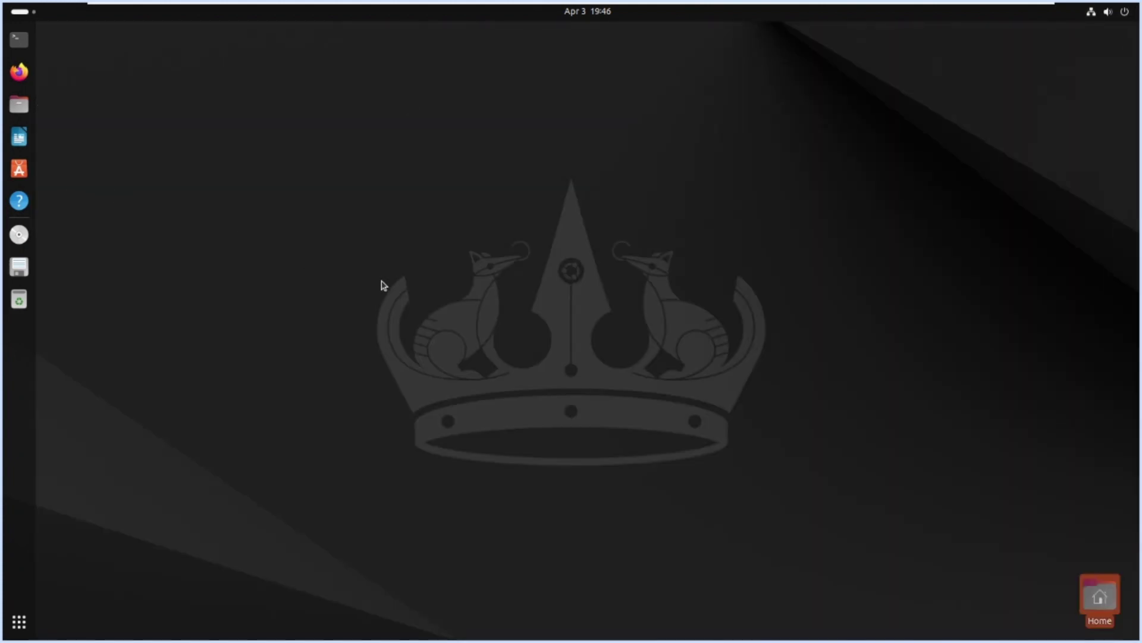
# Step: Open Display Settings from the desktop menu, maximize it, then go via Privacy & Security to System
pyautogui.rightClick(359, 193)
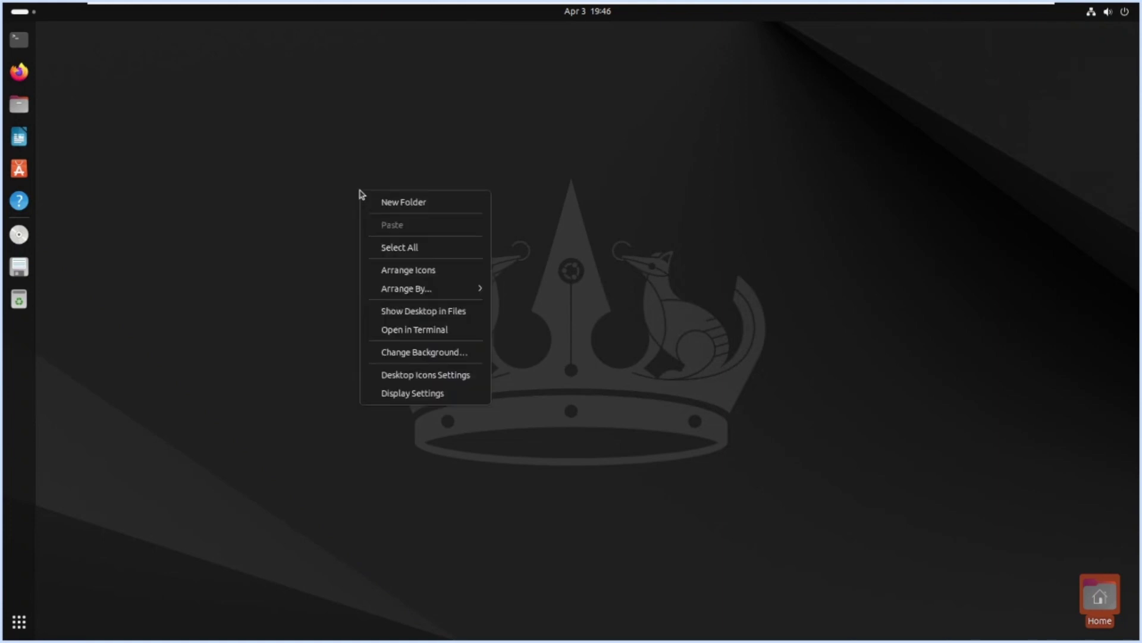
pyautogui.click(428, 395)
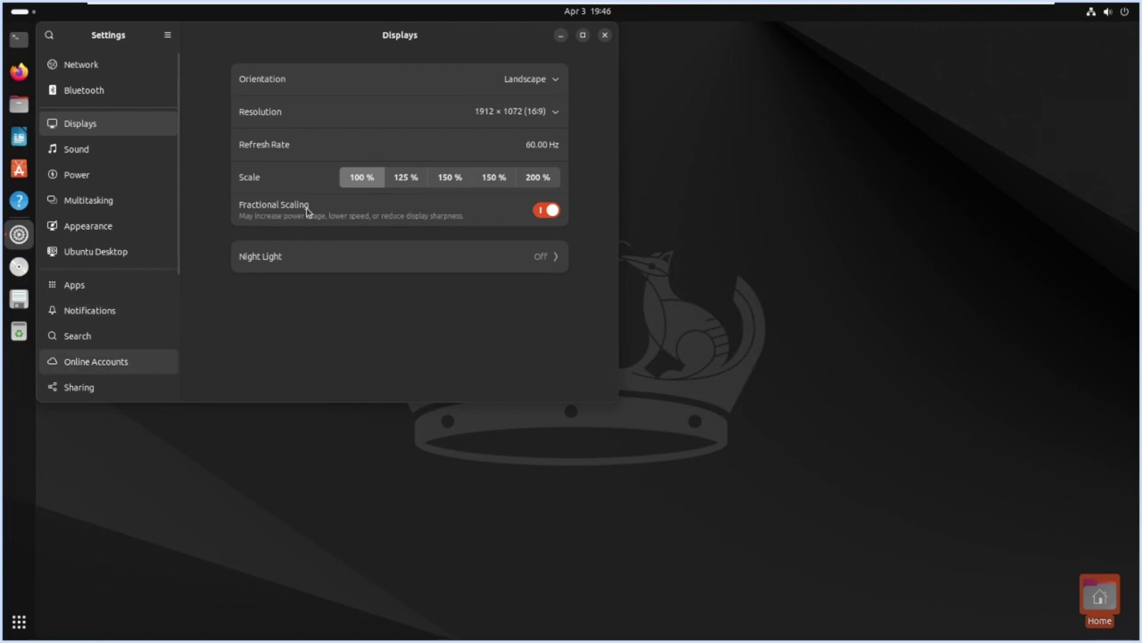
pyautogui.click(583, 36)
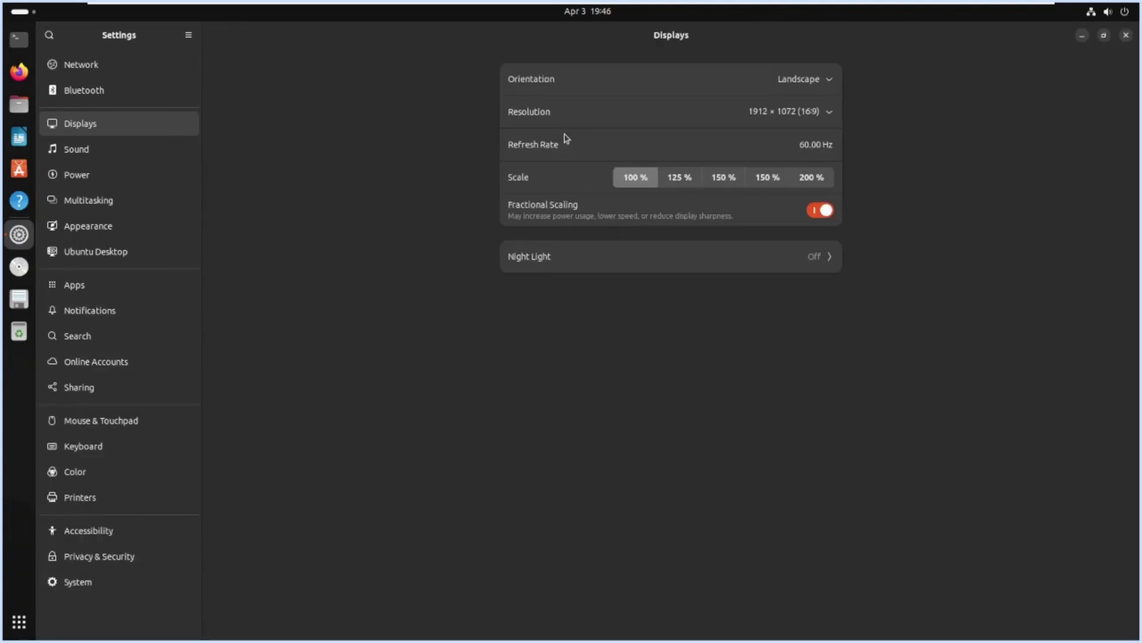
pyautogui.click(116, 564)
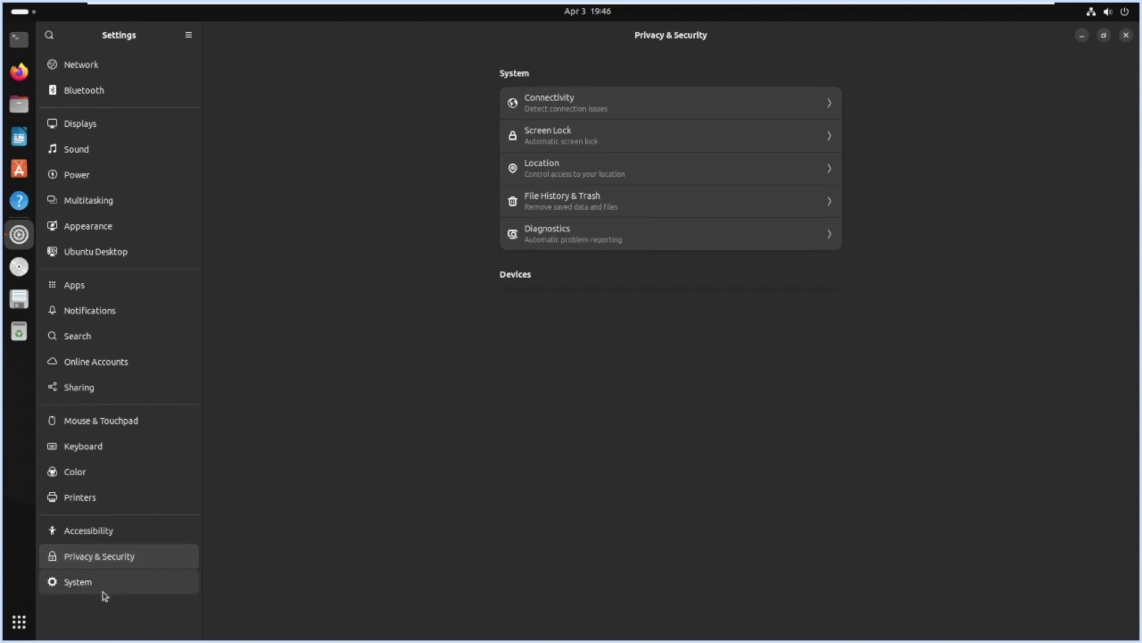
pyautogui.click(102, 591)
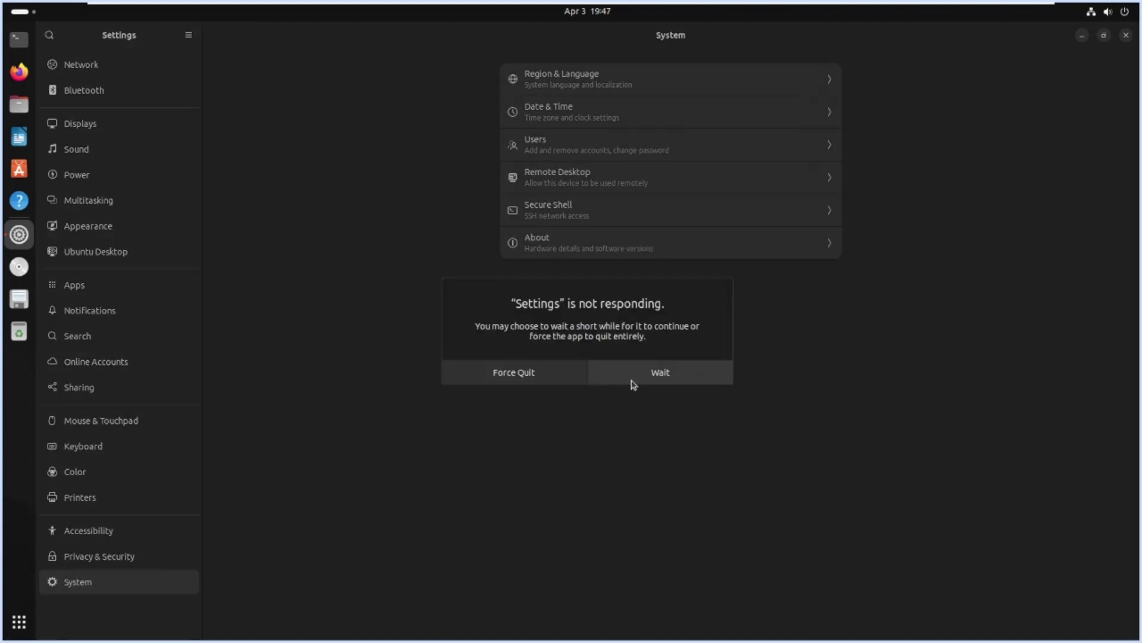
# Step: Choose Wait four times on the Settings freeze prompt, then force-quit Settings
pyautogui.click(633, 381)
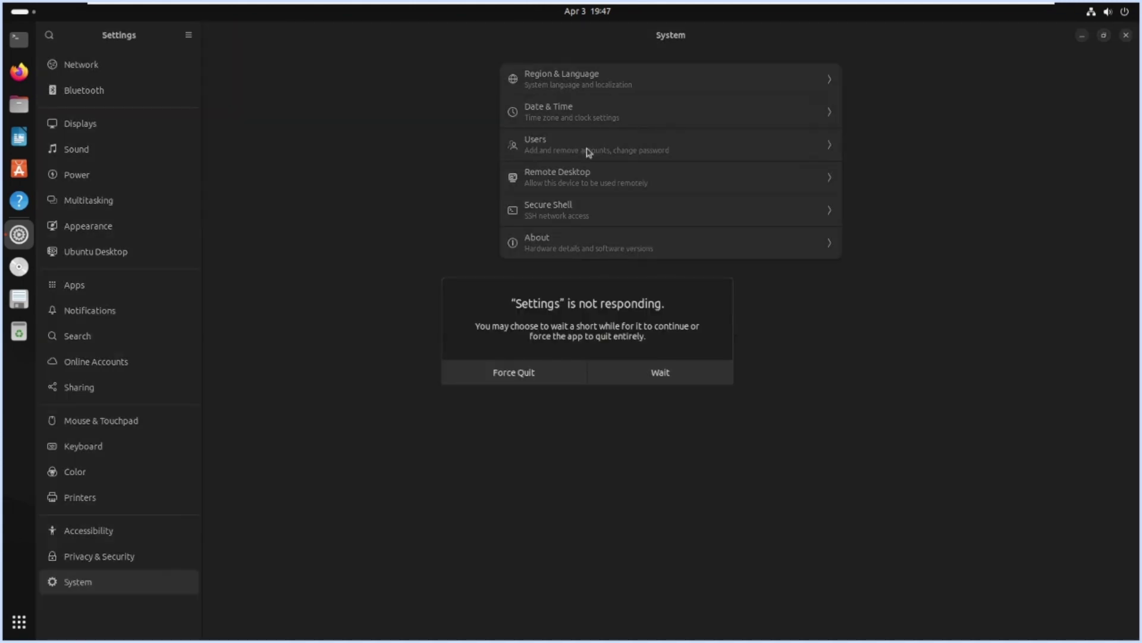
pyautogui.click(655, 382)
pyautogui.click(647, 378)
pyautogui.click(679, 381)
pyautogui.click(529, 375)
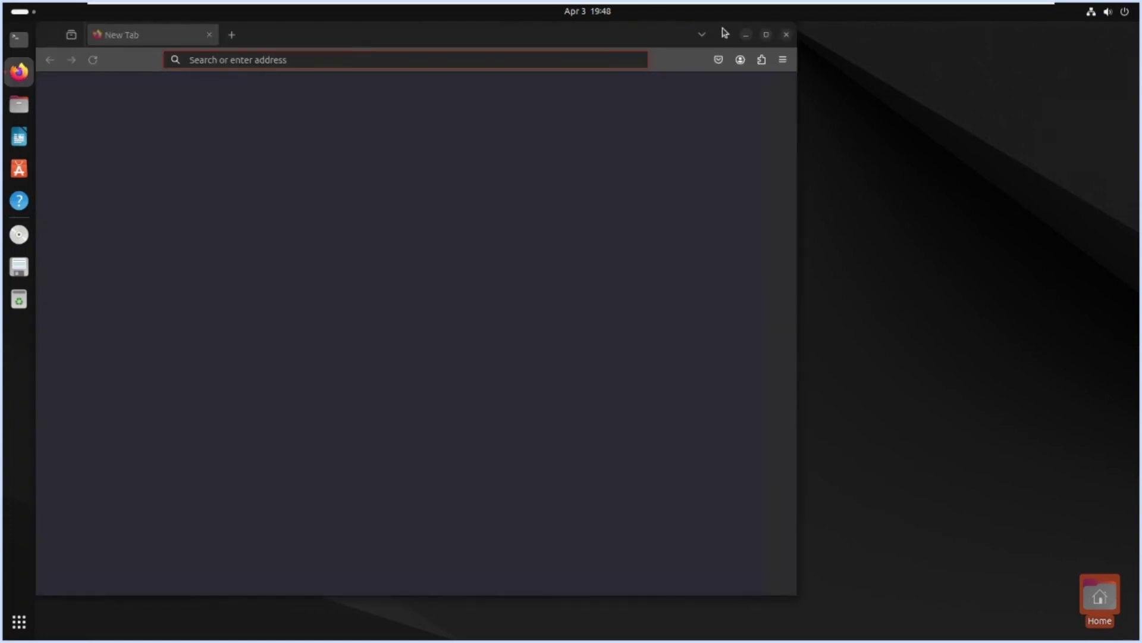
# Step: Maximize Firefox and search the web for 'features of ubuntu 24.04' from the address bar
pyautogui.click(767, 35)
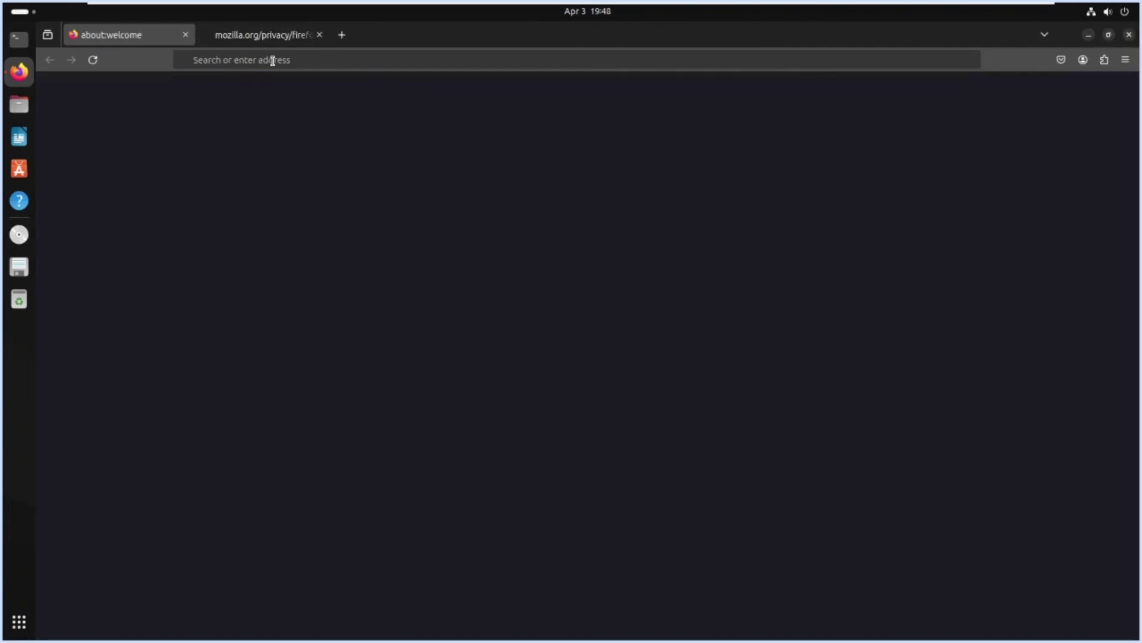
pyautogui.click(273, 60)
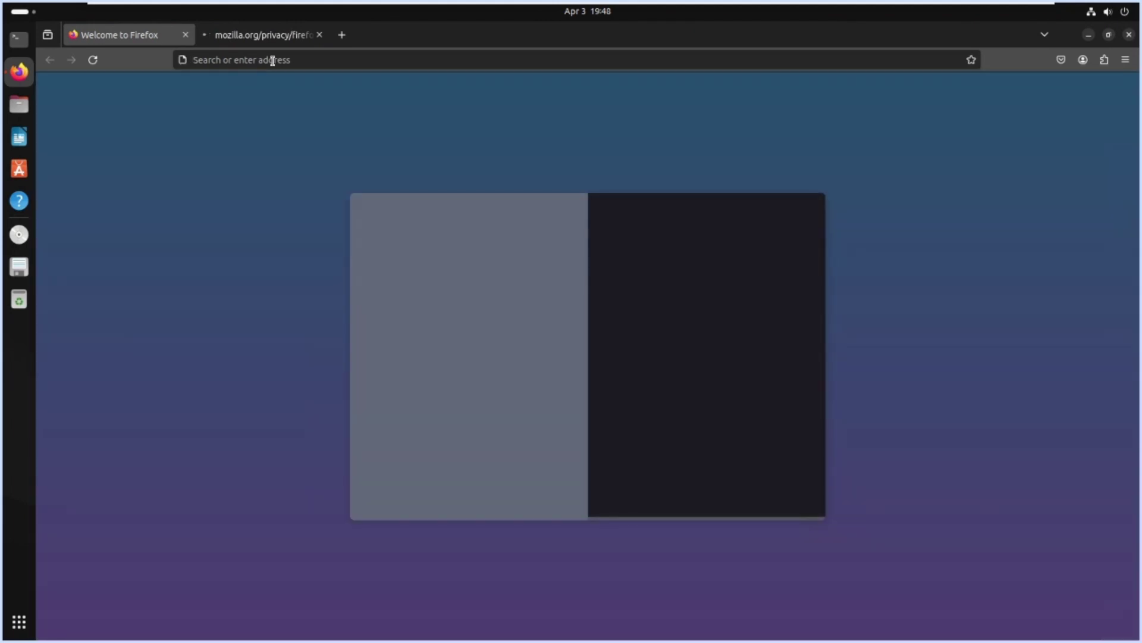
pyautogui.write('features of')
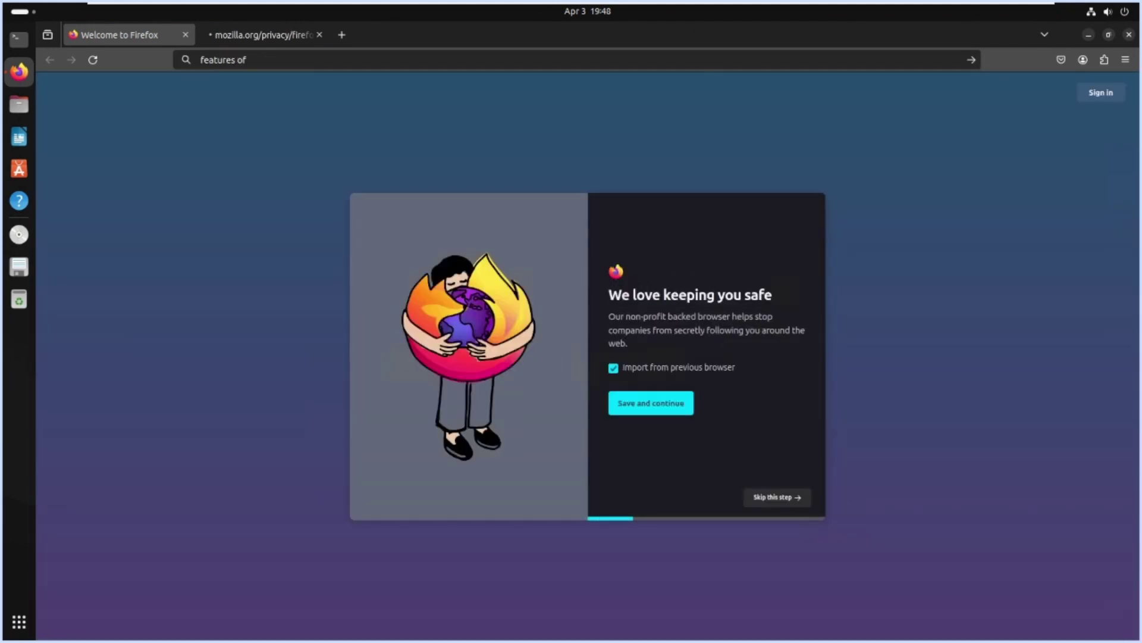
pyautogui.write(' ubuntu 24.04')
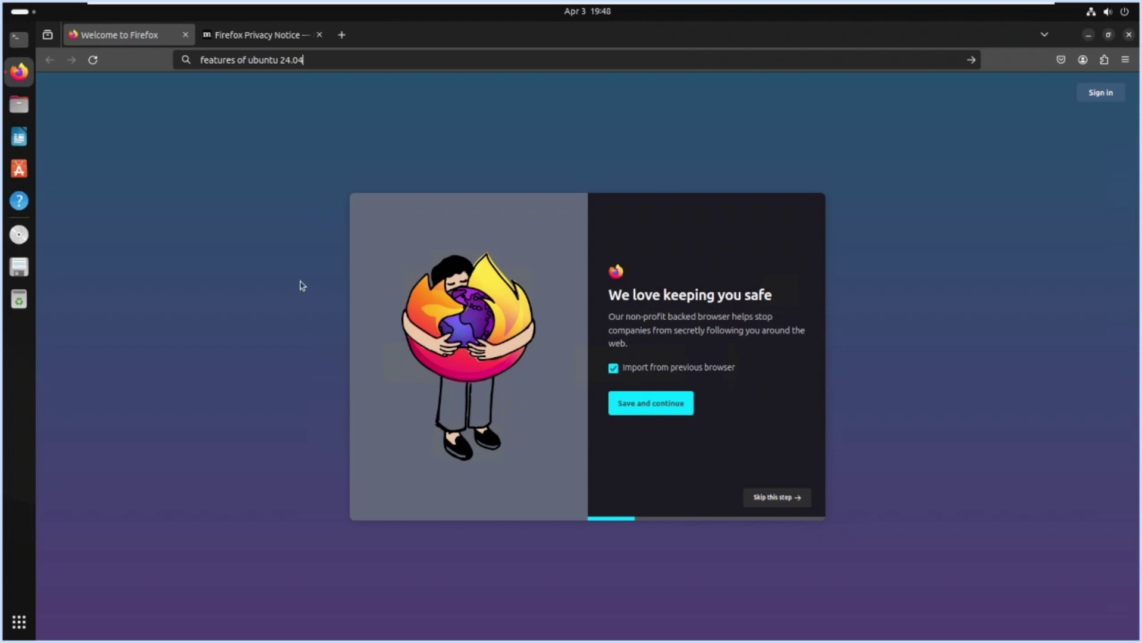
pyautogui.press('Return')
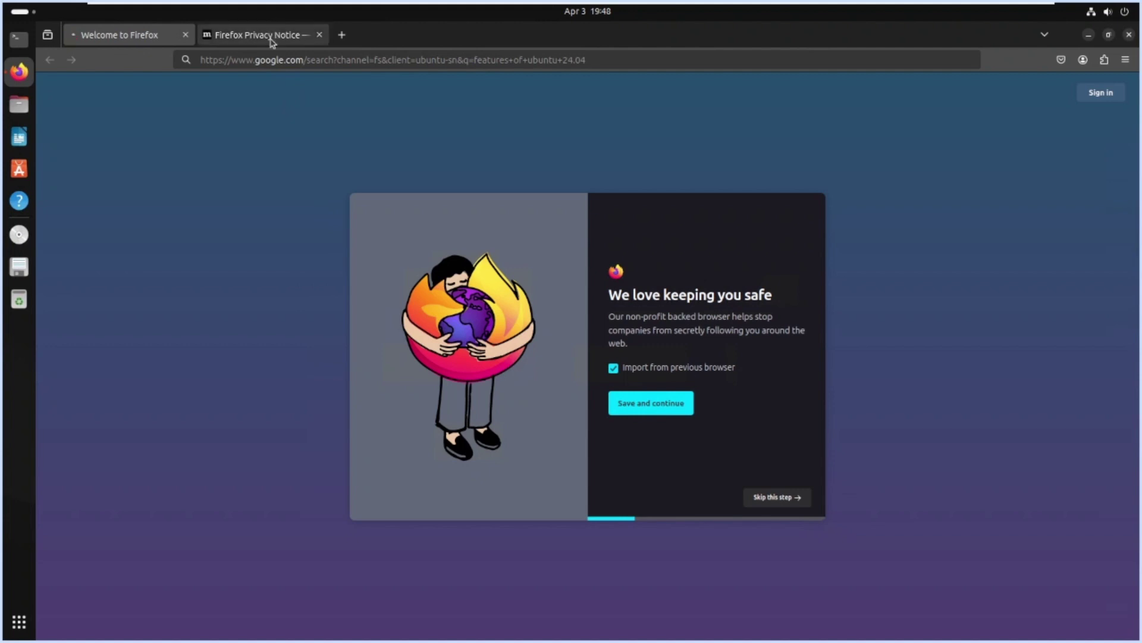
# Step: Close the Privacy Notice tab and bring up link options for the first search result
pyautogui.click(319, 37)
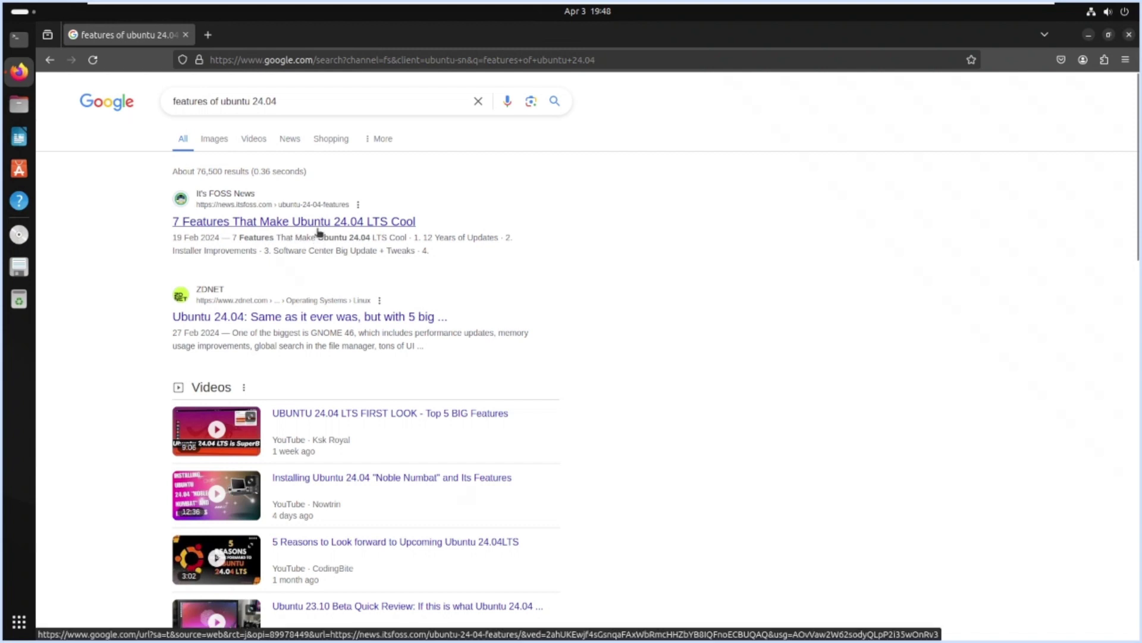
pyautogui.rightClick(267, 225)
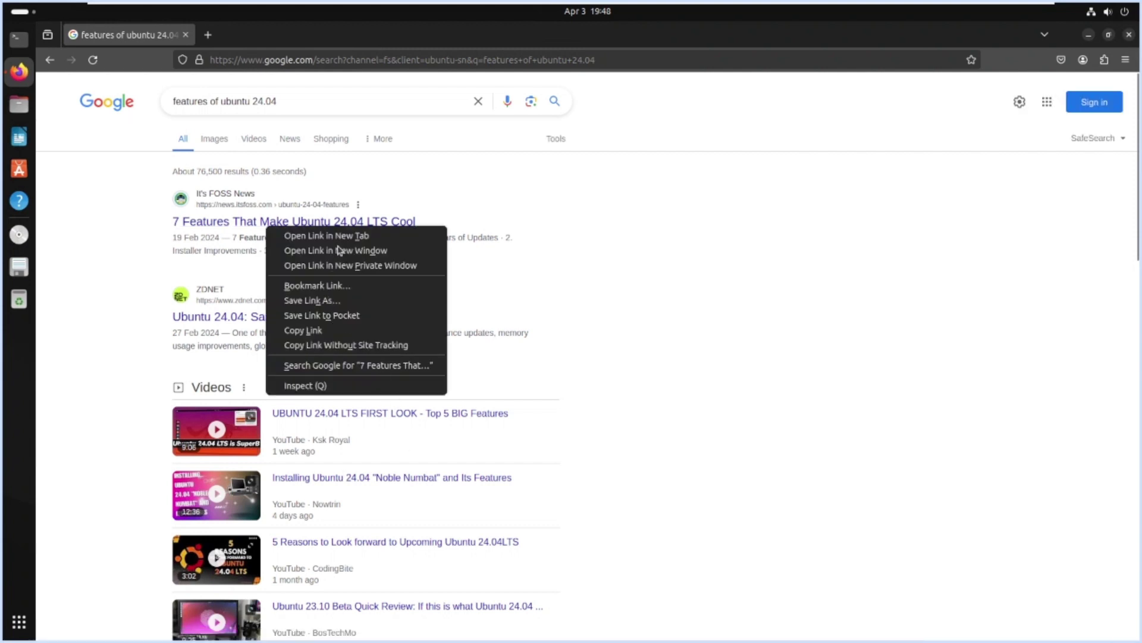
pyautogui.press('Escape')
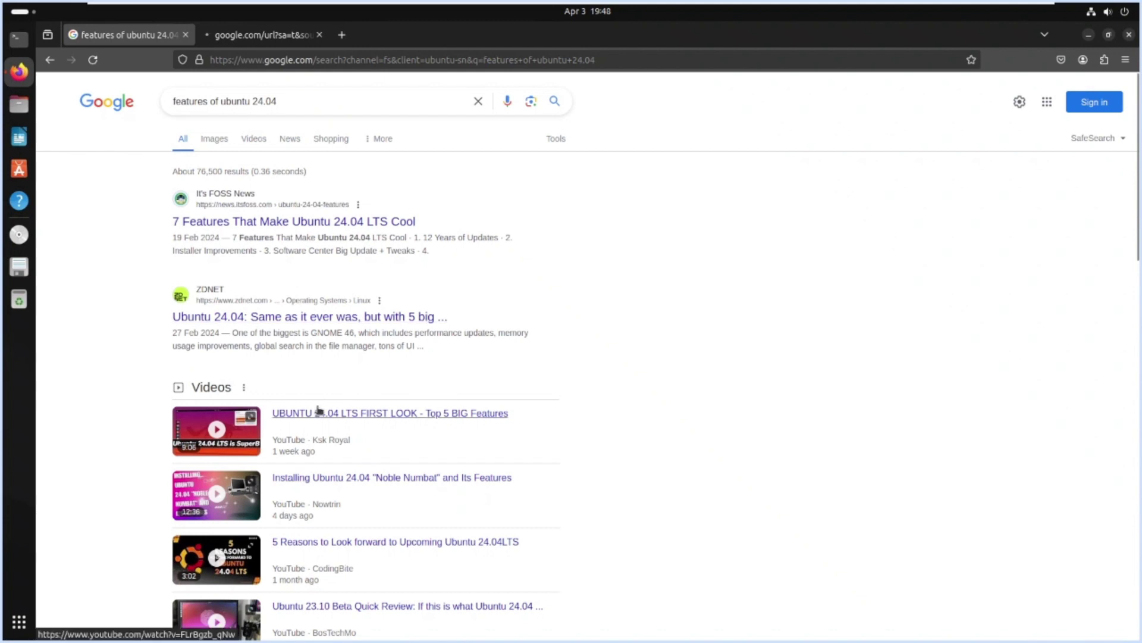
# Step: Open the Ubuntu 24.04 features article and switch to its second tab
pyautogui.scroll(-8, 317, 410)
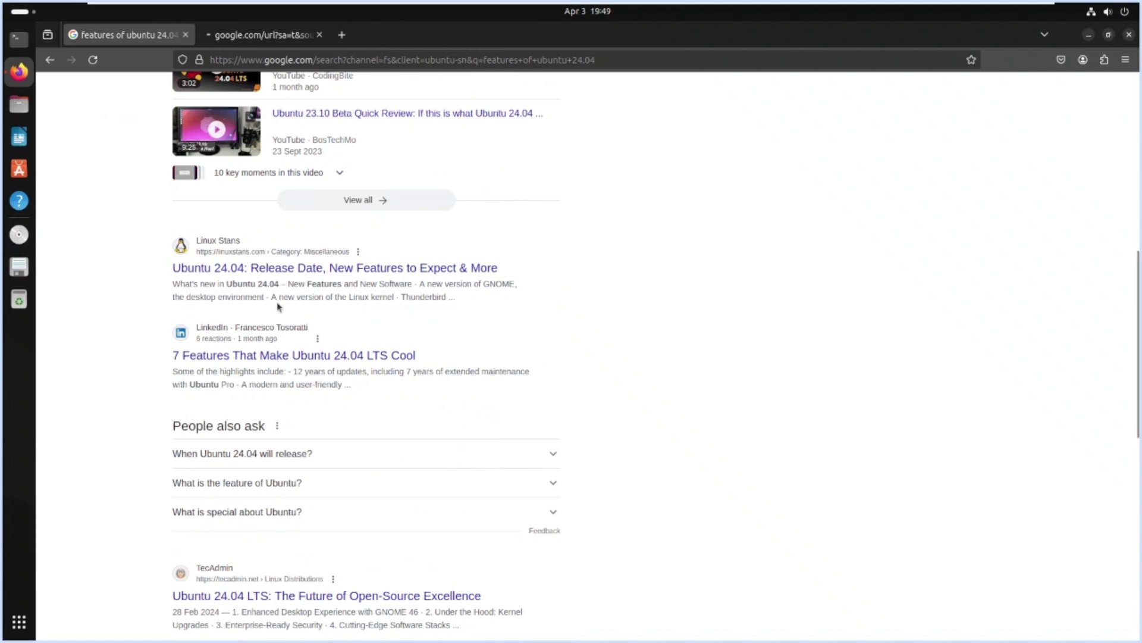
pyautogui.click(344, 276)
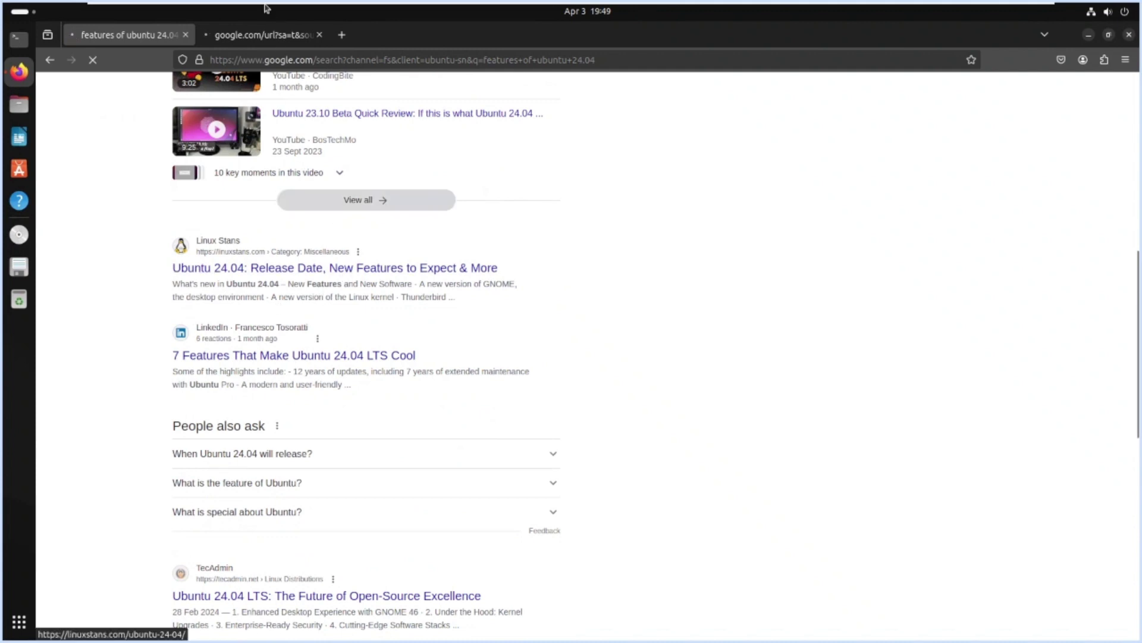
pyautogui.click(260, 37)
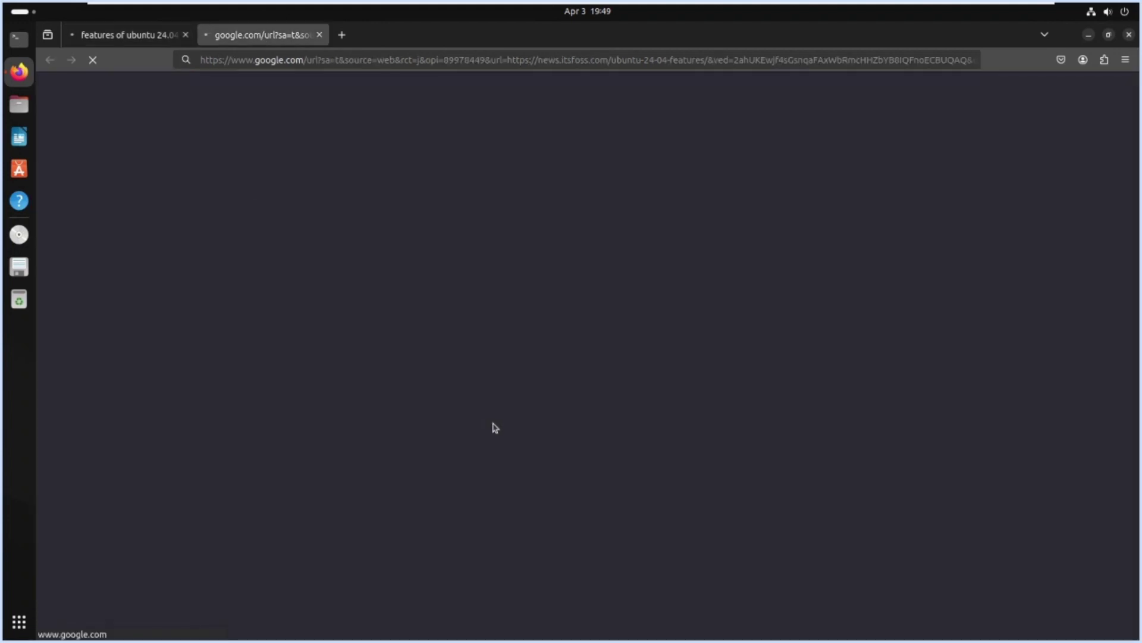